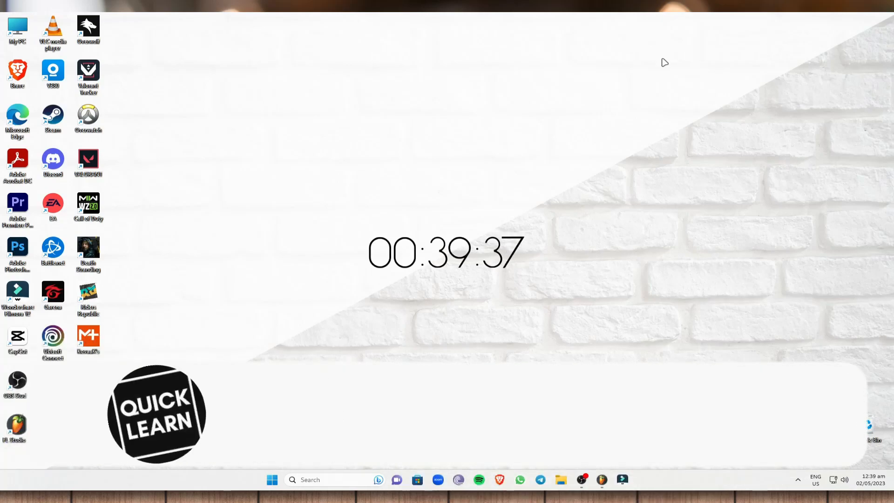
{"action": "key", "text": "F5"}
{"action": "key", "text": "F5"}
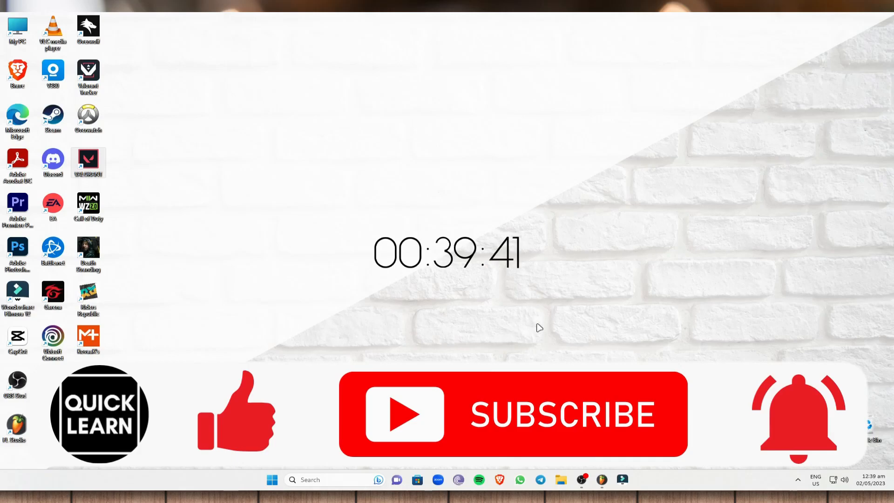
{"action": "left_click", "coordinate": [500, 479]}
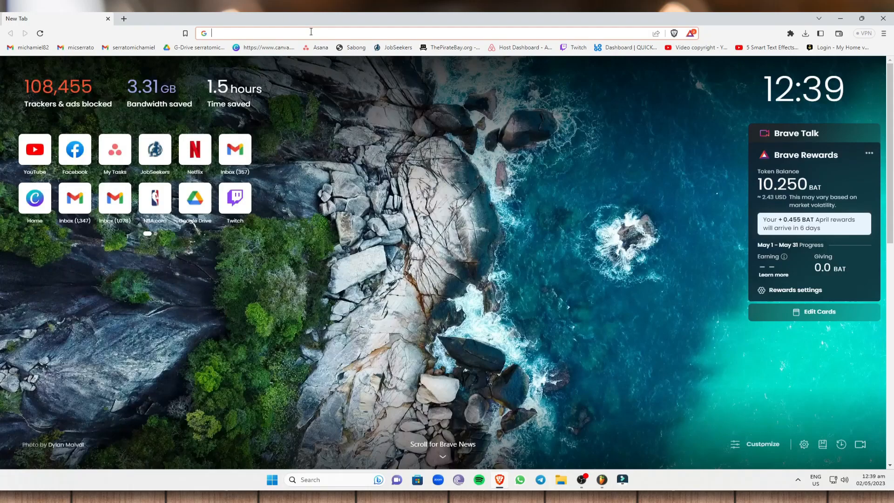
{"action": "left_click", "coordinate": [311, 32]}
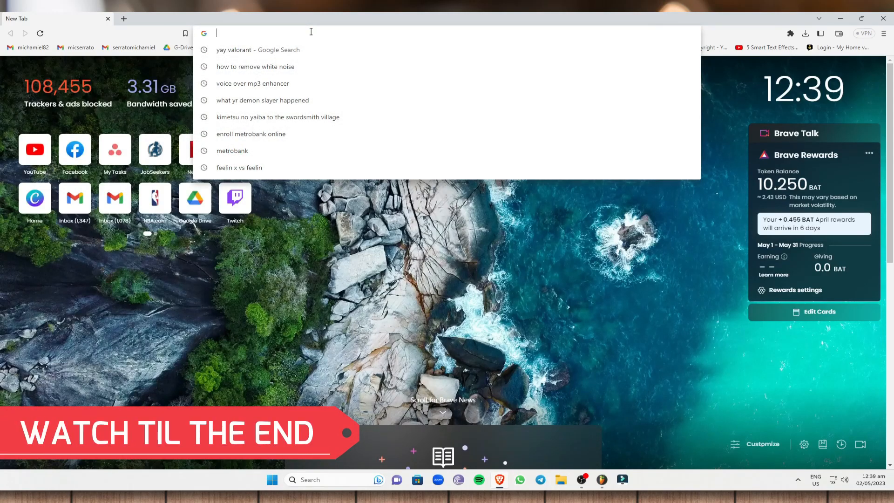
{"action": "type", "text": "www.shopify.com"}
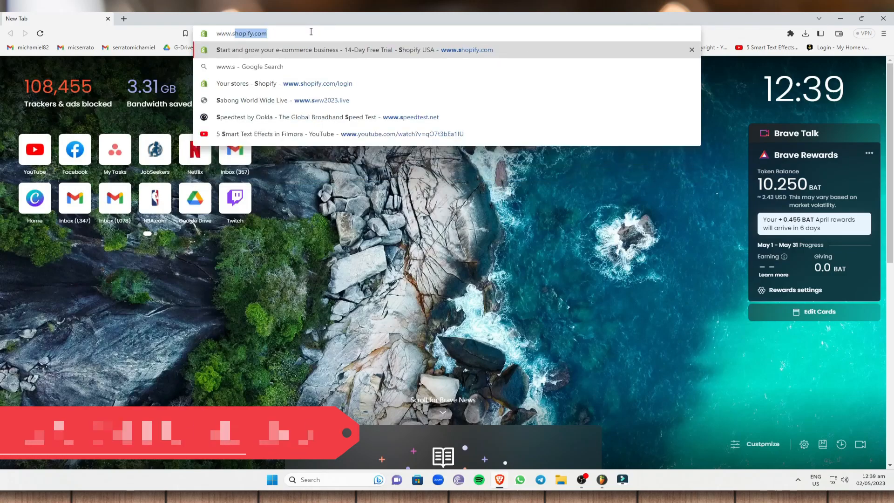
{"action": "key", "text": "Return"}
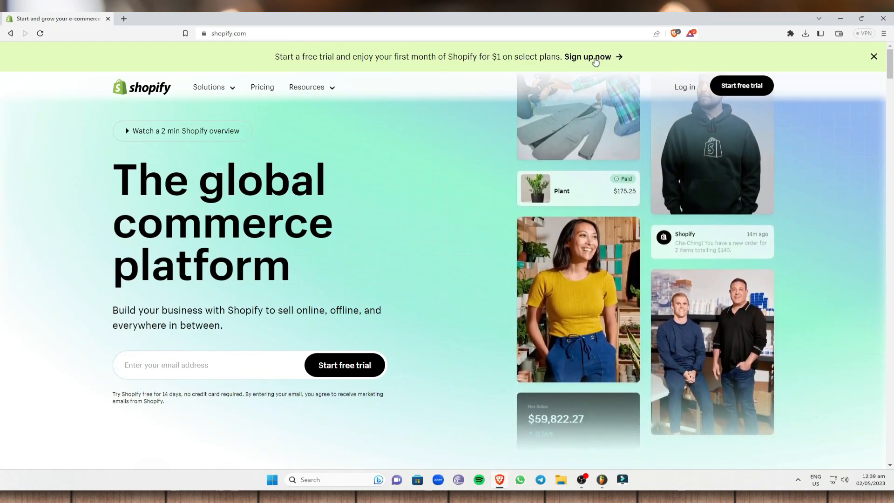
{"action": "left_click", "coordinate": [685, 88]}
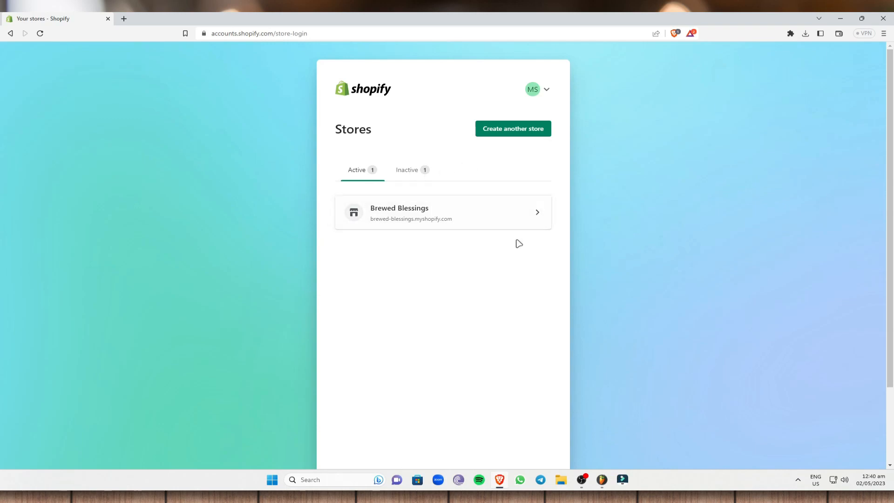
- Start creating another store and answer the first setup question with "I'm just starting"
{"action": "left_click", "coordinate": [515, 130]}
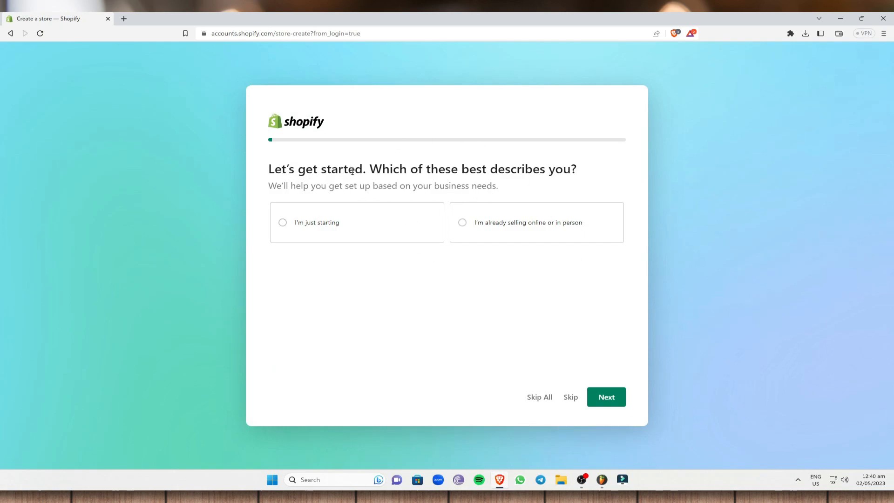
{"action": "left_click_drag", "start_coordinate": [269, 169], "coordinate": [347, 144]}
{"action": "left_click", "coordinate": [318, 228]}
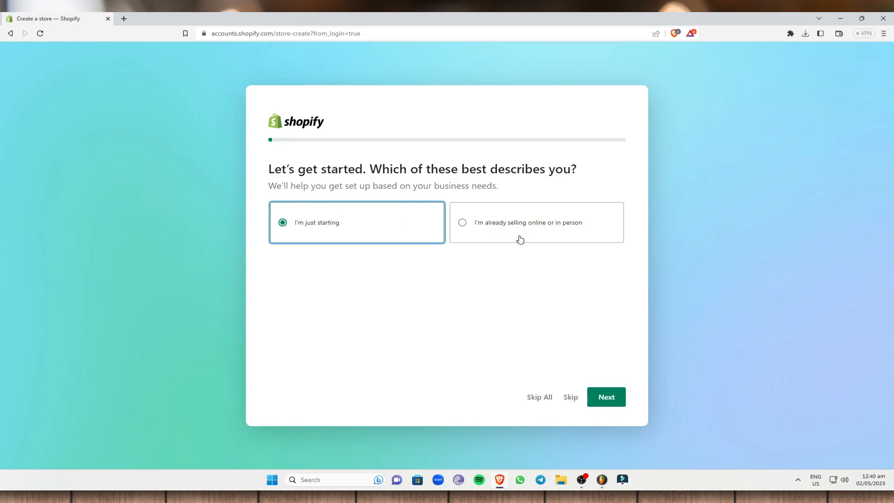
{"action": "left_click", "coordinate": [508, 230]}
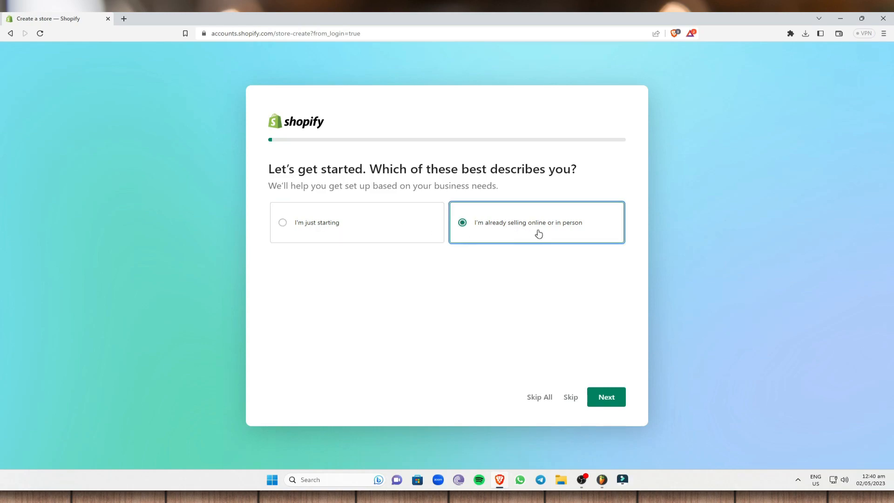
{"action": "left_click", "coordinate": [344, 227]}
{"action": "left_click", "coordinate": [606, 397]}
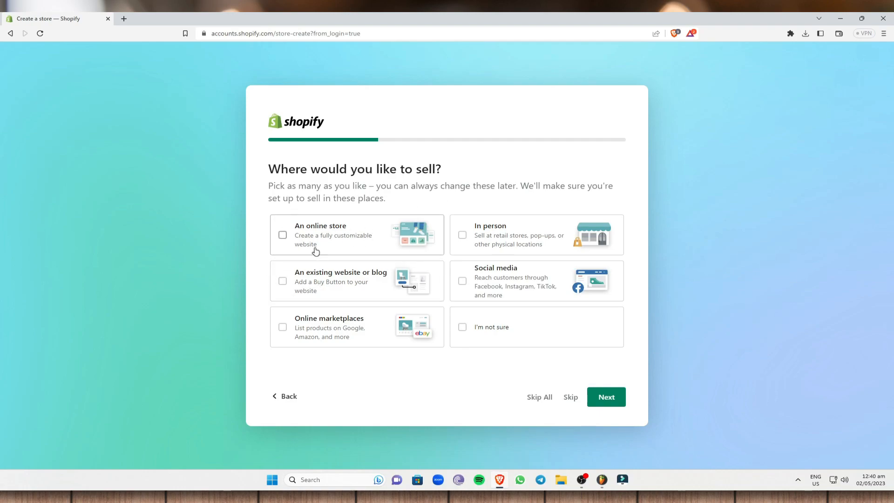
- Select online store, in person, existing website or blog, social media, online marketplaces and "I'm not sure" as selling places, and continue
{"action": "left_click", "coordinate": [284, 236]}
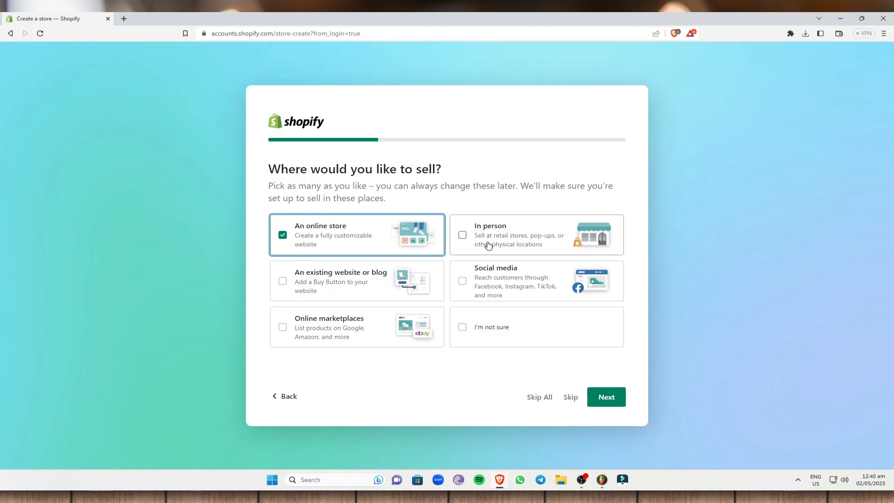
{"action": "left_click", "coordinate": [463, 235]}
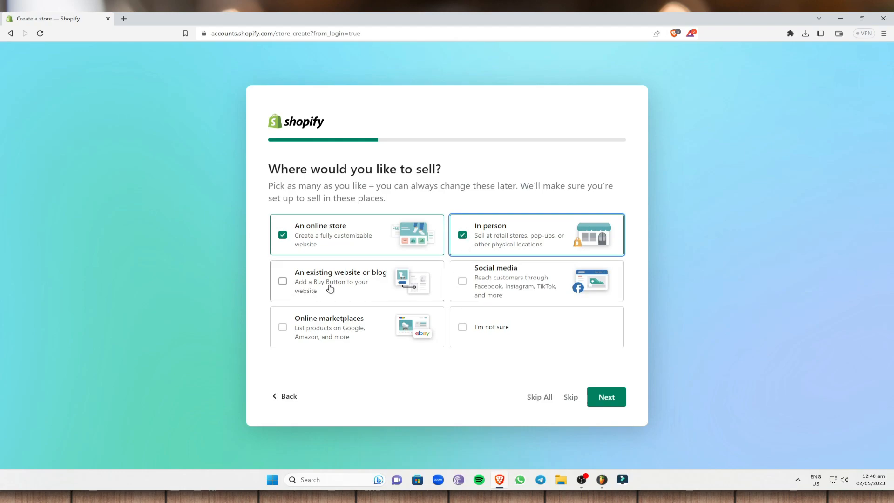
{"action": "left_click", "coordinate": [296, 286]}
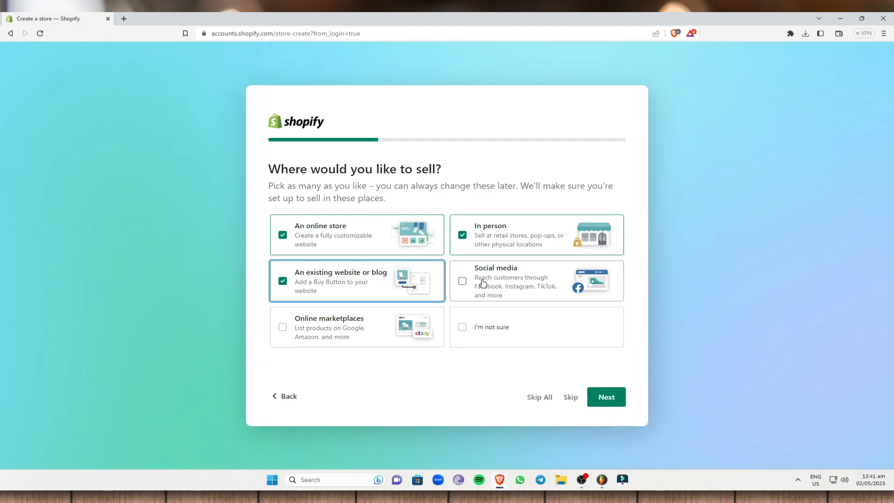
{"action": "left_click", "coordinate": [464, 282]}
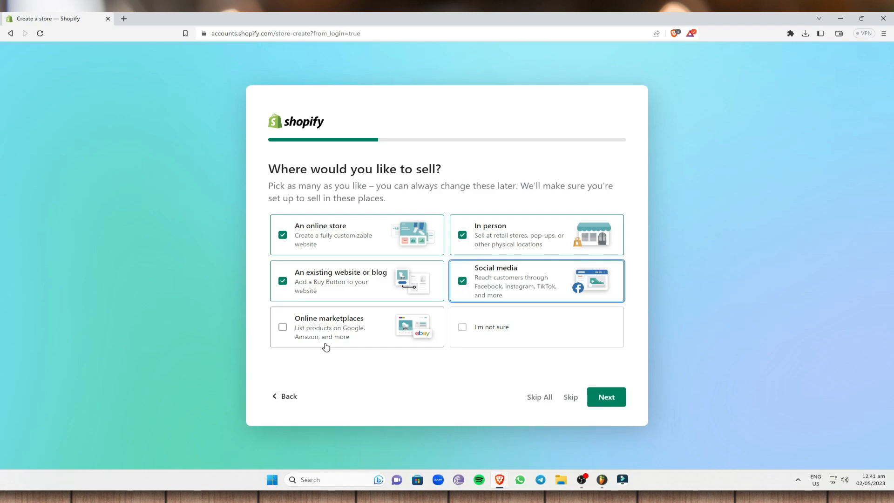
{"action": "left_click", "coordinate": [285, 330]}
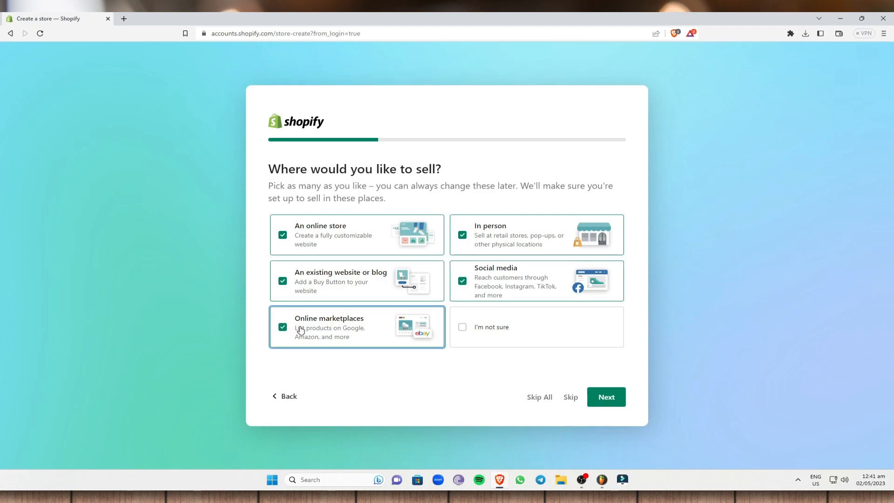
{"action": "left_click", "coordinate": [472, 333]}
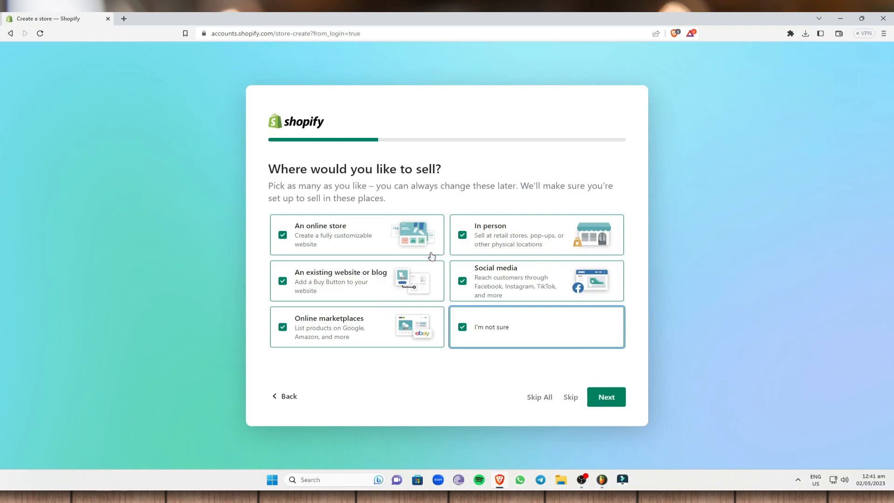
{"action": "left_click", "coordinate": [601, 398]}
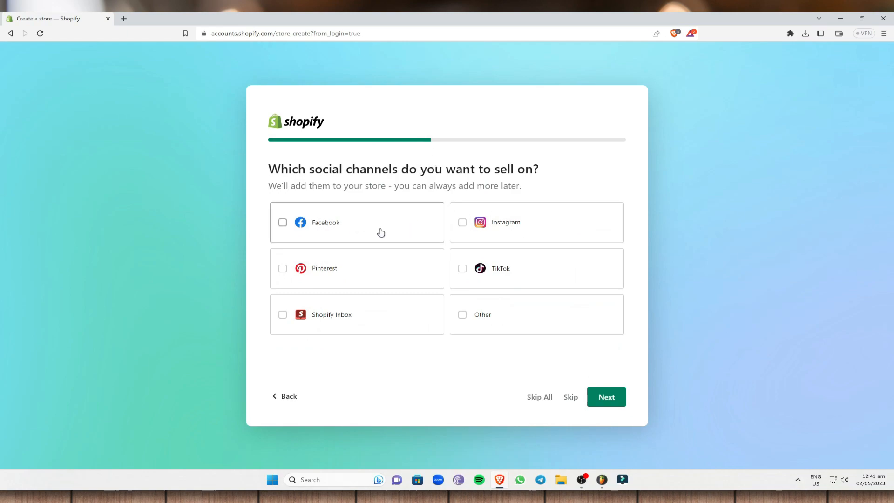
- Choose Facebook, Instagram, Pinterest, TikTok, Shopify Inbox and Other as the social channels to sell on, and continue
{"action": "left_click", "coordinate": [325, 232]}
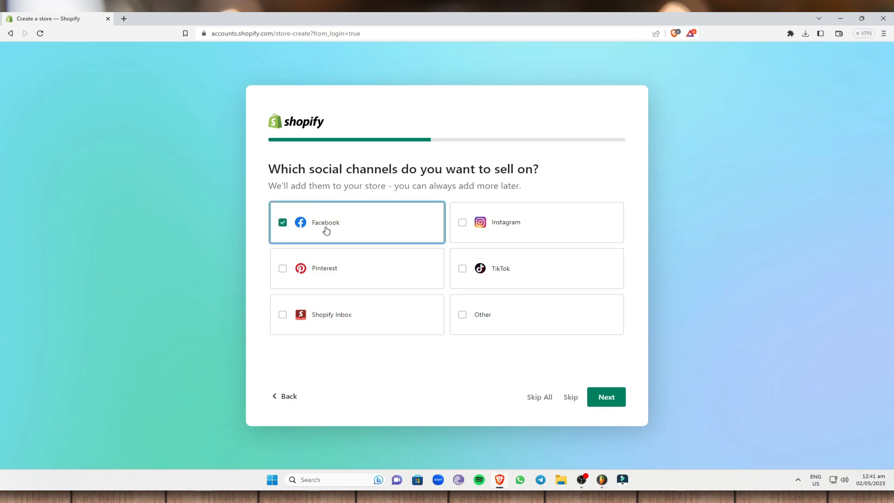
{"action": "left_click", "coordinate": [513, 228]}
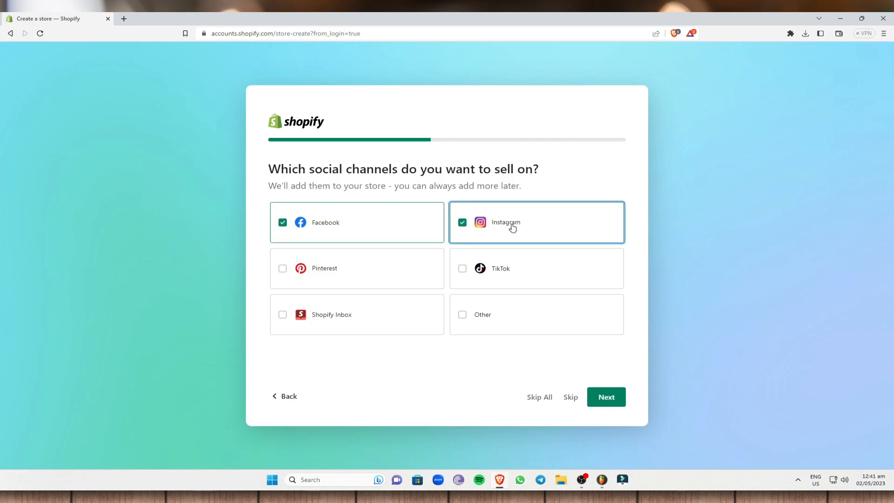
{"action": "left_click", "coordinate": [334, 269]}
{"action": "left_click", "coordinate": [487, 267]}
{"action": "left_click", "coordinate": [359, 309]}
{"action": "left_click", "coordinate": [509, 312]}
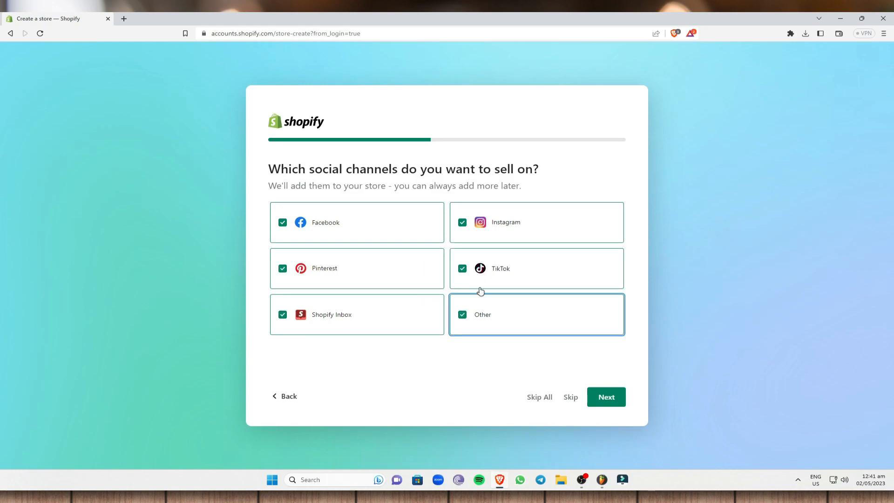
{"action": "left_click", "coordinate": [610, 399]}
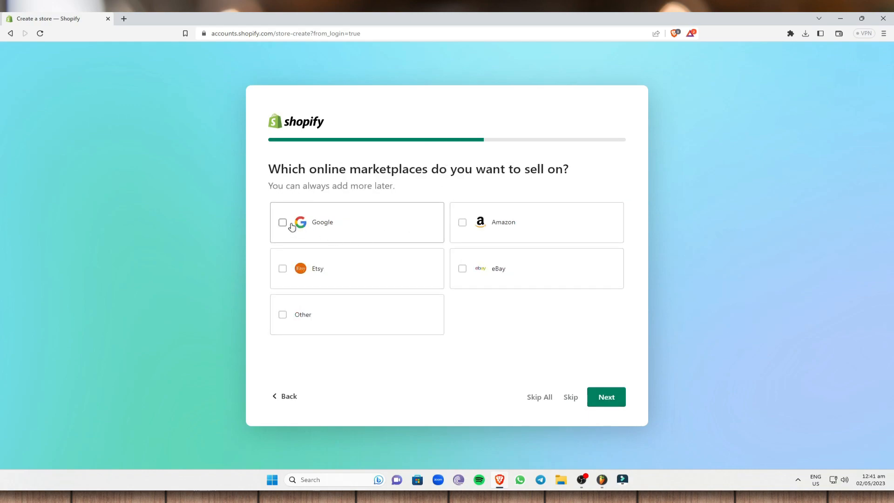
- Choose Google, Amazon, Etsy, eBay and Other as the online marketplaces to sell on, and continue
{"action": "left_click", "coordinate": [511, 223]}
{"action": "left_click", "coordinate": [321, 277]}
{"action": "left_click", "coordinate": [512, 280]}
{"action": "left_click", "coordinate": [319, 314]}
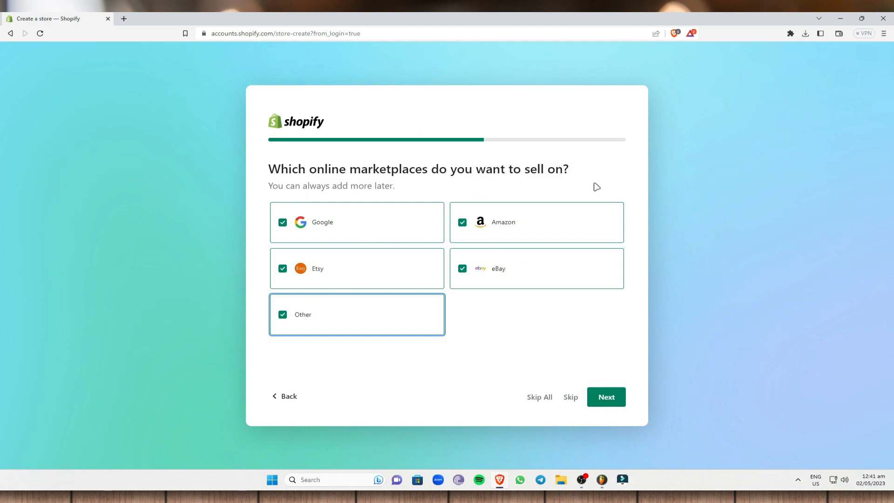
{"action": "left_click", "coordinate": [621, 397]}
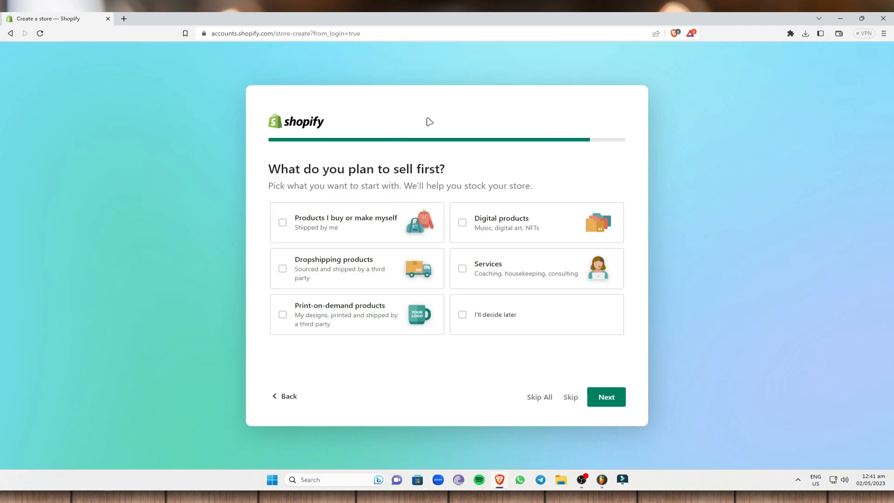
- Select bought or self-made, digital, dropshipping and print-on-demand products, services and "I'll decide later" as what to sell first, and continue
{"action": "left_click", "coordinate": [314, 225]}
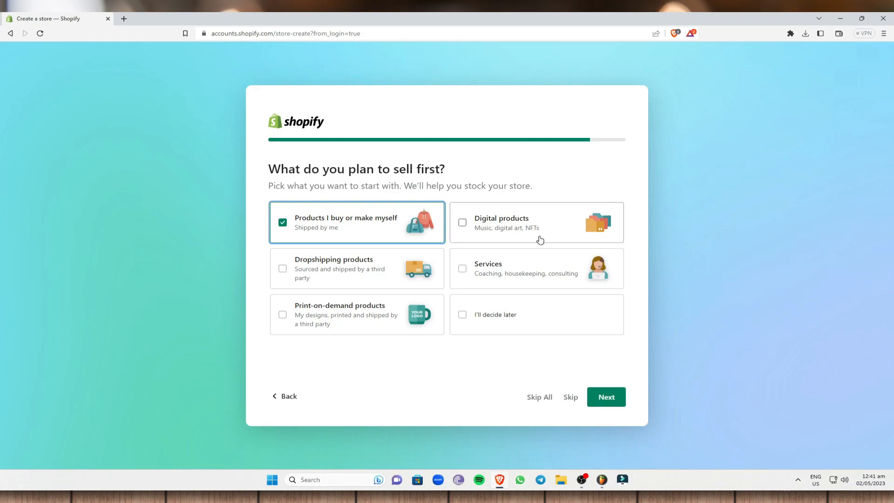
{"action": "left_click", "coordinate": [514, 232]}
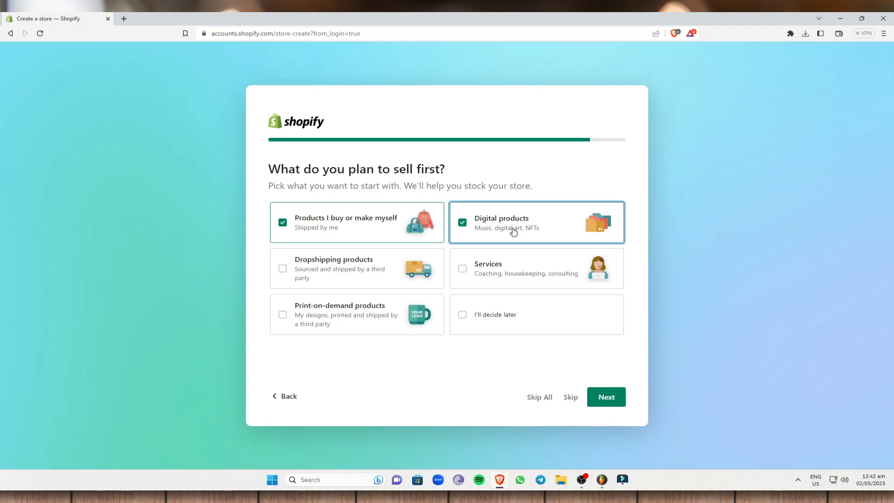
{"action": "left_click", "coordinate": [321, 279]}
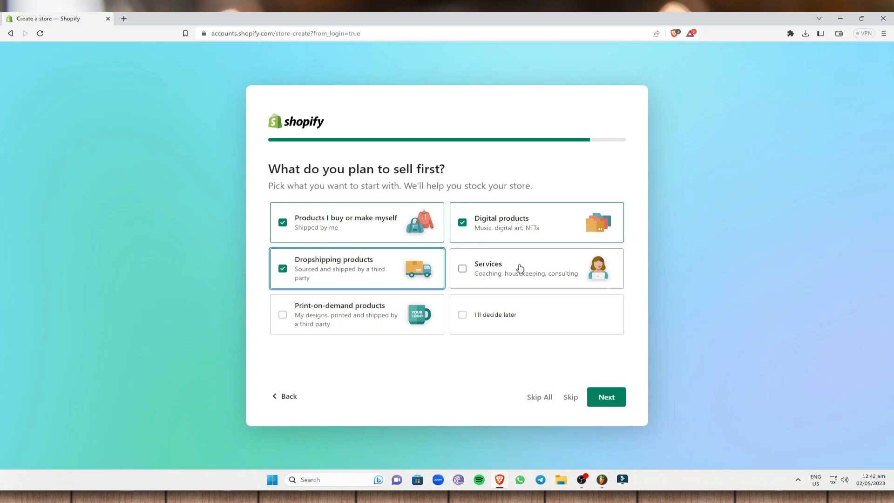
{"action": "left_click", "coordinate": [495, 274]}
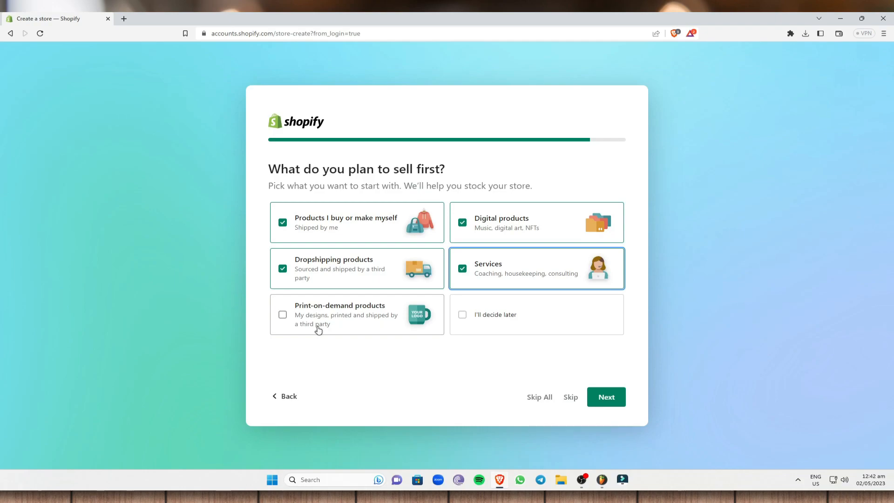
{"action": "left_click", "coordinate": [283, 316]}
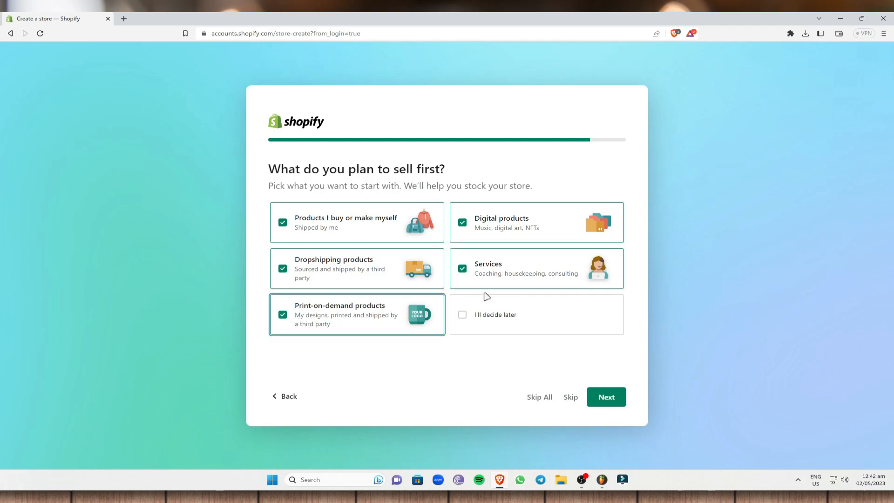
{"action": "left_click", "coordinate": [479, 317]}
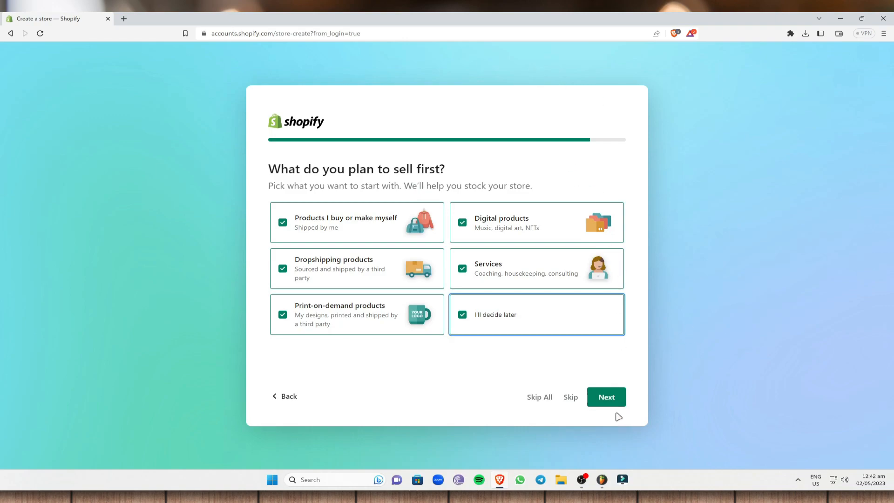
{"action": "left_click", "coordinate": [607, 397]}
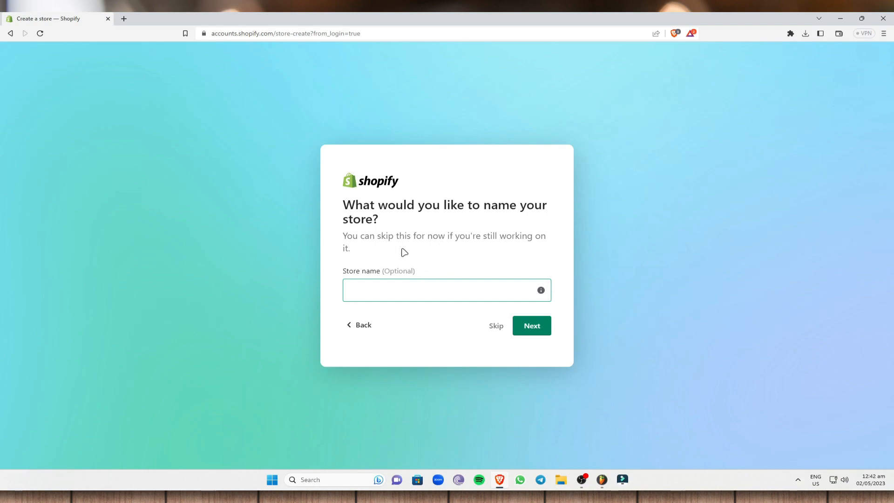
- Name the store BlessingbrewedPh and continue to the business location question
{"action": "left_click", "coordinate": [428, 291]}
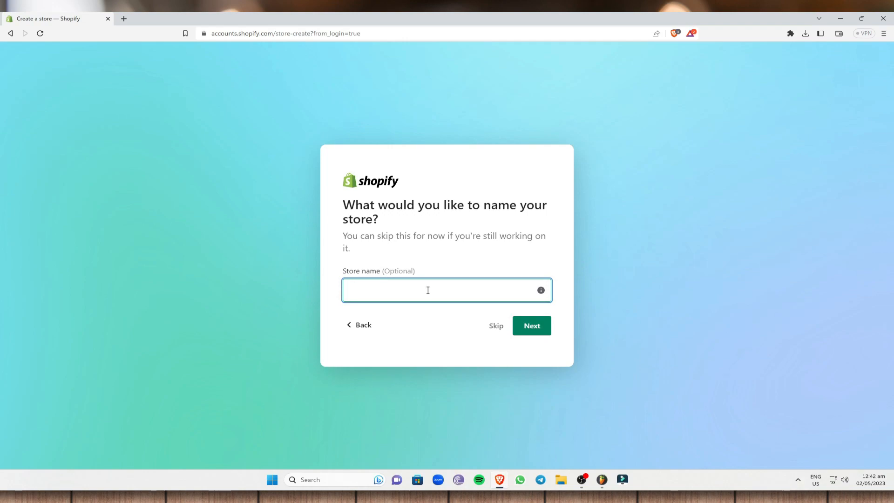
{"action": "type", "text": "BlessingbrewedPh"}
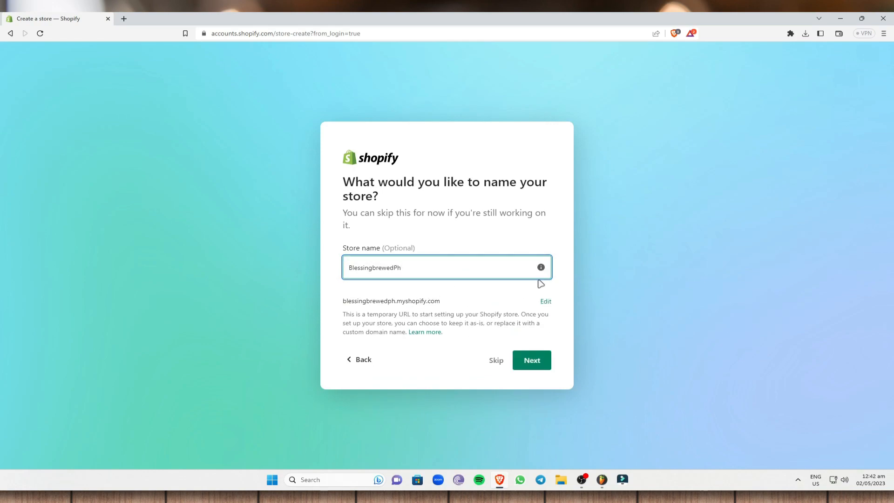
{"action": "left_click", "coordinate": [540, 364]}
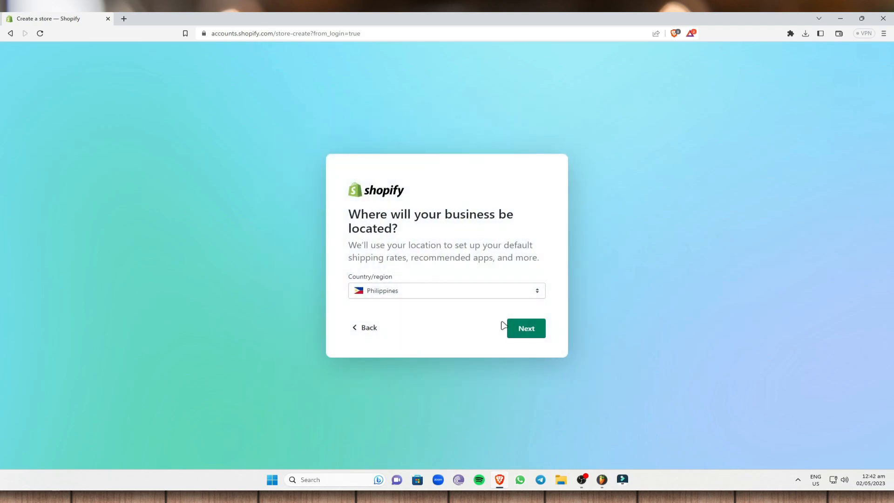
- Set the business country/region to Philippines and submit the location
{"action": "left_click", "coordinate": [424, 296]}
{"action": "left_click", "coordinate": [369, 454]}
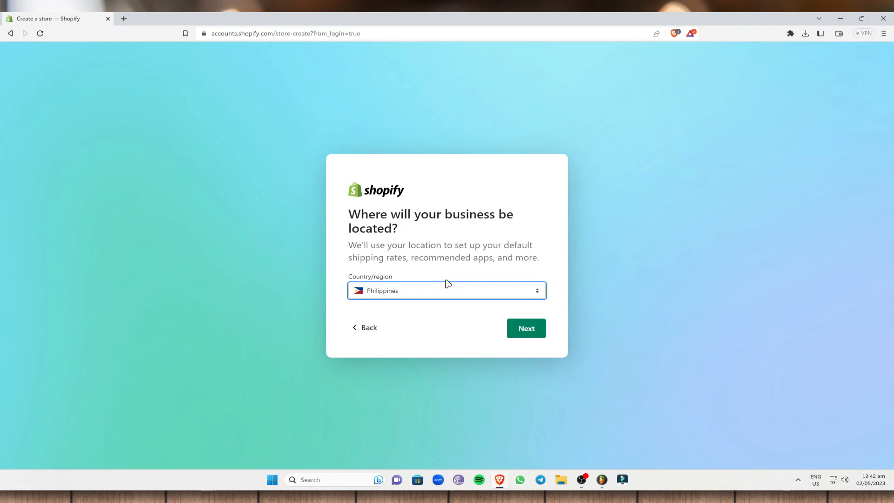
{"action": "left_click", "coordinate": [531, 327]}
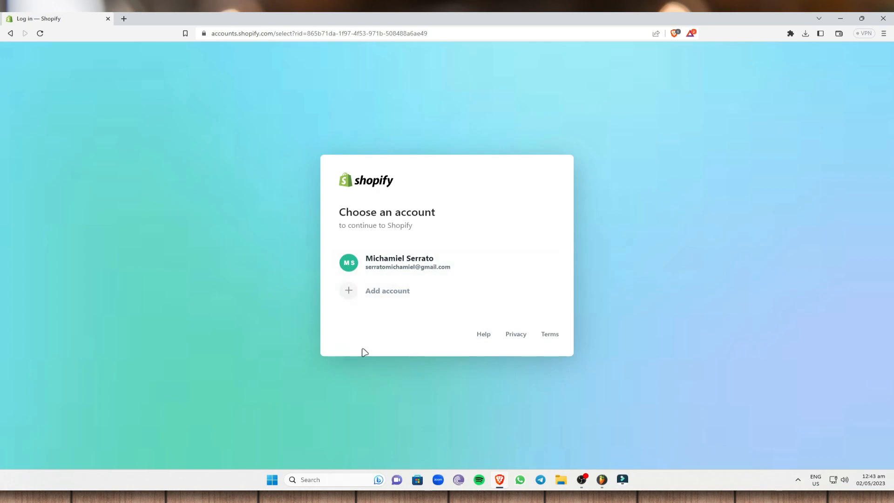
- Continue to the store admin with the existing Shopify account and collapse the trial notice
{"action": "left_click", "coordinate": [419, 267]}
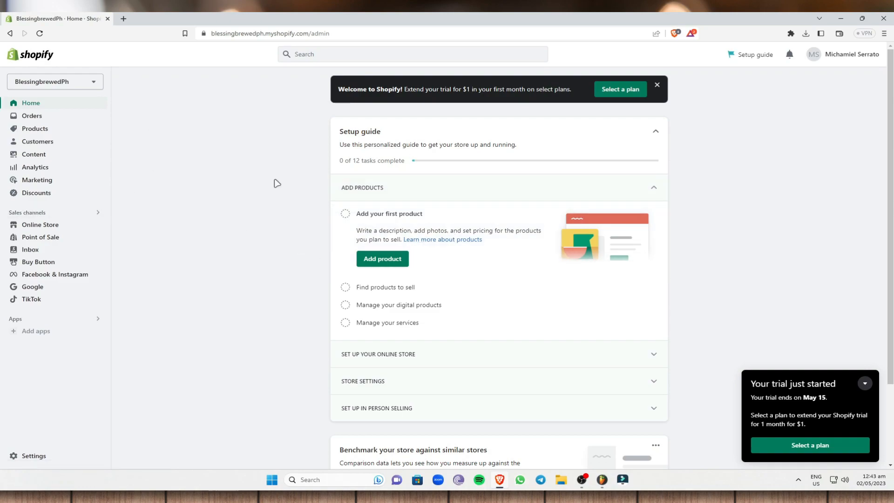
{"action": "left_click", "coordinate": [865, 385]}
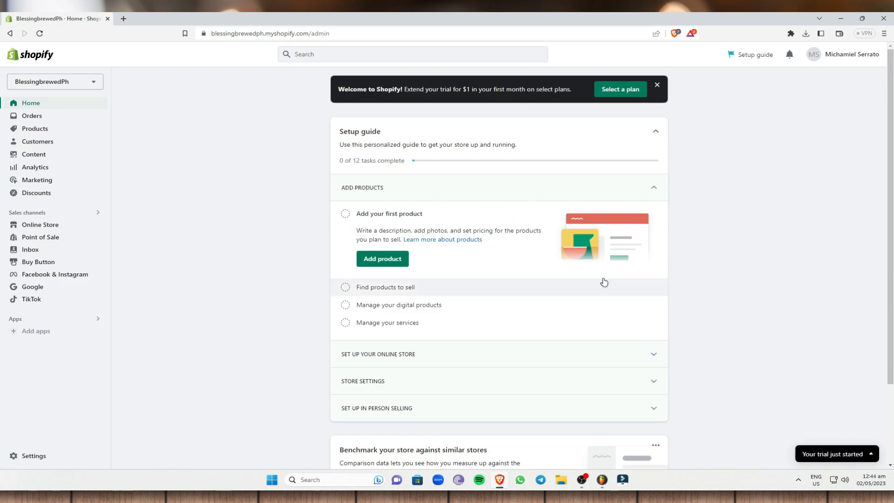
- Look through the popular free themes for the Online Store and add Dawn to the theme library
{"action": "left_click", "coordinate": [60, 227]}
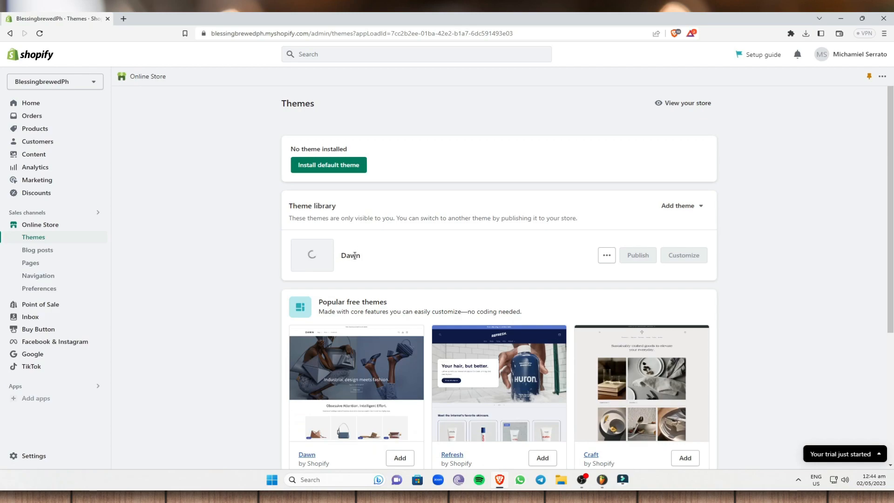
{"action": "scroll", "coordinate": [353, 254], "scroll_direction": "down", "scroll_amount": 3}
{"action": "scroll", "coordinate": [411, 232], "scroll_direction": "down", "scroll_amount": 1}
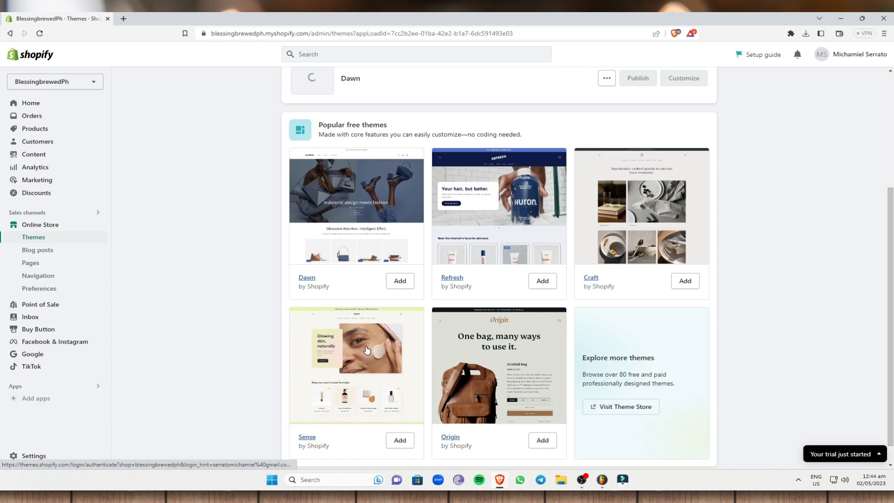
{"action": "scroll", "coordinate": [624, 363], "scroll_direction": "down", "scroll_amount": 1}
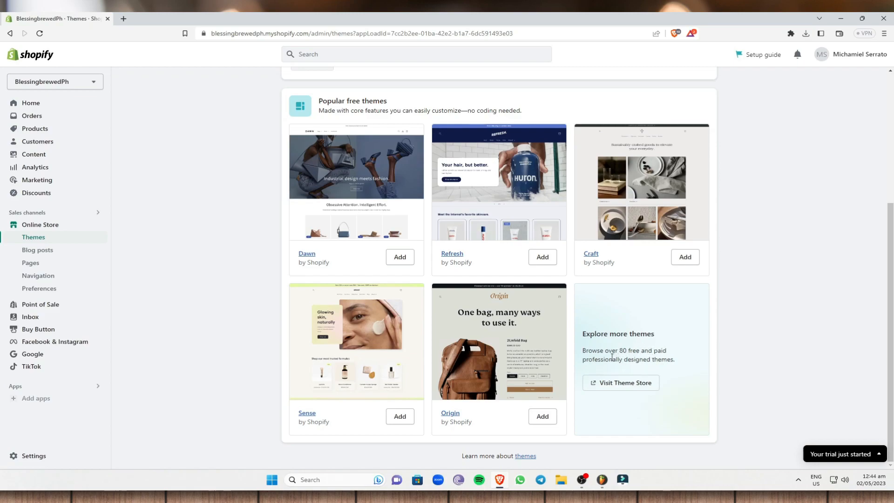
{"action": "scroll", "coordinate": [568, 347], "scroll_direction": "up", "scroll_amount": 5}
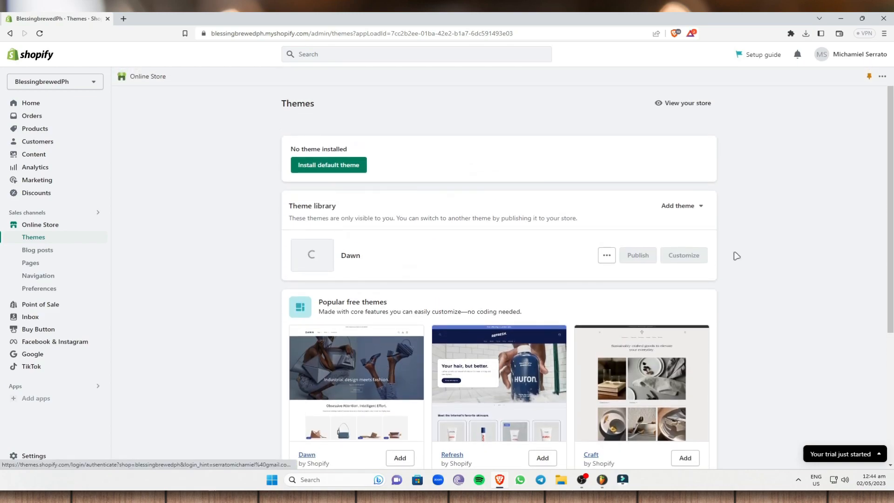
{"action": "scroll", "coordinate": [398, 326], "scroll_direction": "down", "scroll_amount": 1}
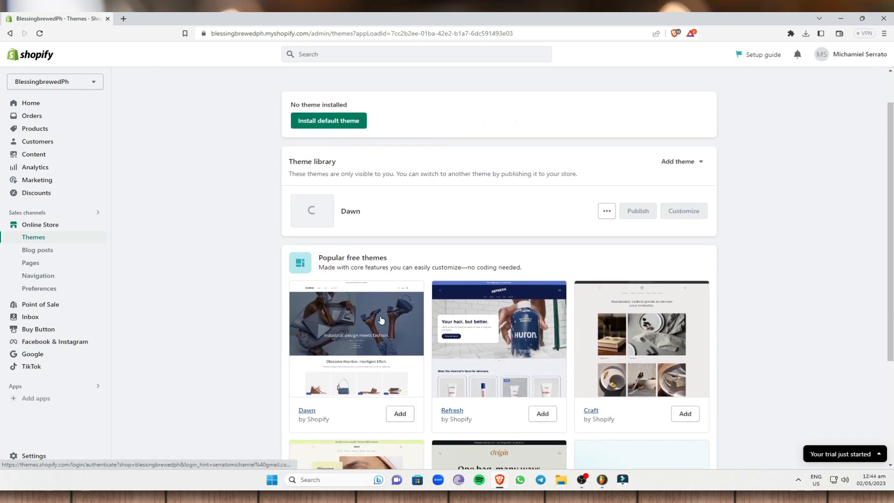
{"action": "left_click", "coordinate": [403, 413]}
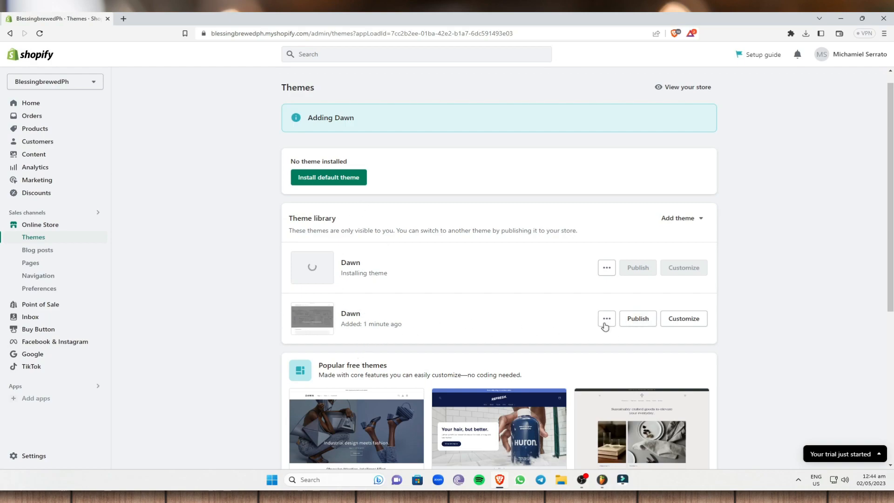
- Open the already installed Dawn theme in the theme library for customization
{"action": "double_click", "coordinate": [348, 314]}
{"action": "left_click", "coordinate": [480, 315]}
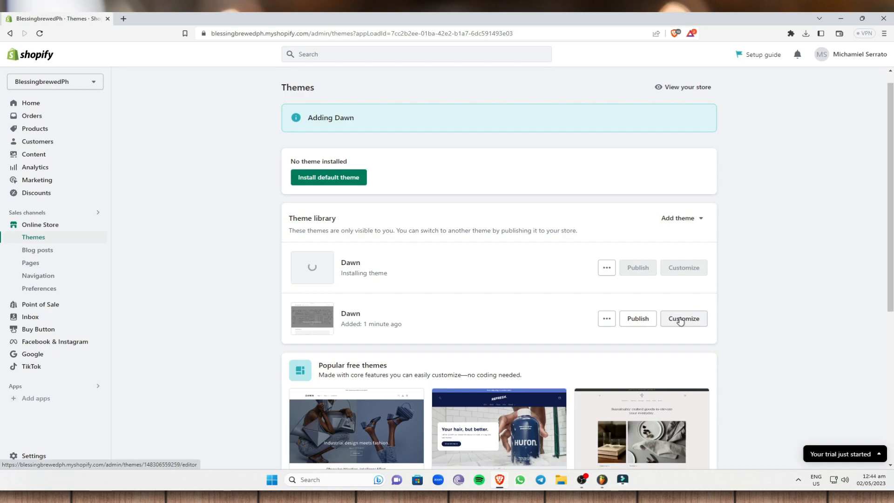
{"action": "left_click", "coordinate": [681, 319]}
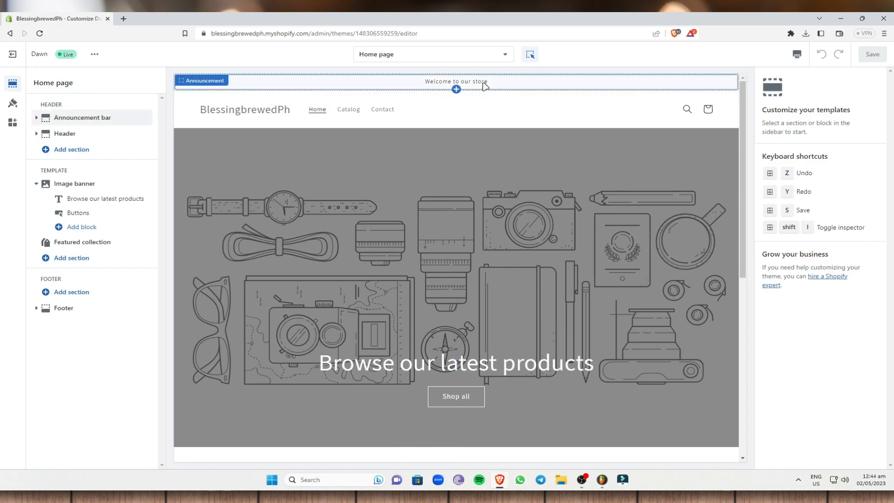
- Select the "Welcome to our store" announcement on the home page to show its settings
{"action": "double_click", "coordinate": [456, 83]}
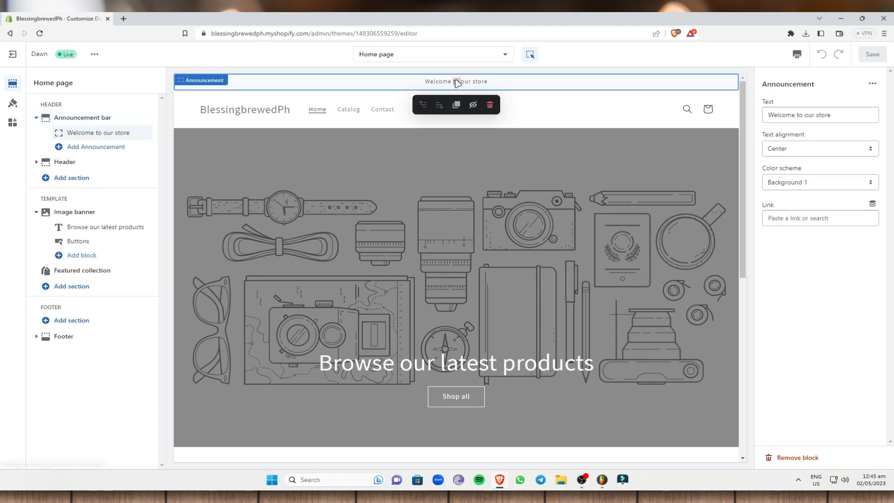
{"action": "left_click_drag", "start_coordinate": [870, 115], "coordinate": [758, 115]}
{"action": "left_click", "coordinate": [853, 113]}
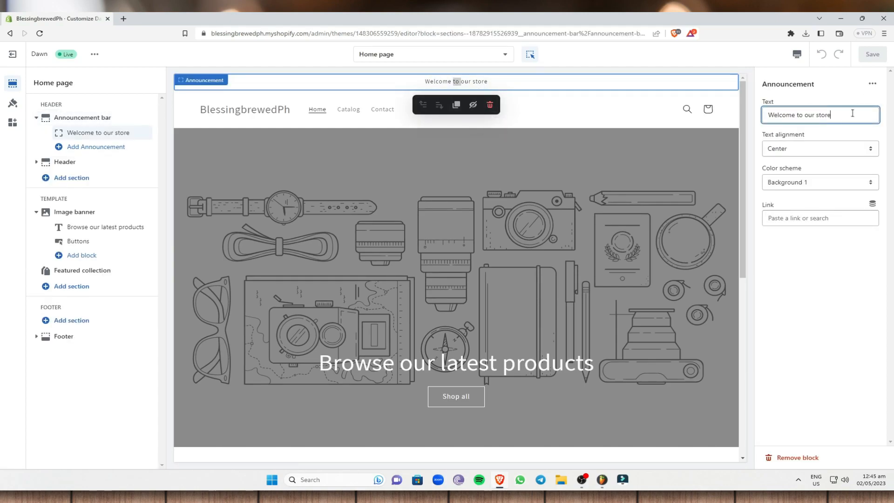
{"action": "left_click", "coordinate": [837, 93]}
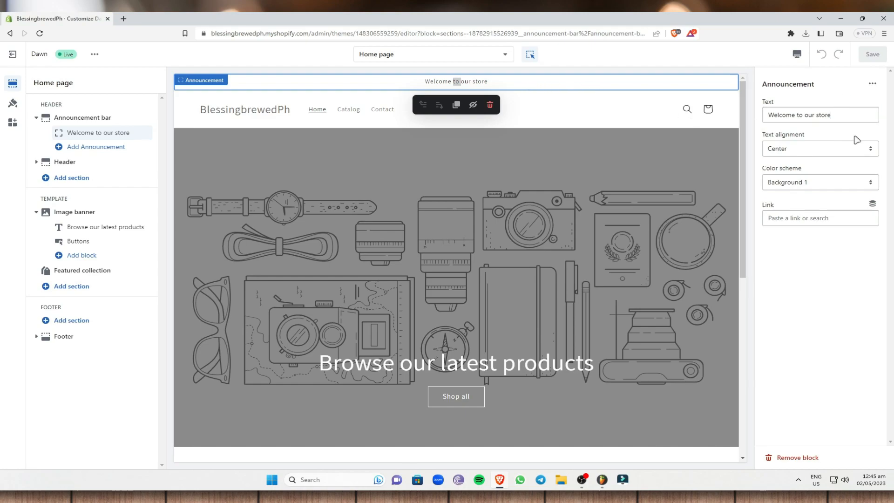
- Try Left and Right text alignment on the announcement and return it to Center
{"action": "left_click", "coordinate": [874, 153]}
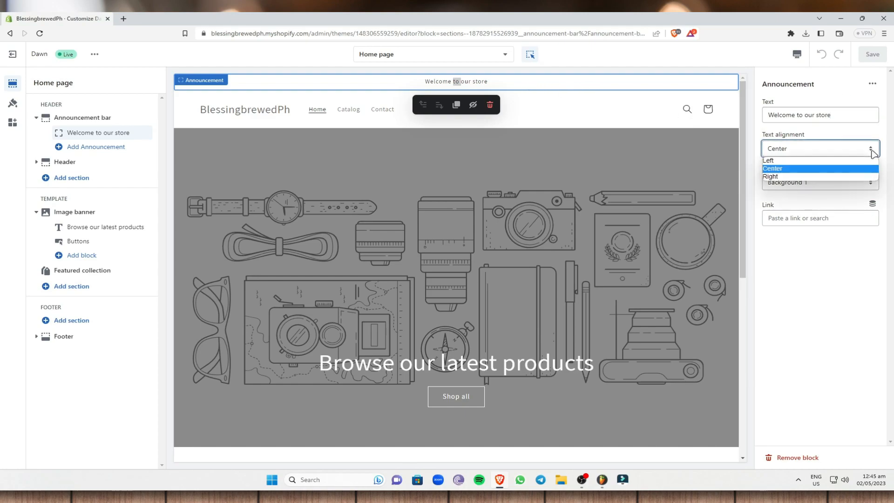
{"action": "left_click", "coordinate": [790, 163]}
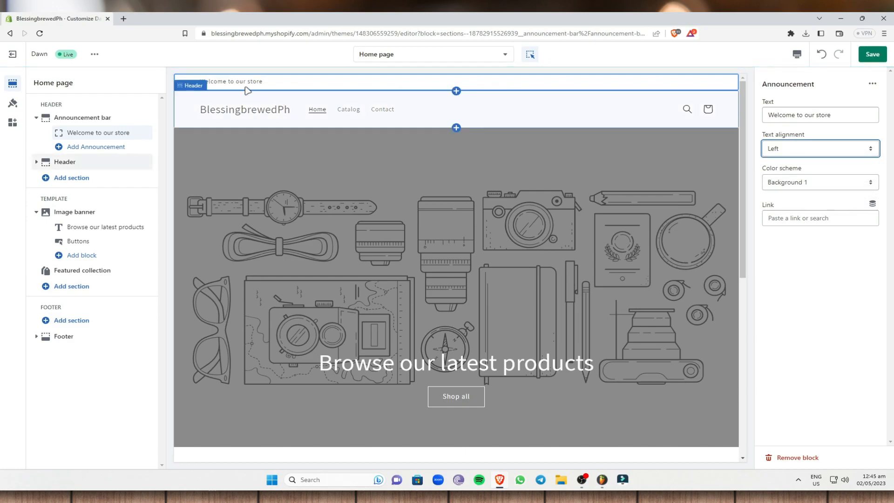
{"action": "left_click", "coordinate": [866, 153]}
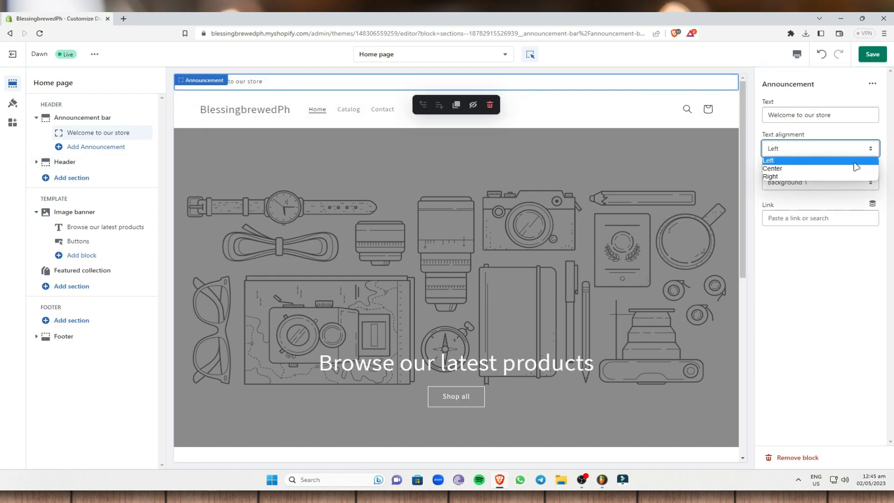
{"action": "left_click", "coordinate": [799, 178]}
{"action": "left_click", "coordinate": [868, 149]}
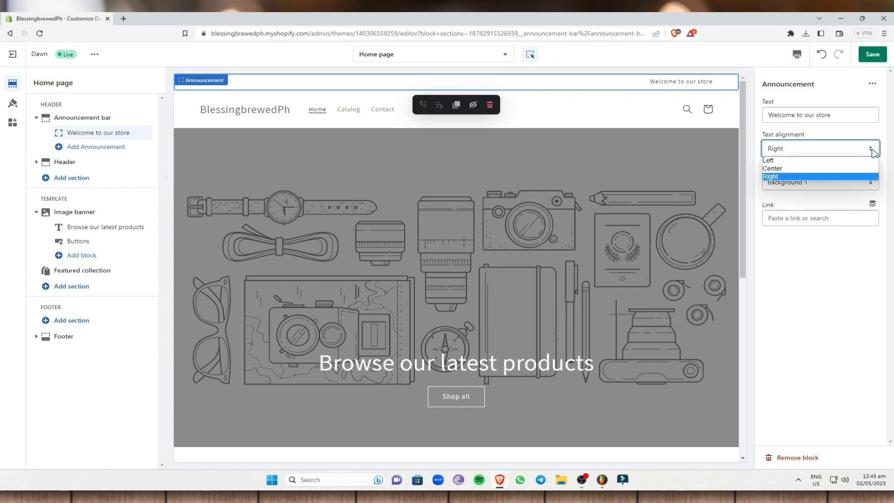
{"action": "left_click", "coordinate": [784, 169]}
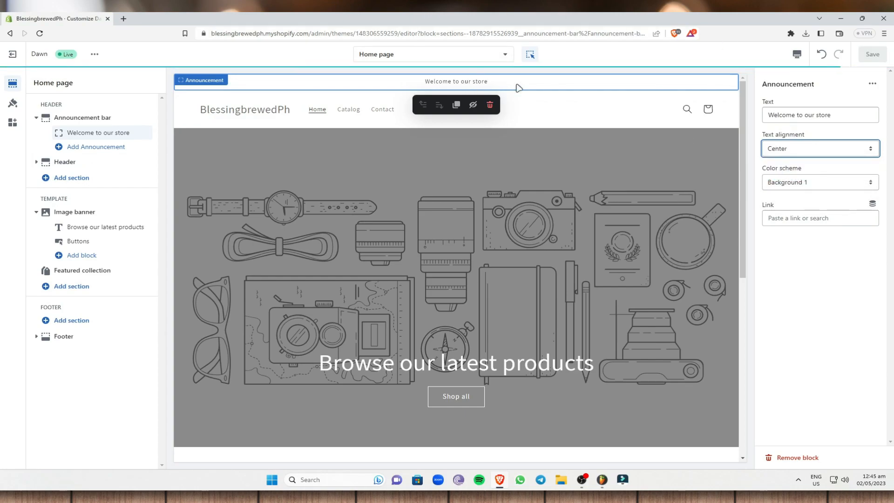
- Try the Background 2 and Inverse color schemes on the announcement and settle on Accent 1
{"action": "left_click", "coordinate": [870, 186]}
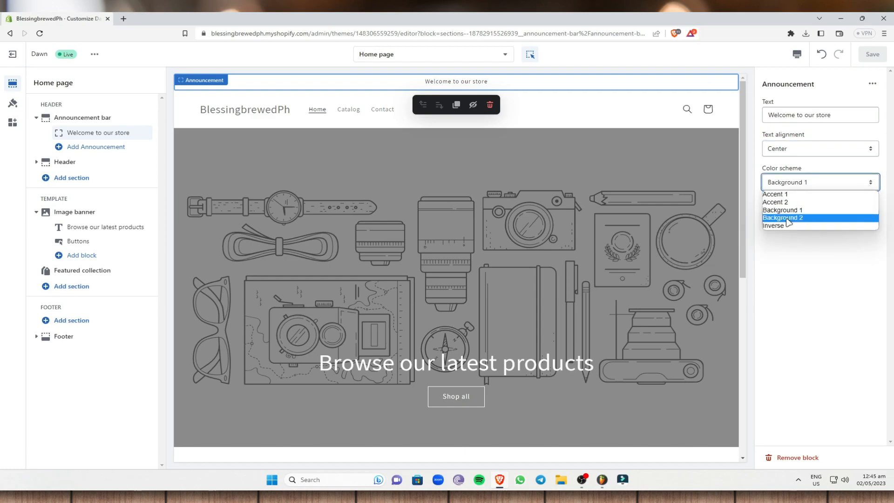
{"action": "left_click", "coordinate": [777, 195]}
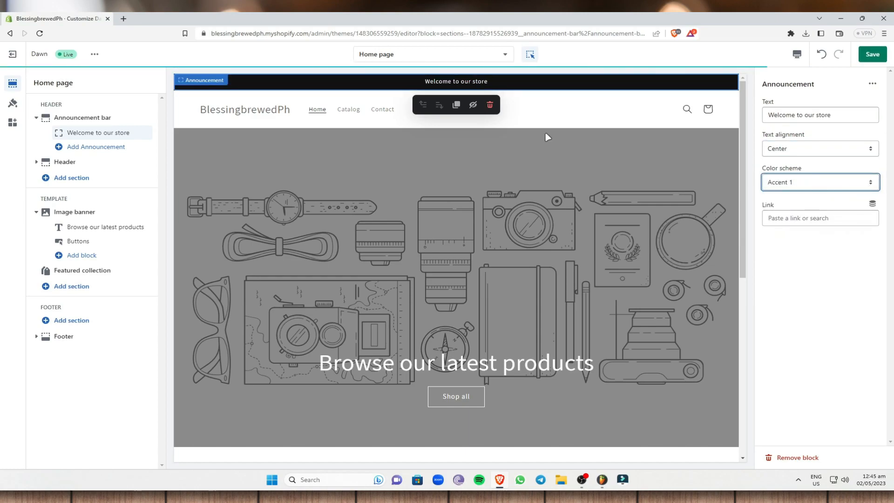
{"action": "left_click", "coordinate": [875, 185]}
{"action": "left_click", "coordinate": [793, 201]}
{"action": "left_click", "coordinate": [801, 181]}
{"action": "left_click", "coordinate": [815, 217]}
{"action": "left_click", "coordinate": [827, 189]}
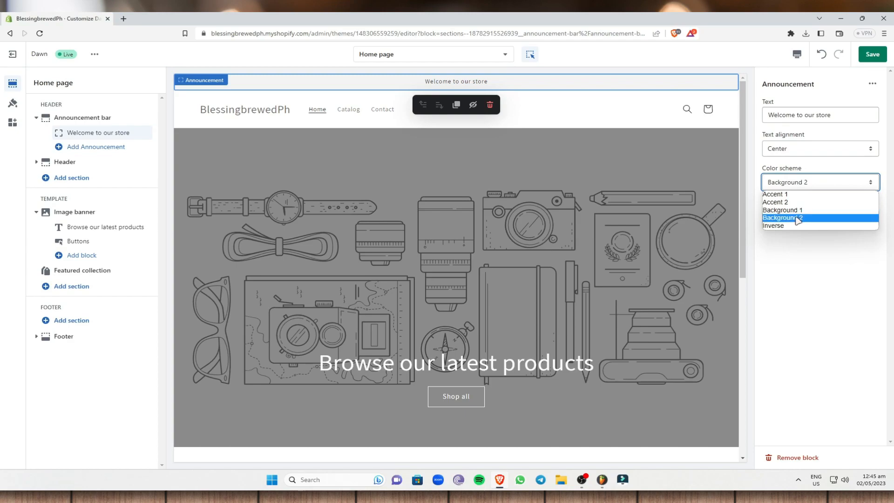
{"action": "left_click", "coordinate": [787, 227]}
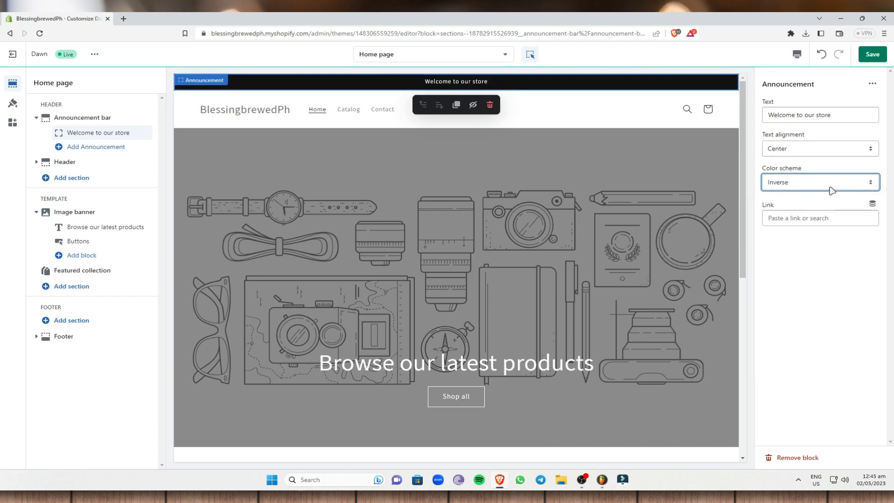
{"action": "left_click", "coordinate": [873, 184]}
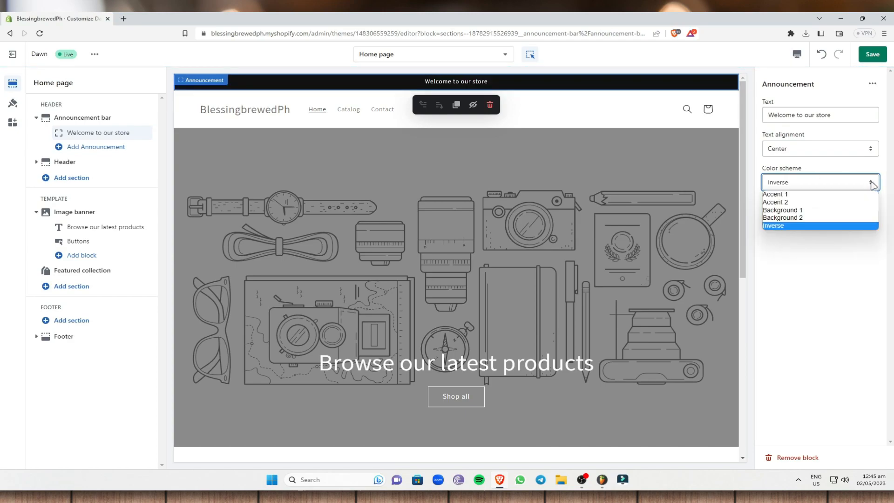
{"action": "left_click", "coordinate": [797, 195]}
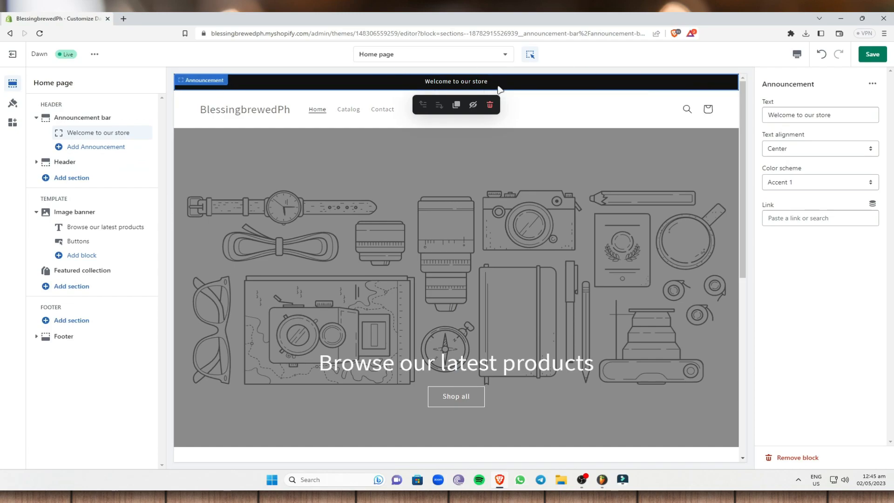
{"action": "left_click", "coordinate": [66, 164]}
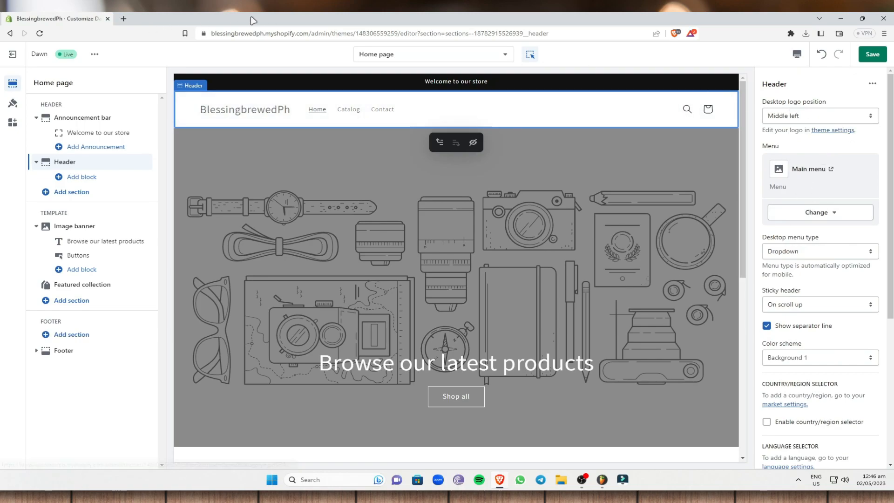
{"action": "left_click", "coordinate": [124, 19]}
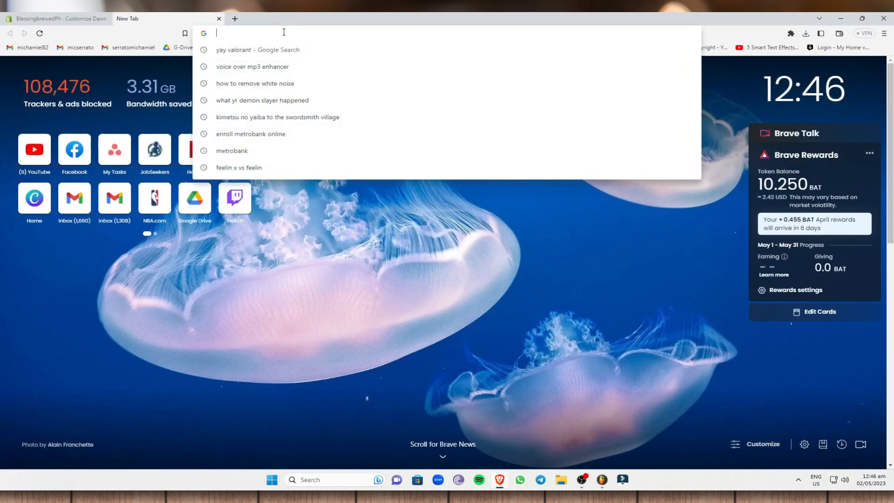
{"action": "type", "text": "www.canva.com"}
{"action": "key", "text": "Return"}
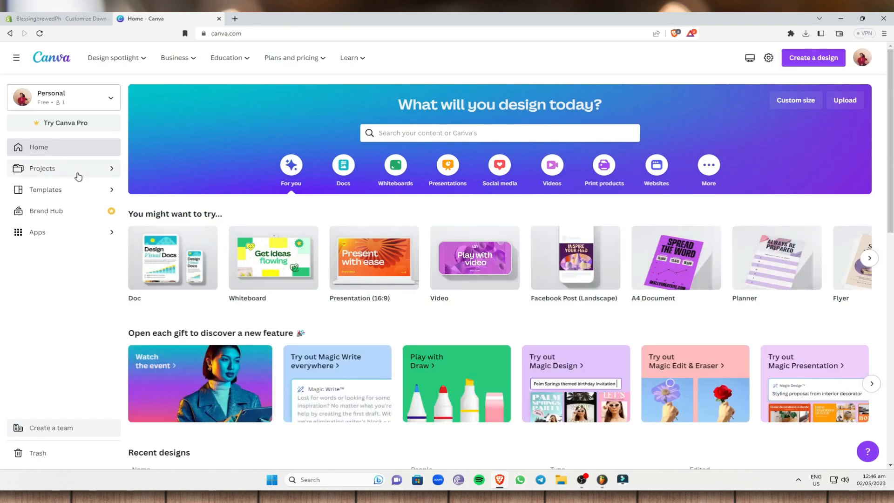
- Search Canva's templates for "logo" and browse the designs
{"action": "left_click", "coordinate": [461, 133]}
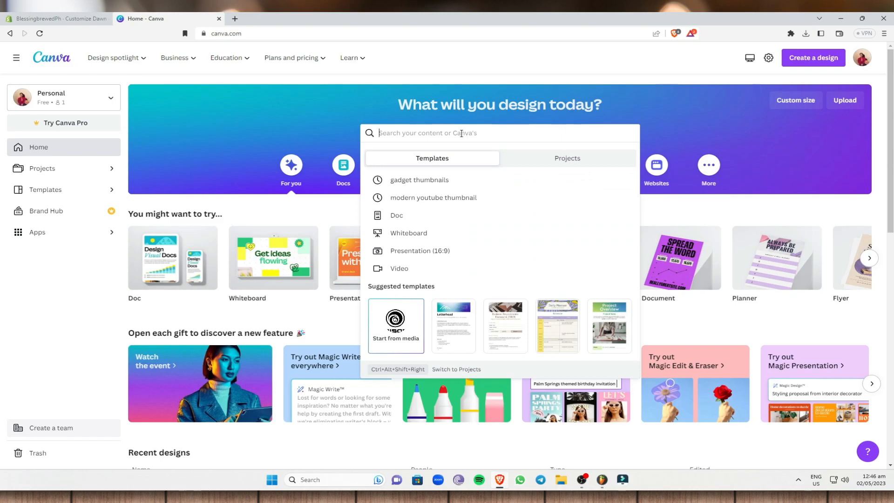
{"action": "type", "text": "logo"}
{"action": "key", "text": "Return"}
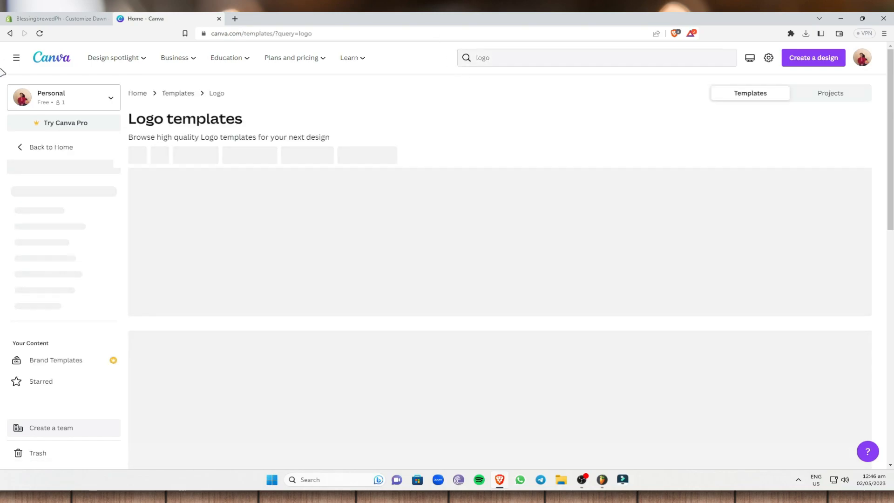
{"action": "scroll", "coordinate": [538, 185], "scroll_direction": "down", "scroll_amount": 3}
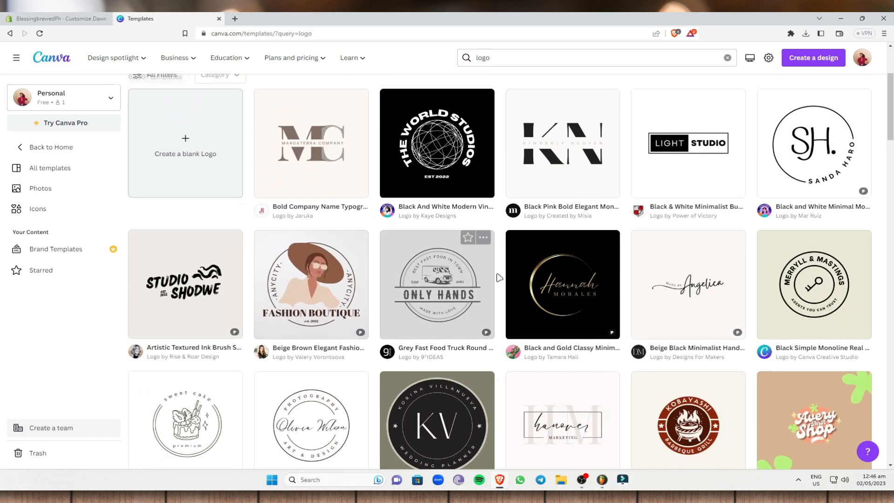
{"action": "scroll", "coordinate": [298, 279], "scroll_direction": "down", "scroll_amount": 2}
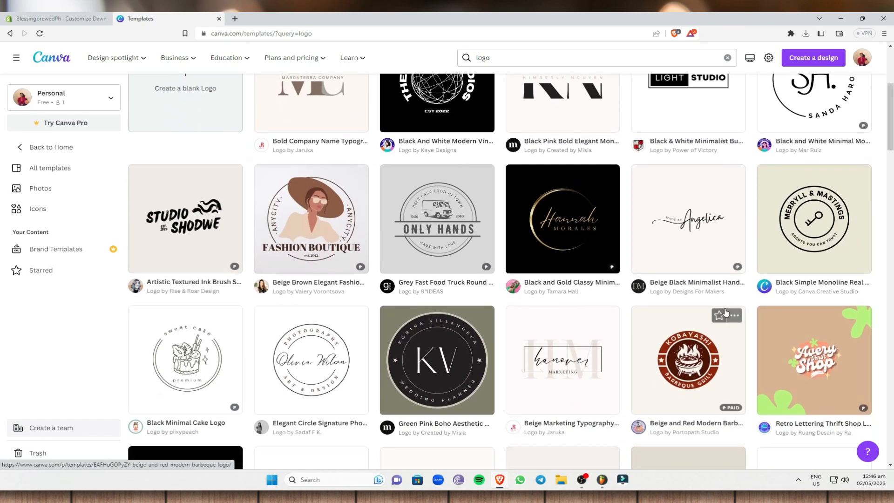
- Narrow the Canva template search to "cafe logo"
{"action": "scroll", "coordinate": [286, 319], "scroll_direction": "up", "scroll_amount": 5}
{"action": "left_click", "coordinate": [478, 57]}
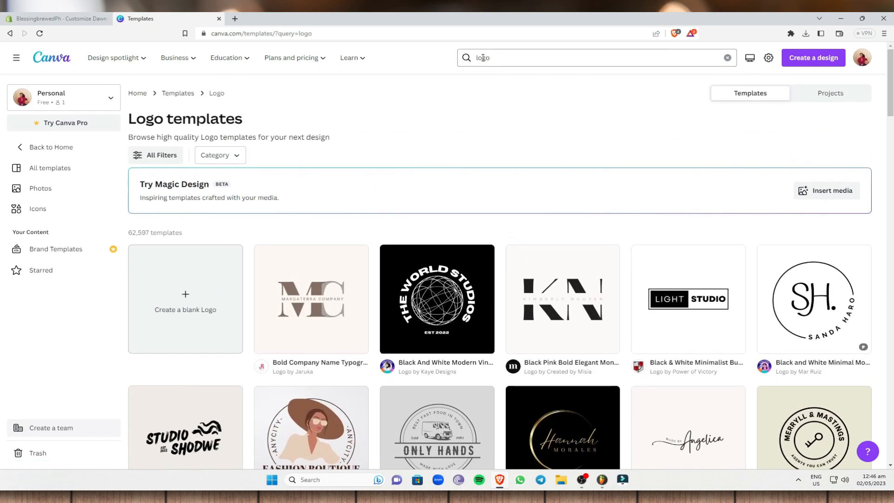
{"action": "type", "text": "cafe"}
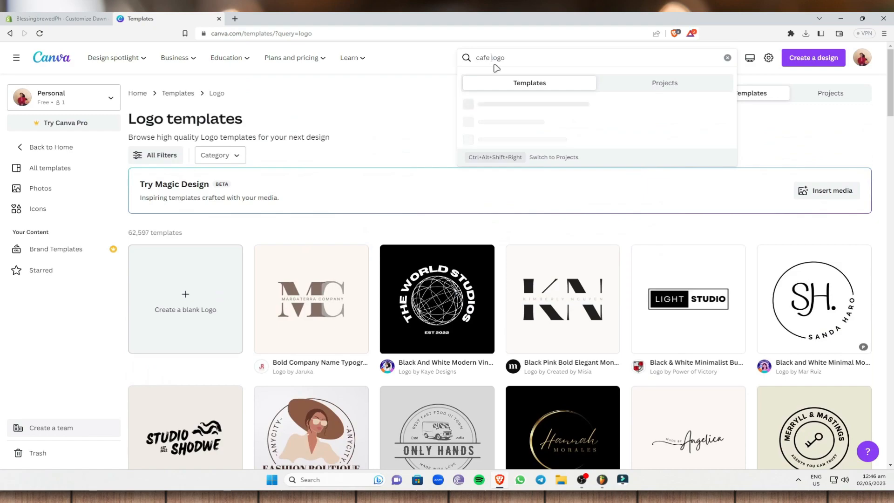
{"action": "key", "text": "Return"}
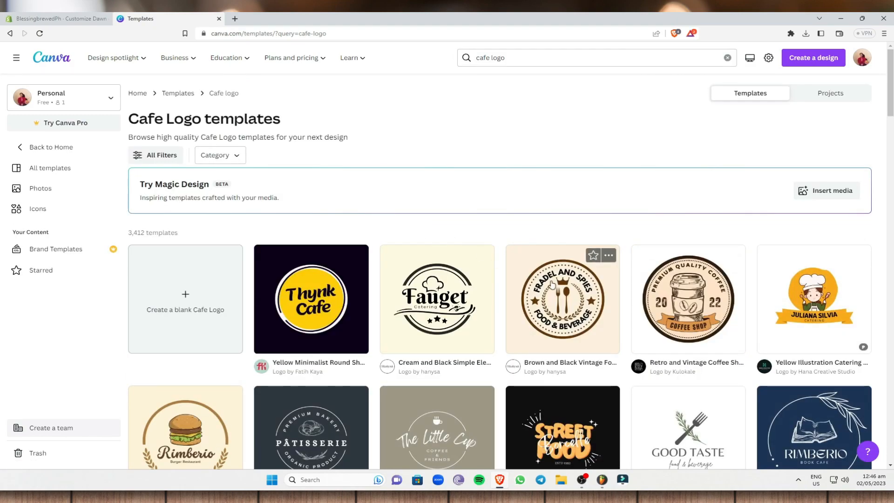
{"action": "left_click", "coordinate": [579, 57]}
{"action": "left_click", "coordinate": [337, 59]}
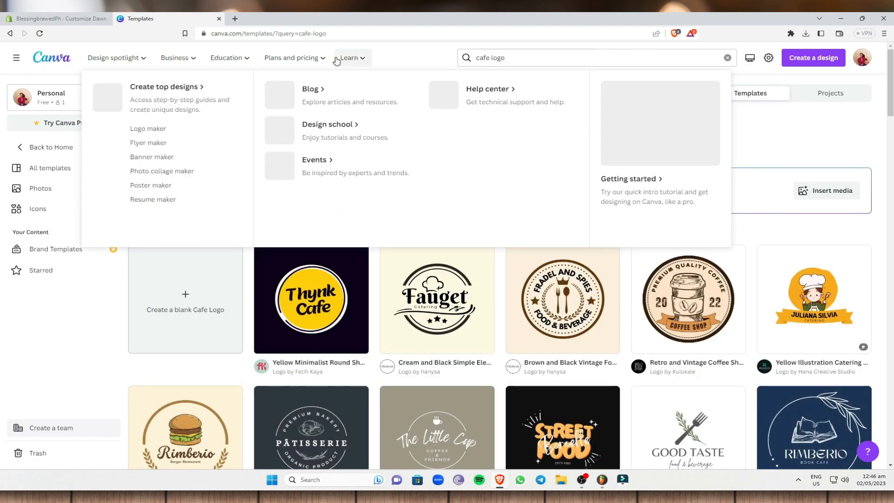
- Open the Retro and Vintage Coffee Shop Badge Logo template for customizing and replace its COFFEE SHOP text with BLESSINGBREWEDPH
{"action": "left_click", "coordinate": [674, 303]}
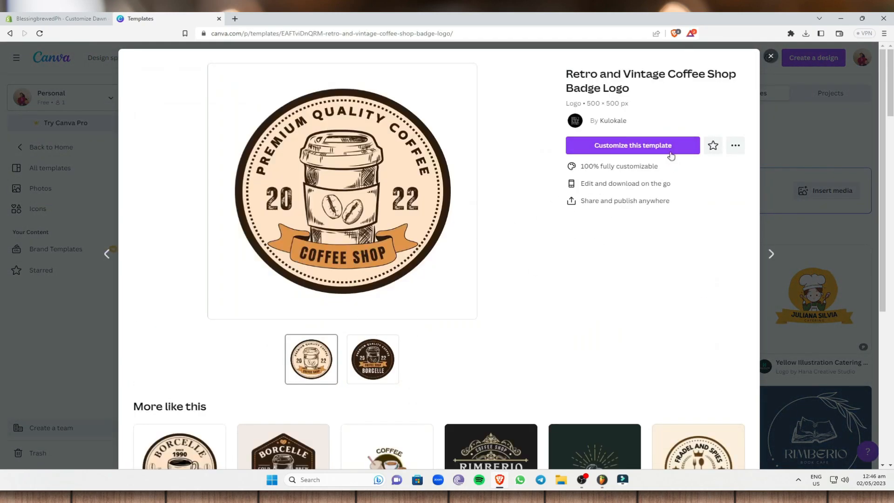
{"action": "left_click", "coordinate": [663, 151]}
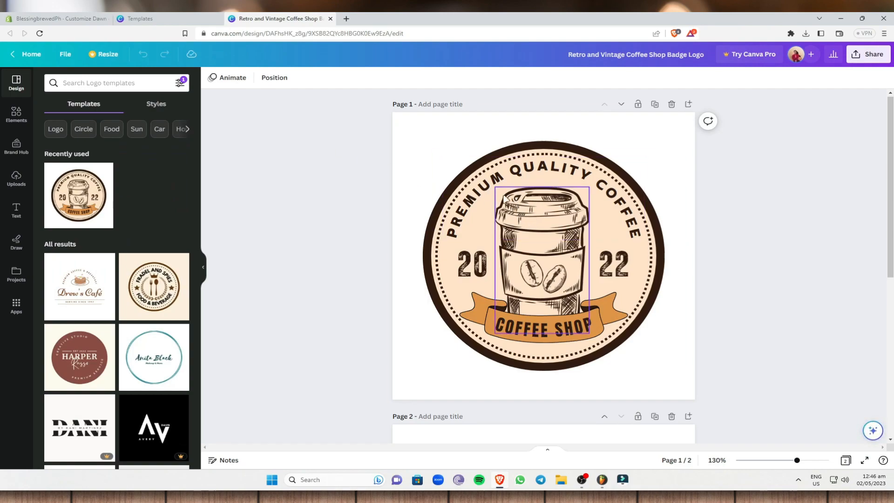
{"action": "double_click", "coordinate": [561, 328]}
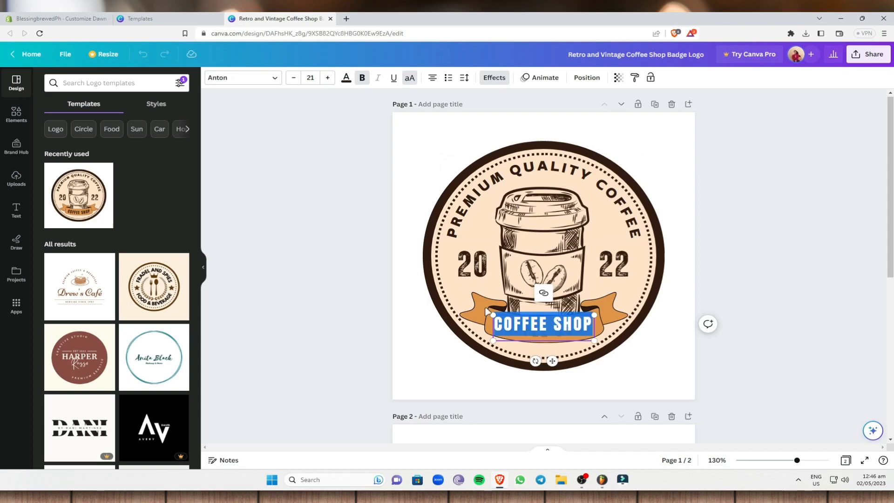
{"action": "type", "text": "B"}
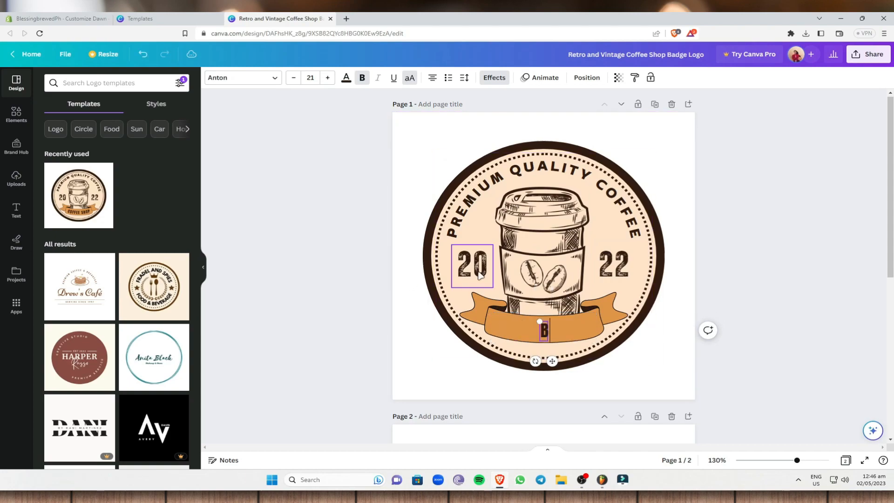
{"action": "type", "text": "REWED"}
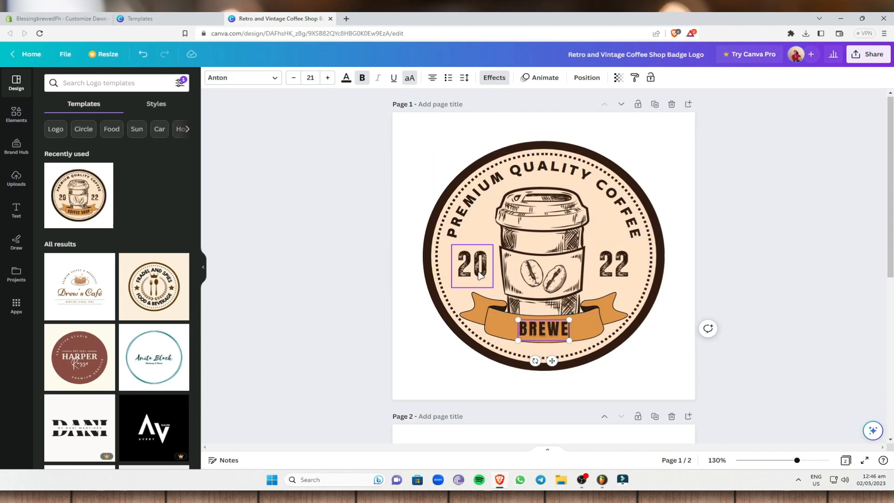
{"action": "key", "text": "BackSpace"}
{"action": "key", "text": "BackSpace"}
{"action": "key", "text": "BackSpace"}
{"action": "key", "text": "BackSpace"}
{"action": "key", "text": "BackSpace"}
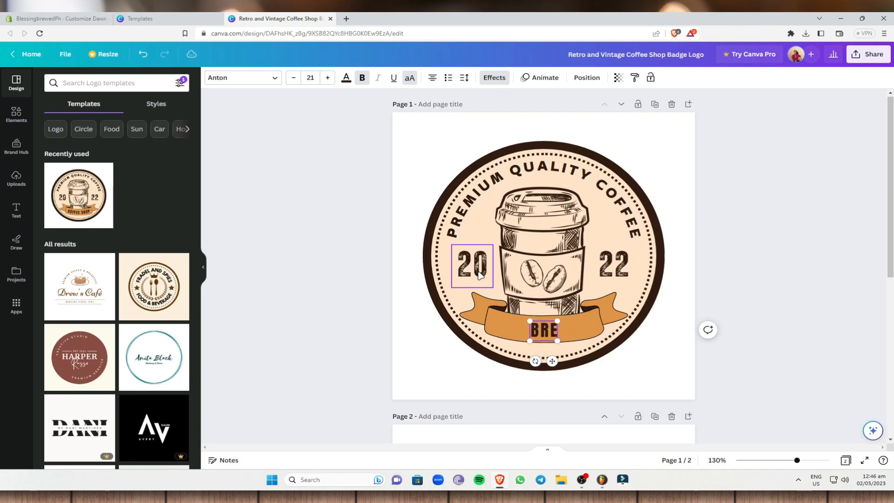
{"action": "type", "text": "LESSINGBREWEDPH"}
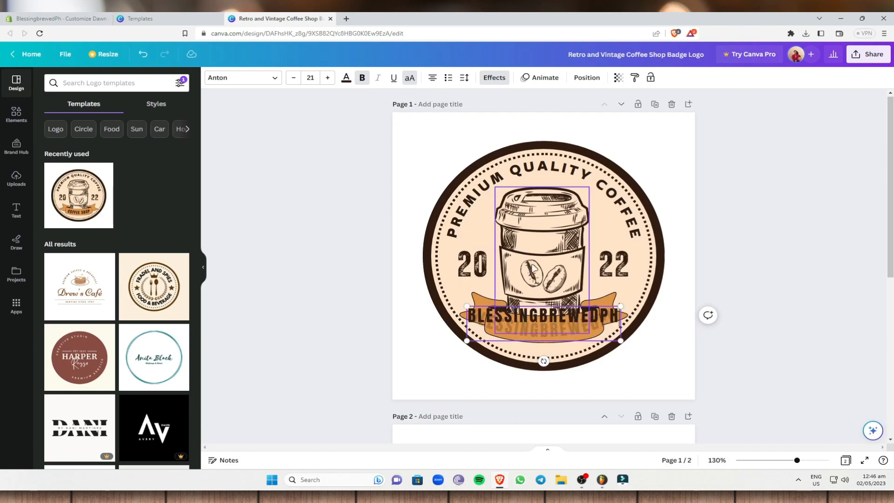
{"action": "left_click", "coordinate": [818, 240]}
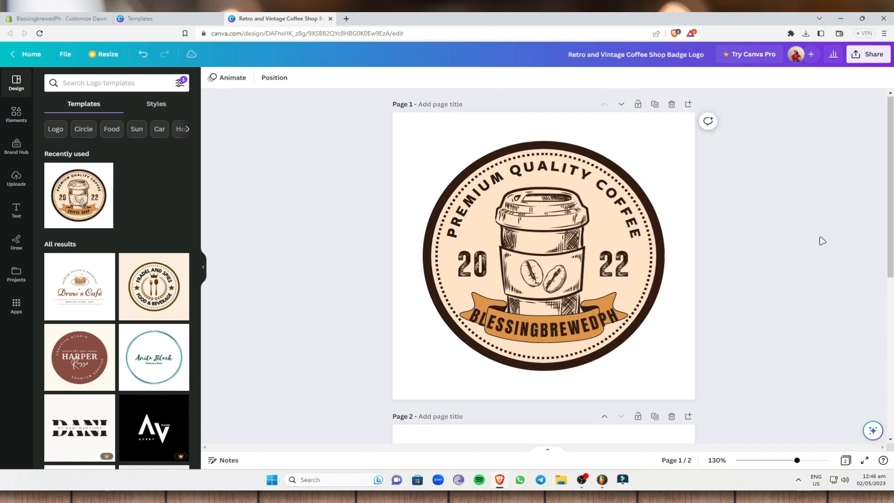
- Shrink the BLESSINGBREWEDPH text to font size 20.1 to fit the ribbon, and check the dark logo variant on page 2
{"action": "left_click", "coordinate": [586, 327]}
{"action": "left_click_drag", "start_coordinate": [620, 340], "coordinate": [568, 327]}
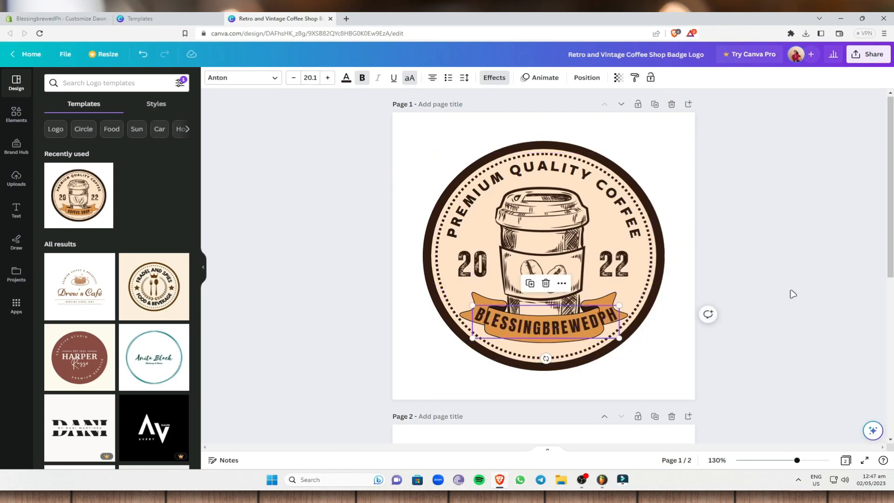
{"action": "scroll", "coordinate": [653, 289], "scroll_direction": "down", "scroll_amount": 6}
{"action": "scroll", "coordinate": [655, 289], "scroll_direction": "up", "scroll_amount": 6}
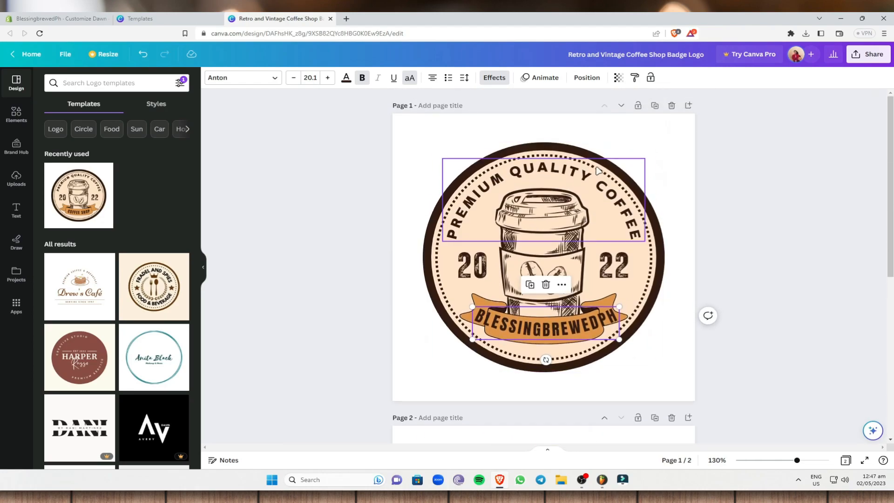
{"action": "scroll", "coordinate": [667, 343], "scroll_direction": "down", "scroll_amount": 5}
{"action": "scroll", "coordinate": [667, 343], "scroll_direction": "down", "scroll_amount": 1}
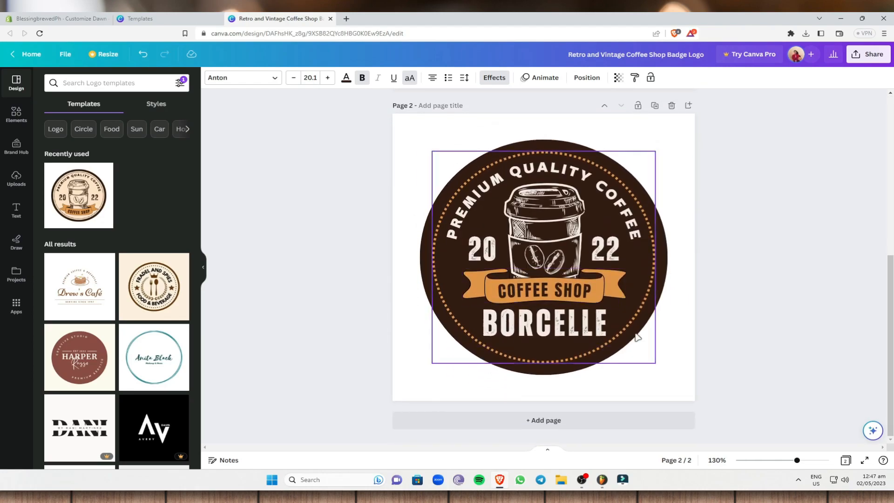
{"action": "scroll", "coordinate": [652, 322], "scroll_direction": "up", "scroll_amount": 6}
- Download all pages of the logo design as PNG, saving Retro and Vintage Coffee Shop Badge Logo.zip on the Desktop
{"action": "left_click", "coordinate": [872, 54]}
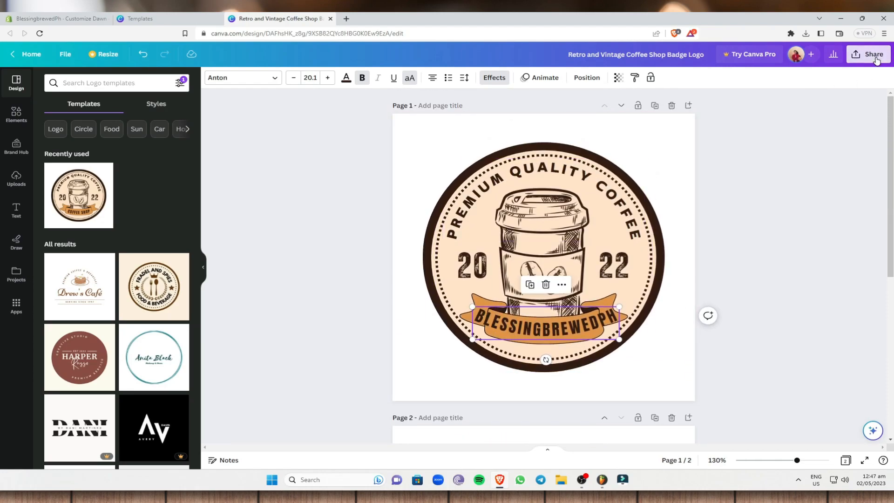
{"action": "left_click", "coordinate": [779, 282]}
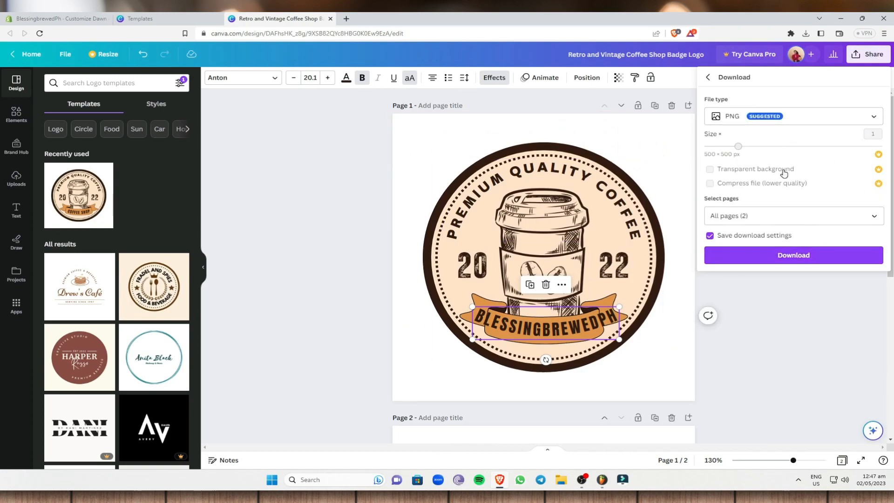
{"action": "left_click", "coordinate": [747, 255]}
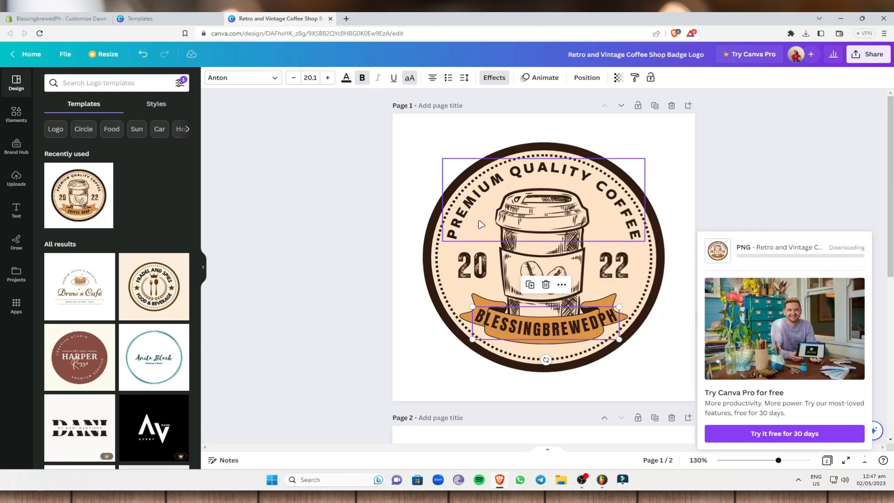
{"action": "left_click", "coordinate": [63, 19]}
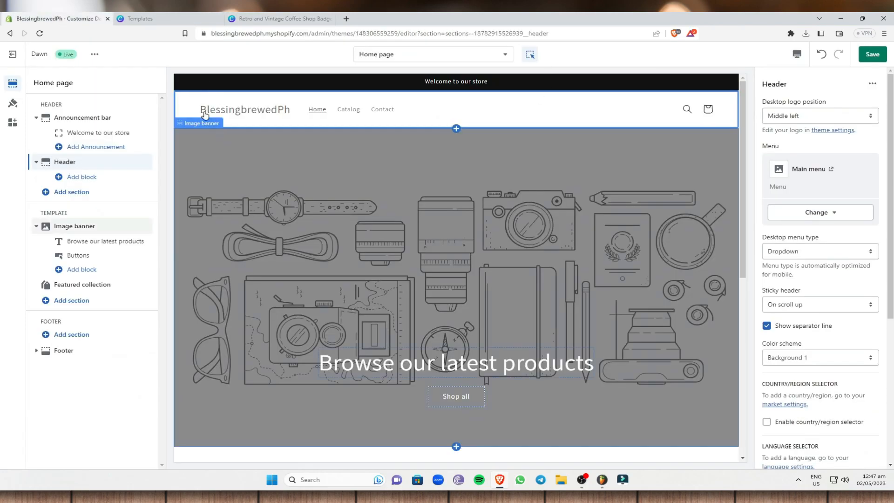
{"action": "left_click", "coordinate": [280, 19]}
{"action": "scroll", "coordinate": [46, 149], "scroll_direction": "up", "scroll_amount": 5}
{"action": "left_click", "coordinate": [38, 113]}
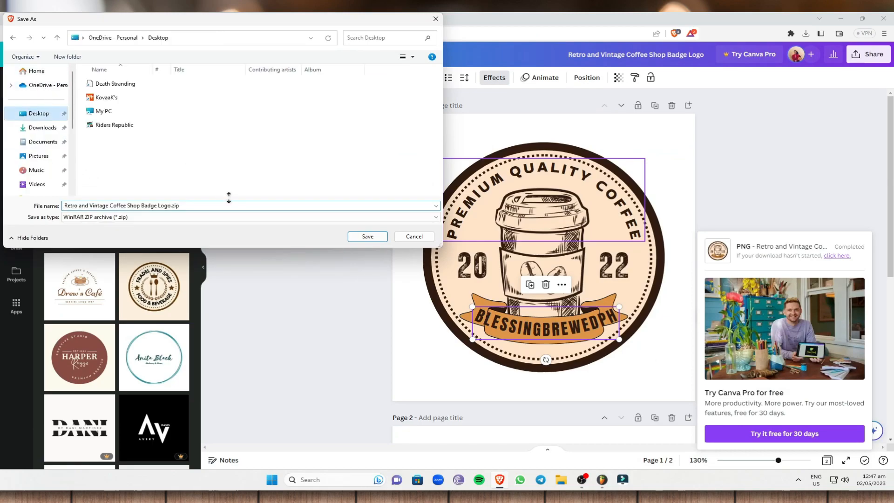
{"action": "left_click", "coordinate": [371, 238]}
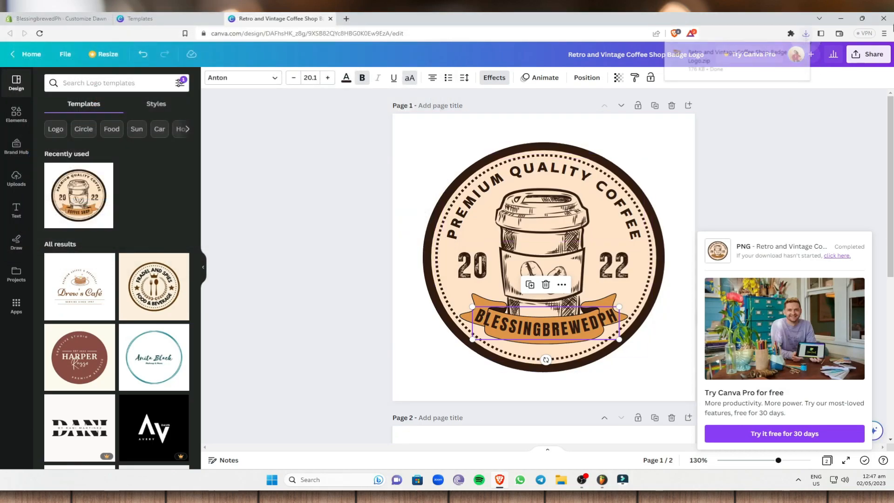
- Go to the Windows desktop and extract the downloaded logo archive there with WinRAR
{"action": "left_click", "coordinate": [841, 18]}
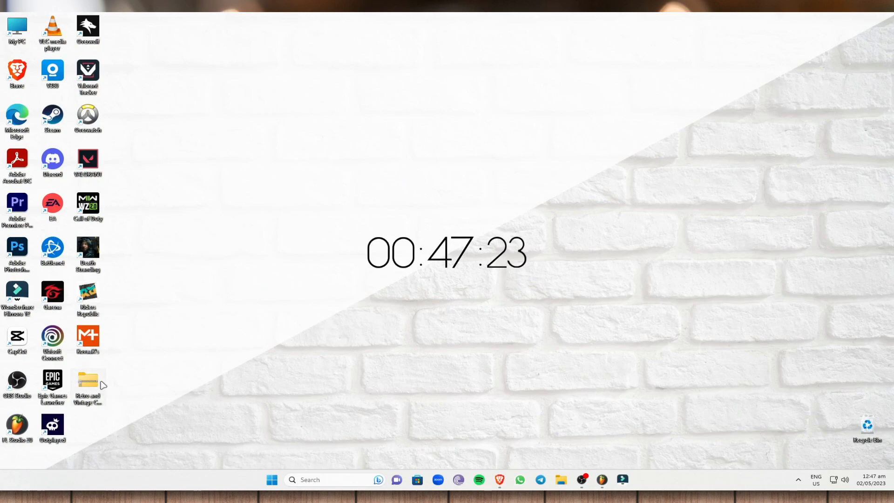
{"action": "right_click", "coordinate": [103, 385]}
{"action": "mouse_move", "coordinate": [169, 355]}
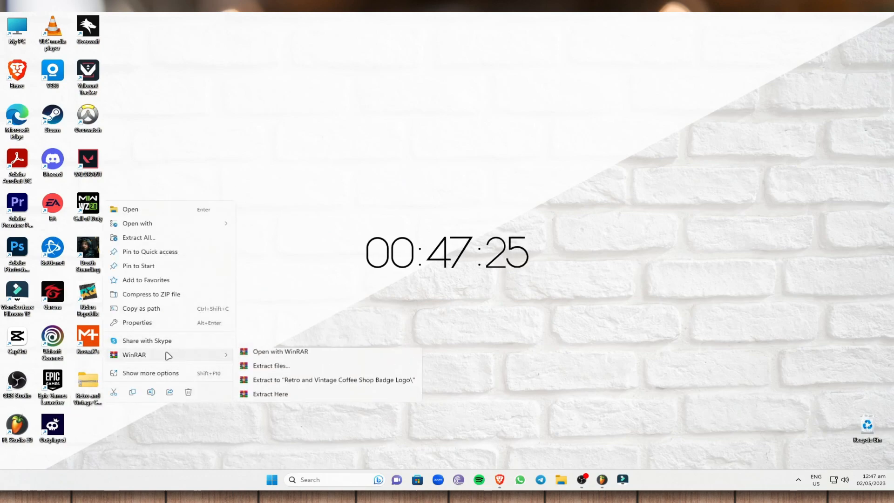
{"action": "left_click", "coordinate": [294, 393]}
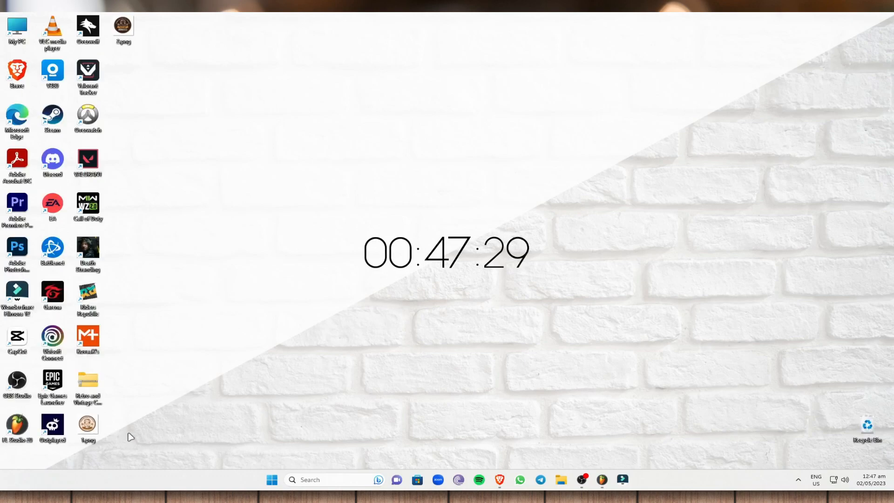
- Move the two extracted logo images to the middle of the desktop and switch back to the Shopify theme editor in Brave
{"action": "left_click_drag", "start_coordinate": [95, 434], "coordinate": [485, 170]}
{"action": "left_click_drag", "start_coordinate": [124, 37], "coordinate": [519, 170]}
{"action": "left_click", "coordinate": [500, 480]}
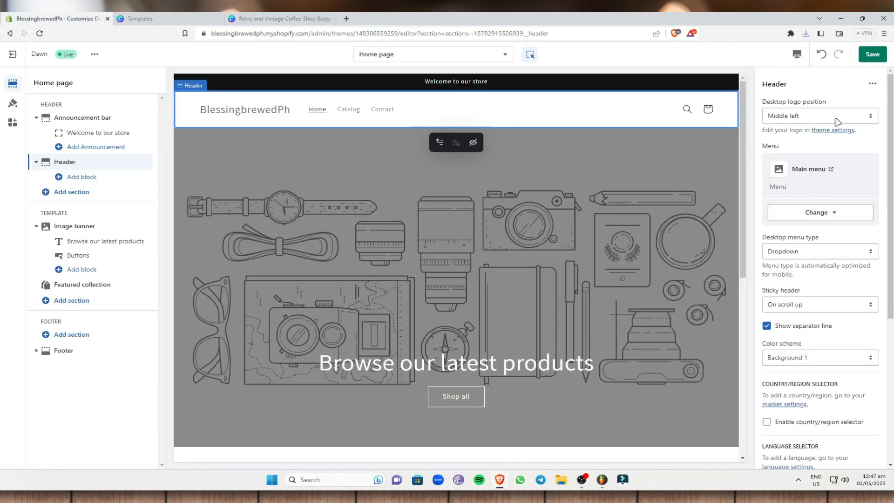
- Try the Top left and Middle left desktop logo positions for the header and settle on Top center
{"action": "left_click", "coordinate": [864, 119]}
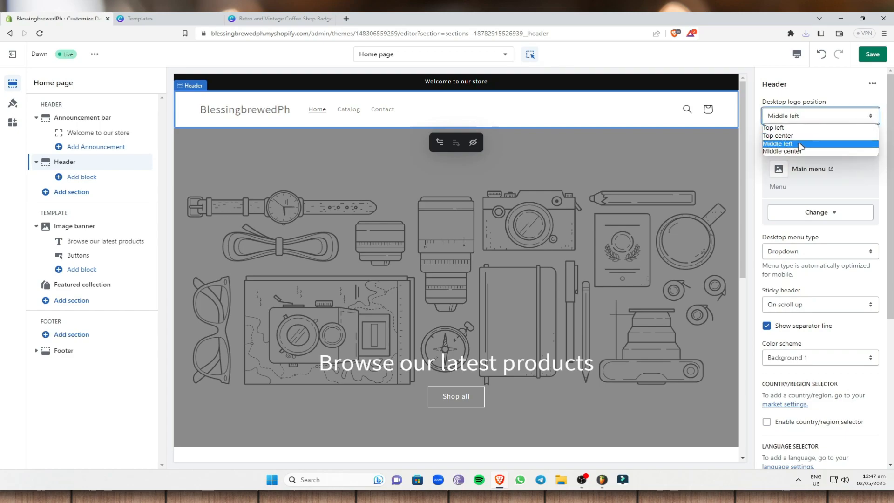
{"action": "left_click", "coordinate": [792, 128]}
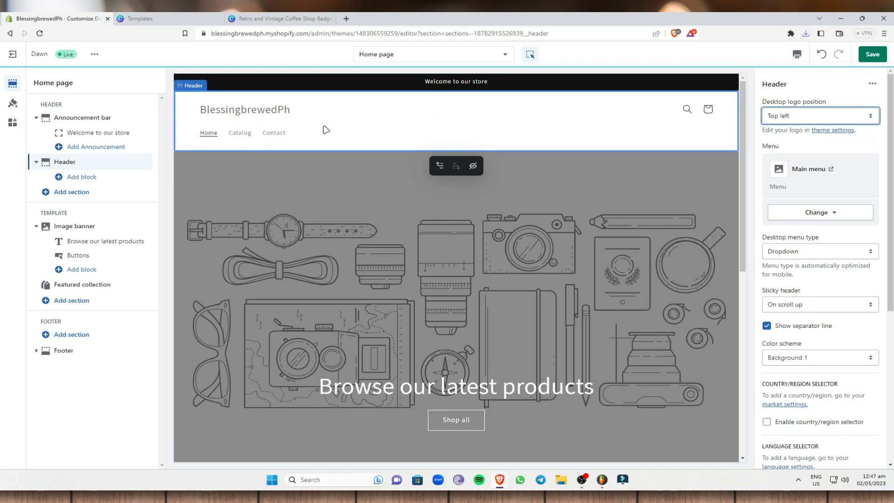
{"action": "left_click", "coordinate": [820, 116]}
{"action": "left_click", "coordinate": [773, 137]}
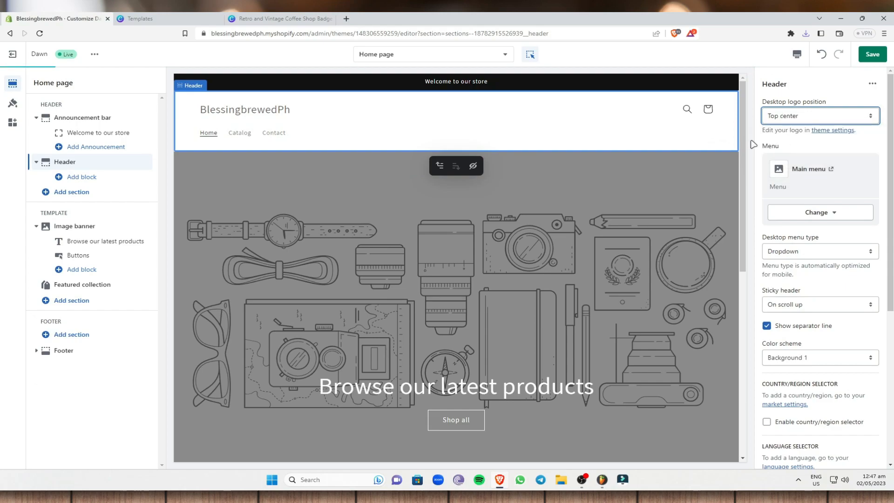
{"action": "scroll", "coordinate": [845, 303], "scroll_direction": "down", "scroll_amount": 3}
{"action": "scroll", "coordinate": [846, 186], "scroll_direction": "up", "scroll_amount": 3}
{"action": "left_click", "coordinate": [829, 116]}
{"action": "left_click", "coordinate": [818, 144]}
{"action": "left_click", "coordinate": [824, 116]}
{"action": "left_click", "coordinate": [804, 130]}
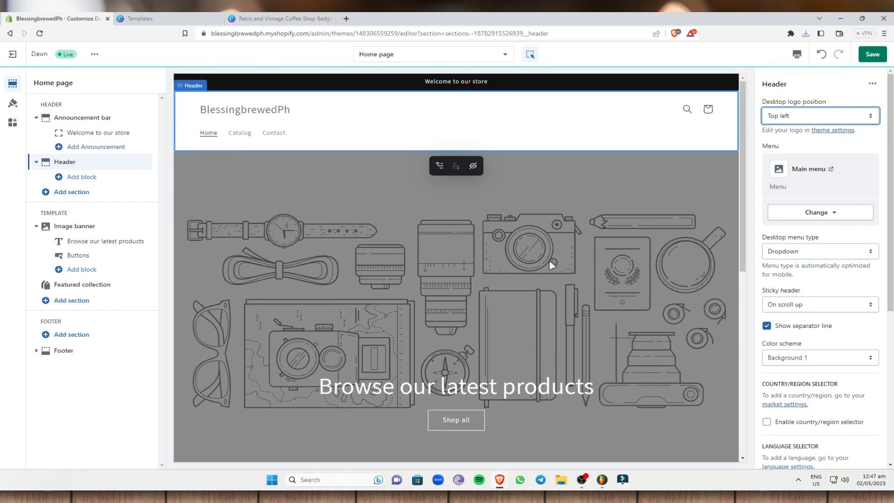
{"action": "left_click", "coordinate": [820, 120]}
{"action": "left_click", "coordinate": [805, 137]}
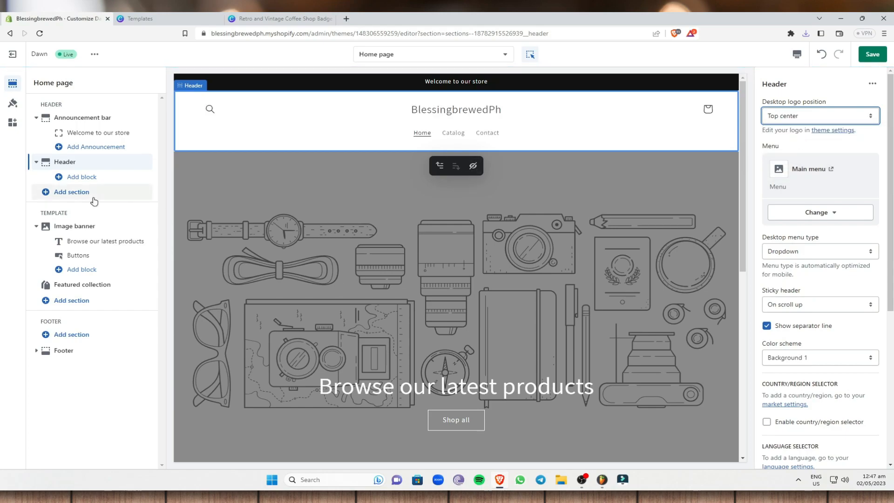
- Try the Mega menu and Drawer desktop menu types for the header, and go back to Dropdown
{"action": "scroll", "coordinate": [827, 267], "scroll_direction": "down", "scroll_amount": 4}
{"action": "scroll", "coordinate": [826, 266], "scroll_direction": "up", "scroll_amount": 1}
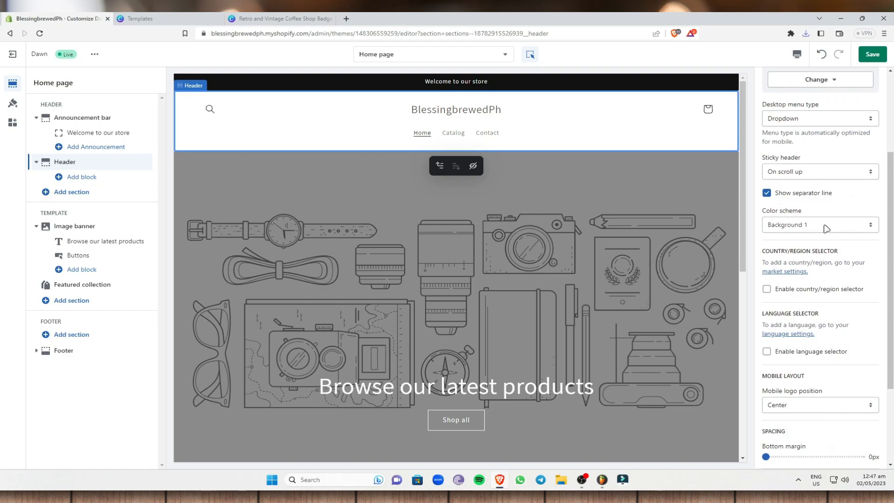
{"action": "scroll", "coordinate": [847, 144], "scroll_direction": "up", "scroll_amount": 1}
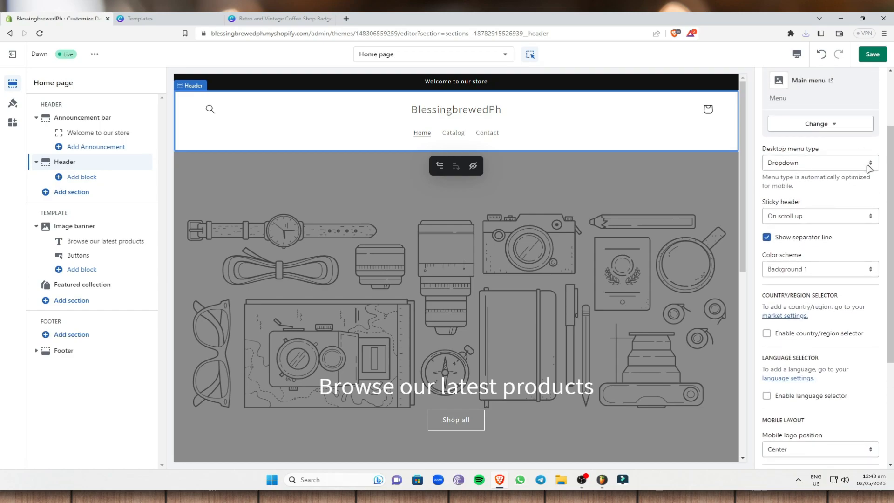
{"action": "left_click", "coordinate": [869, 165]}
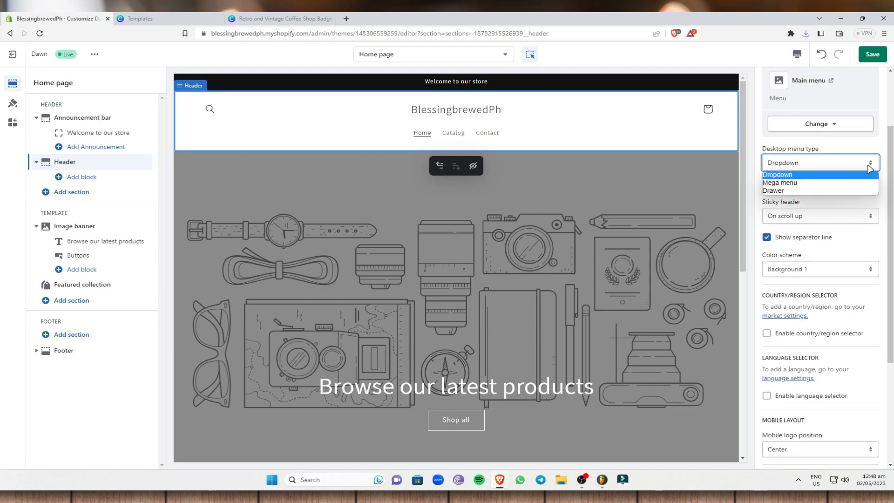
{"action": "left_click", "coordinate": [803, 182]}
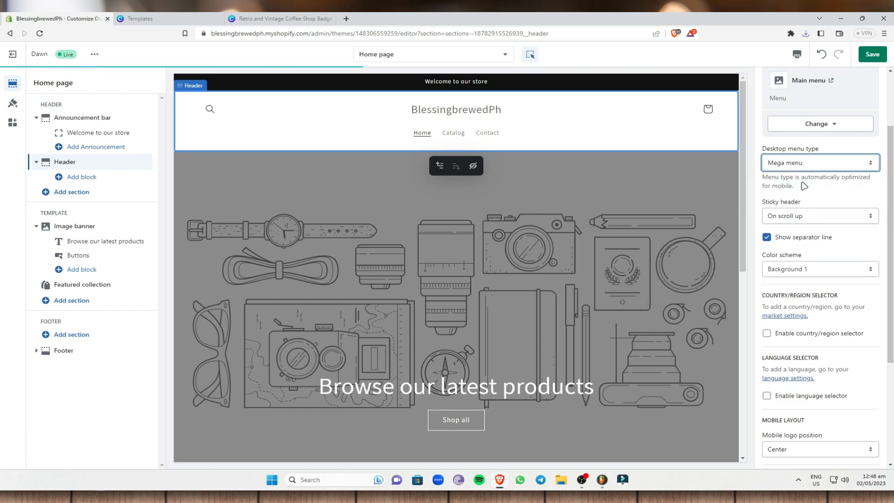
{"action": "left_click", "coordinate": [801, 163]}
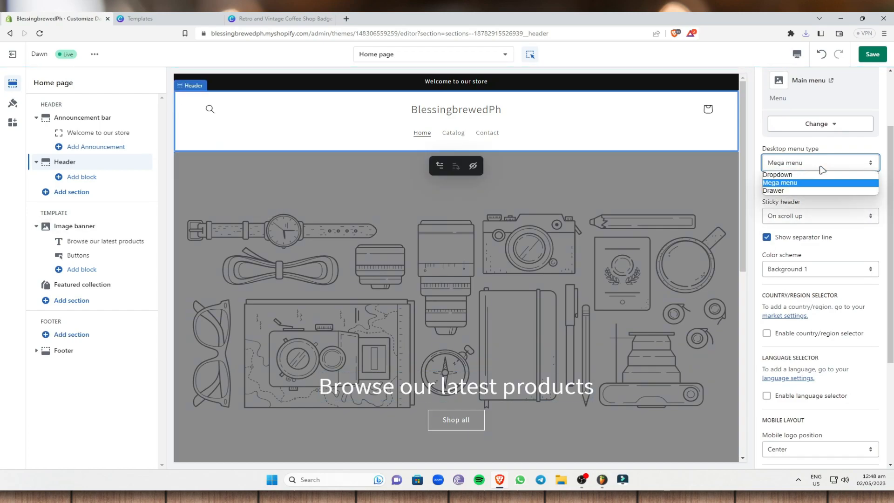
{"action": "left_click", "coordinate": [784, 191]}
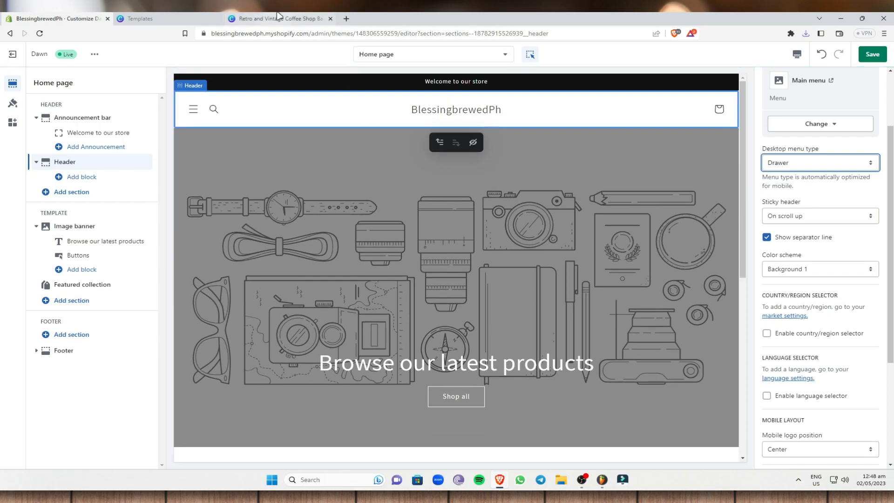
{"action": "left_click", "coordinate": [841, 165]}
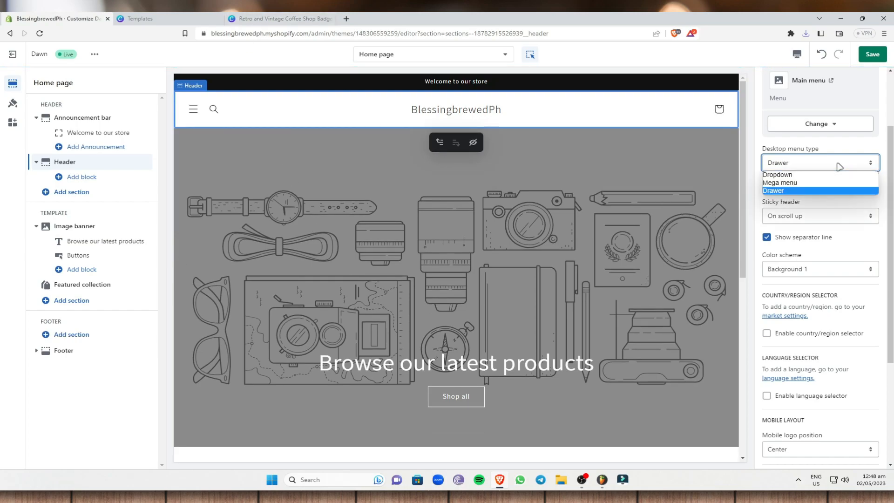
{"action": "left_click", "coordinate": [816, 175]}
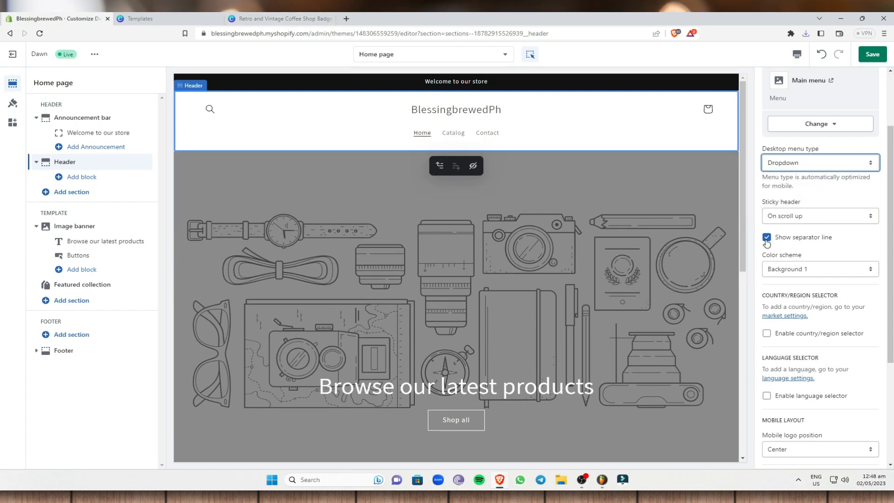
- Review the header's sticky header options, keep On scroll up, and check the scrolling behaviour in the home page preview
{"action": "left_click", "coordinate": [859, 217]}
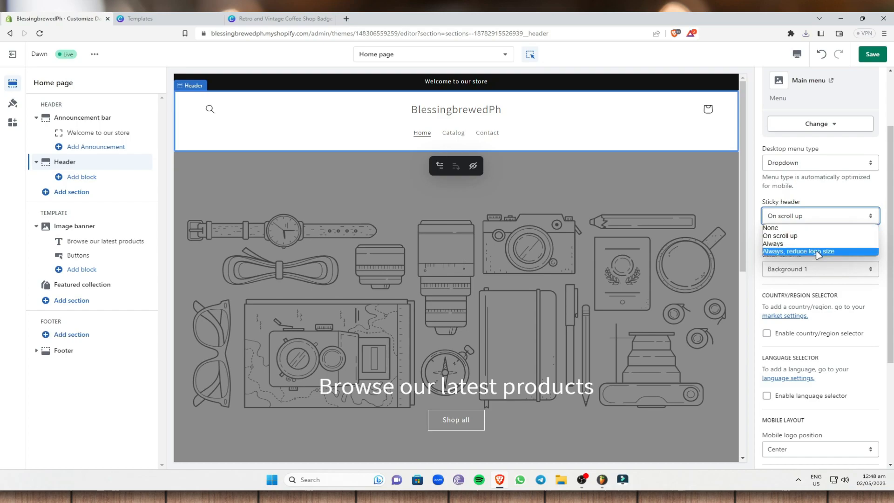
{"action": "left_click", "coordinate": [798, 237]}
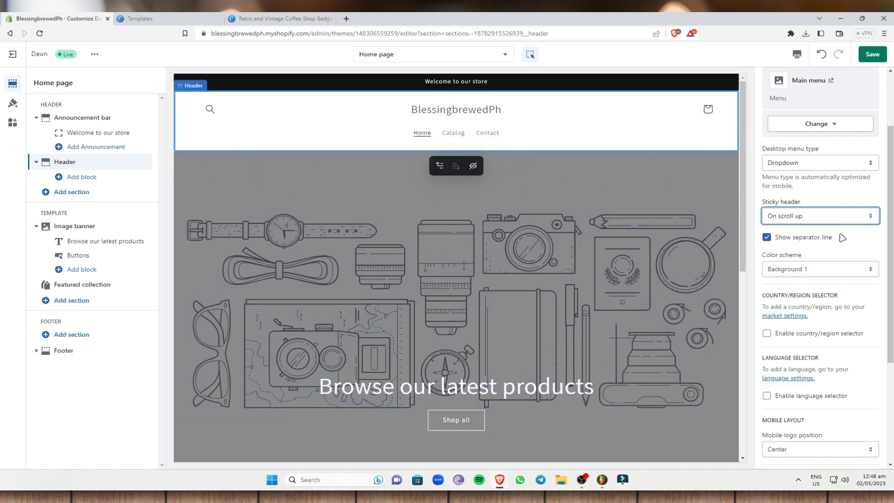
{"action": "scroll", "coordinate": [849, 201], "scroll_direction": "up", "scroll_amount": 2}
{"action": "scroll", "coordinate": [849, 191], "scroll_direction": "up", "scroll_amount": 1}
{"action": "scroll", "coordinate": [613, 270], "scroll_direction": "down", "scroll_amount": 8}
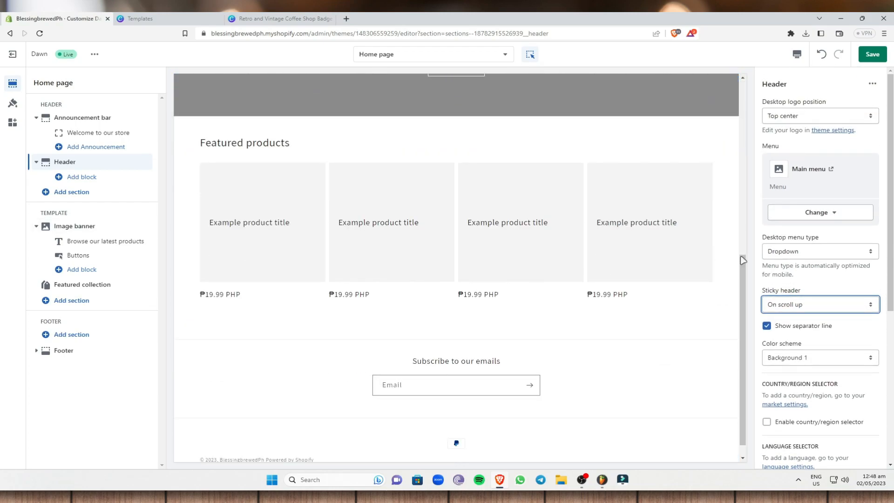
- Try the Accent 1 and Accent 2 color schemes for the header, and go back to Background 1
{"action": "scroll", "coordinate": [838, 277], "scroll_direction": "down", "scroll_amount": 2}
{"action": "left_click", "coordinate": [830, 271]}
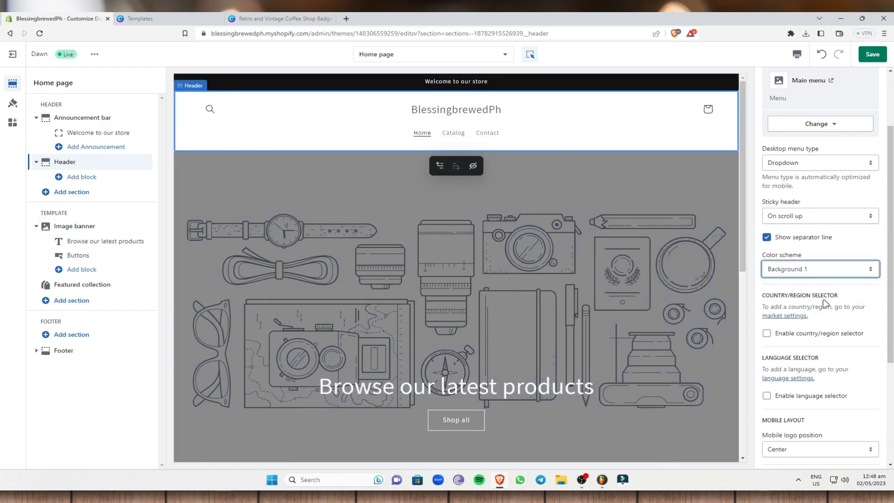
{"action": "left_click", "coordinate": [819, 273]}
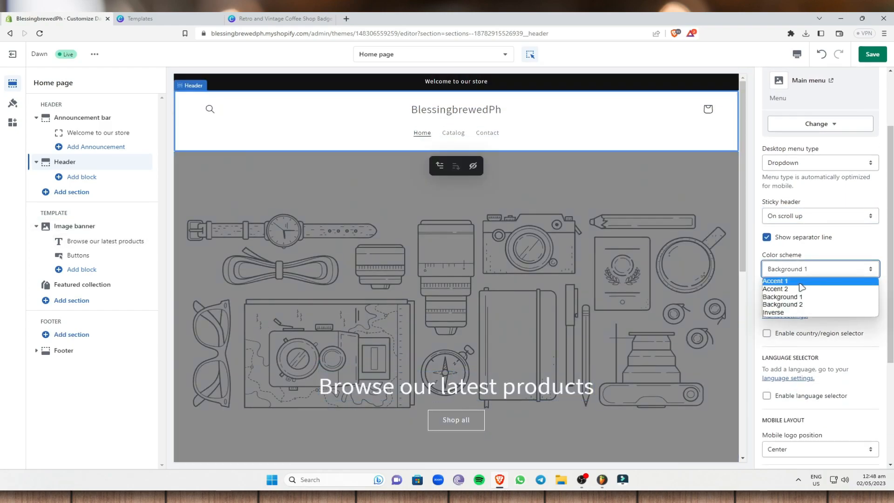
{"action": "left_click", "coordinate": [799, 282]}
{"action": "left_click", "coordinate": [789, 272]}
{"action": "left_click", "coordinate": [803, 289]}
{"action": "left_click", "coordinate": [818, 270]}
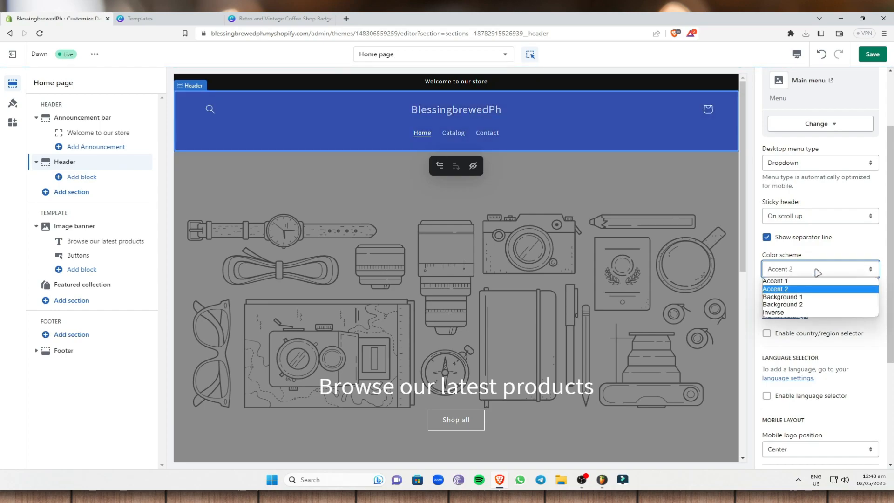
{"action": "left_click", "coordinate": [802, 297]}
{"action": "left_click", "coordinate": [815, 270]}
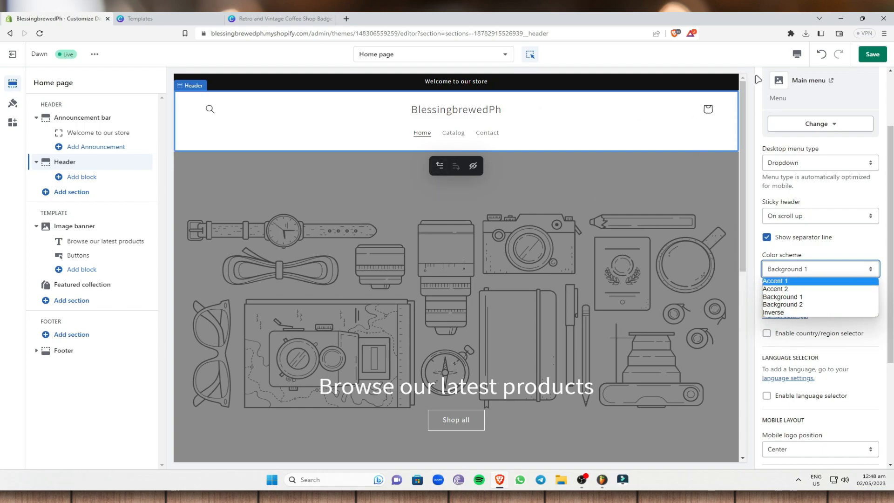
- Try the Footer menu as the header's menu, and reselect Main menu
{"action": "scroll", "coordinate": [878, 103], "scroll_direction": "up", "scroll_amount": 2}
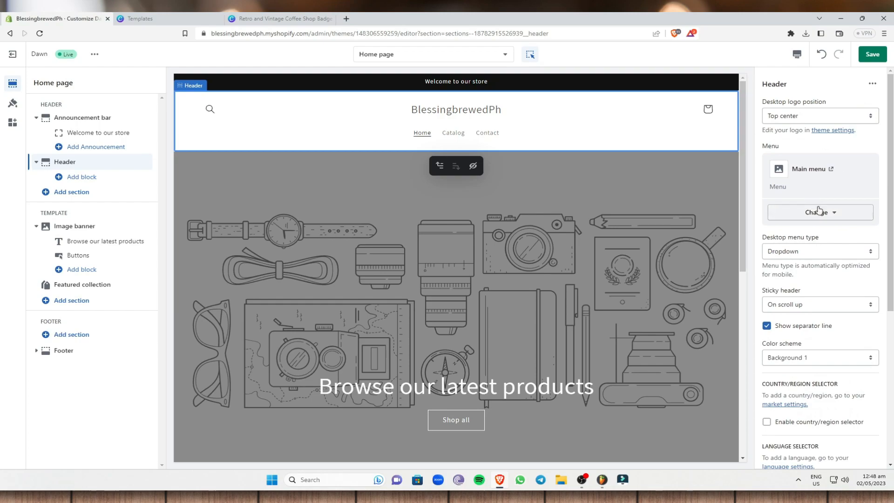
{"action": "left_click", "coordinate": [833, 212]}
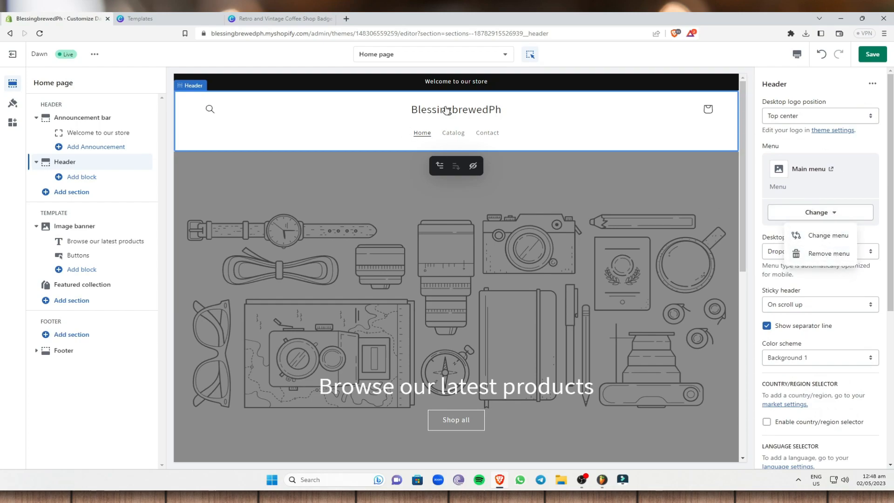
{"action": "left_click", "coordinate": [819, 235]}
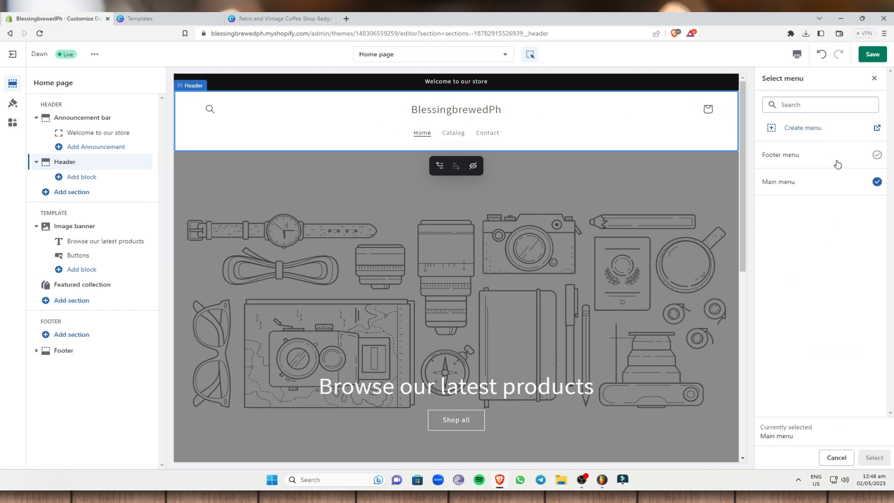
{"action": "left_click", "coordinate": [874, 157]}
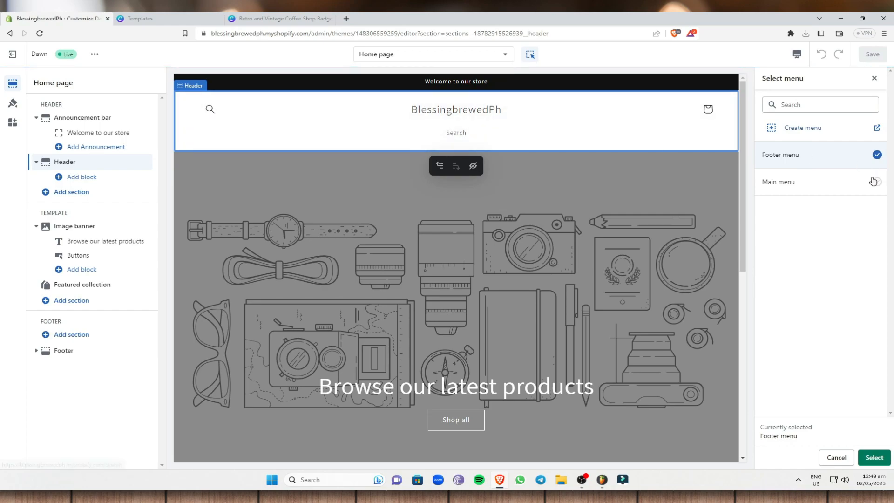
{"action": "left_click", "coordinate": [877, 182]}
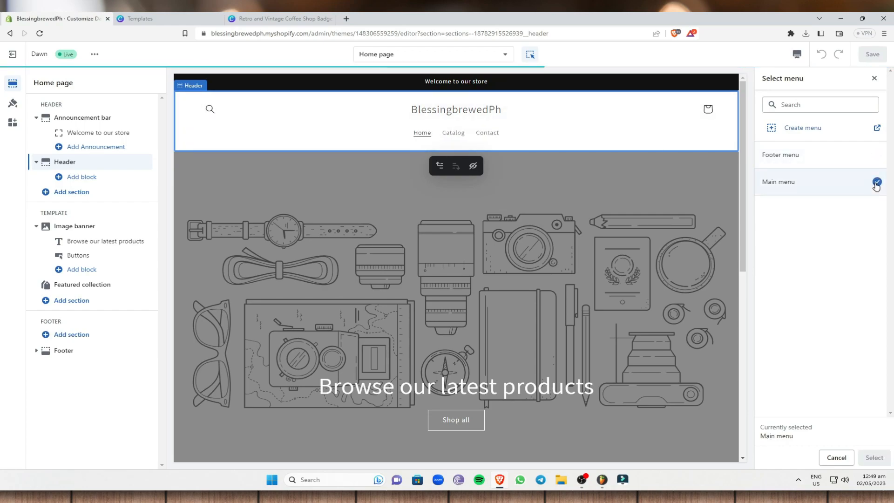
- Start creating a new navigation menu titled Coffees and open the form for adding a menu item
{"action": "left_click", "coordinate": [811, 129]}
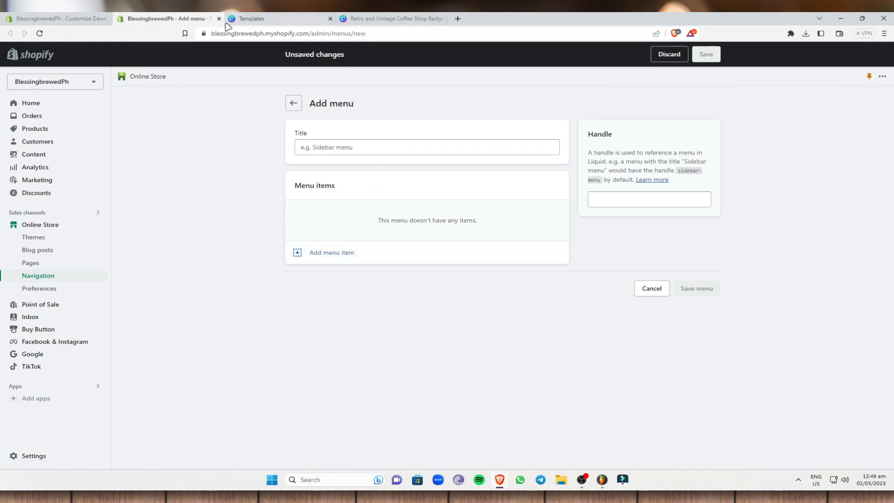
{"action": "left_click", "coordinate": [357, 148]}
{"action": "type", "text": "cOF"}
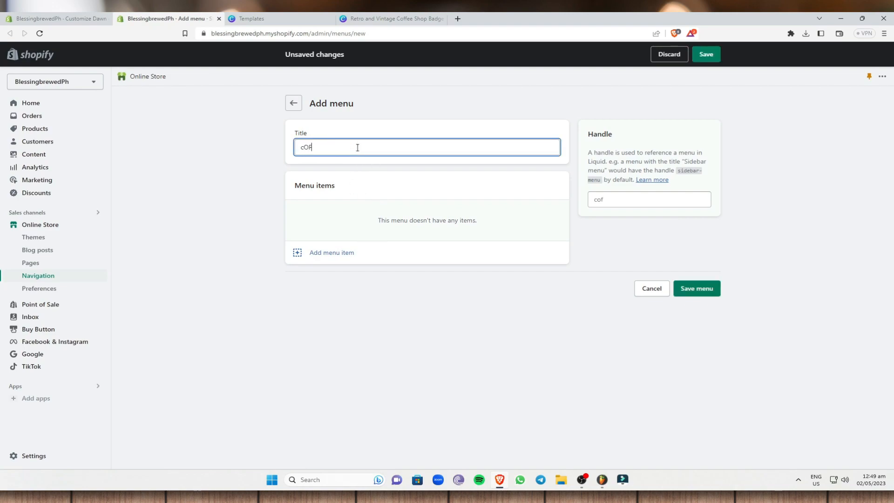
{"action": "key", "text": "BackSpace"}
{"action": "key", "text": "BackSpace"}
{"action": "key", "text": "BackSpace"}
{"action": "type", "text": "Cof"}
{"action": "left_click", "coordinate": [331, 260]}
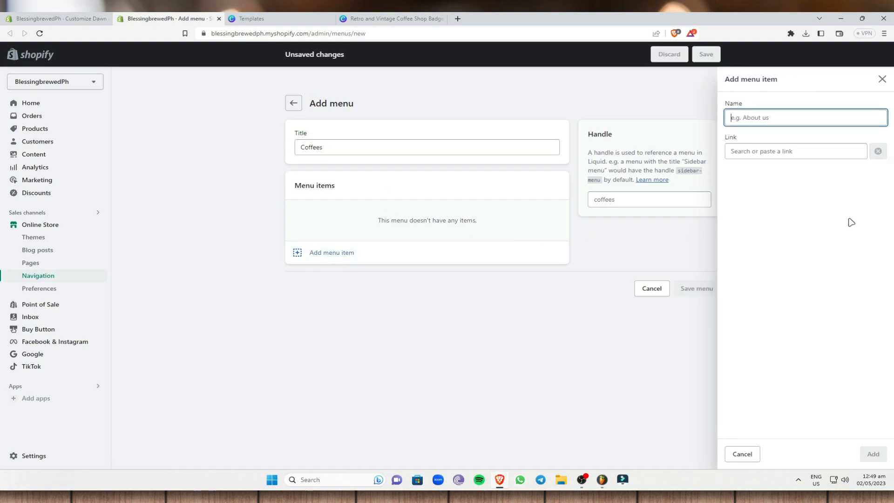
- Abandon the unsaved Coffees menu and leave the header's menu selection in the theme editor
{"action": "left_click", "coordinate": [887, 80]}
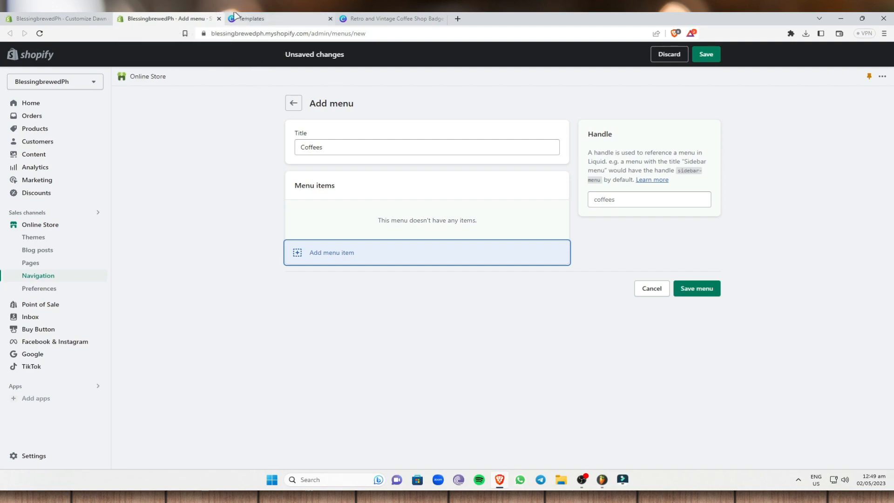
{"action": "left_click", "coordinate": [218, 19]}
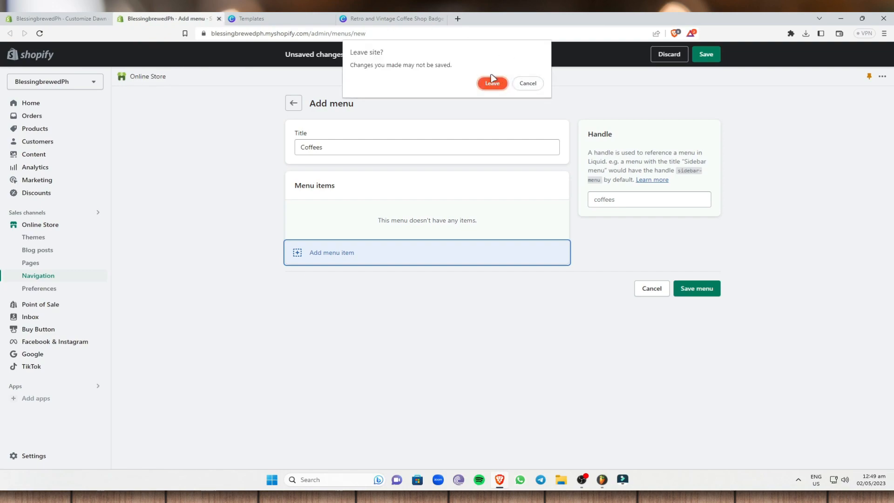
{"action": "left_click", "coordinate": [502, 81]}
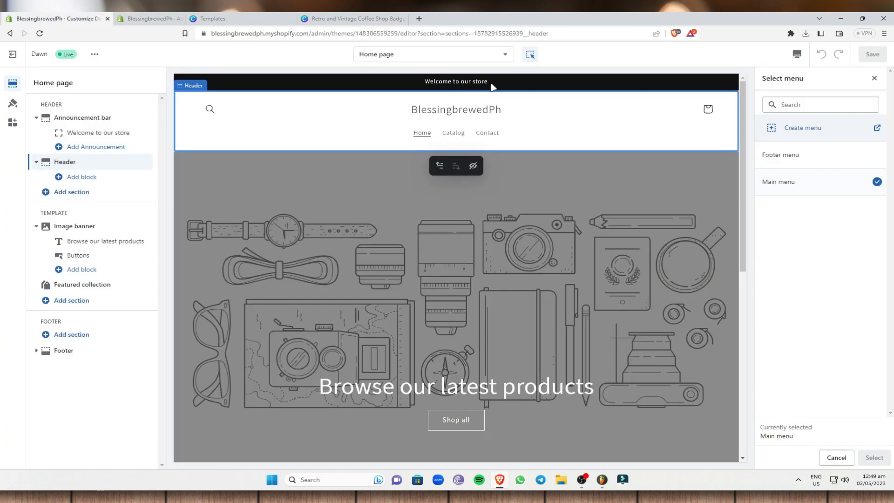
{"action": "left_click", "coordinate": [847, 460]}
- Try the Left mobile logo position for the header, and go back to Center
{"action": "scroll", "coordinate": [844, 308], "scroll_direction": "down", "scroll_amount": 3}
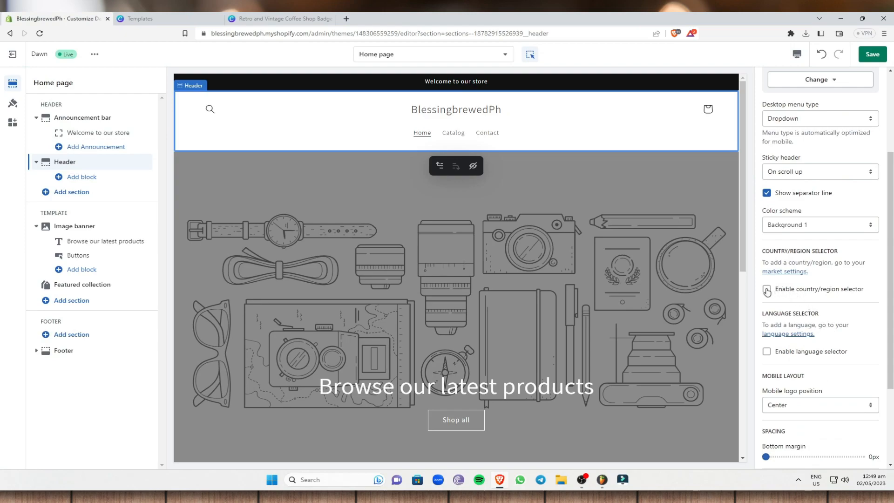
{"action": "scroll", "coordinate": [773, 286], "scroll_direction": "down", "scroll_amount": 2}
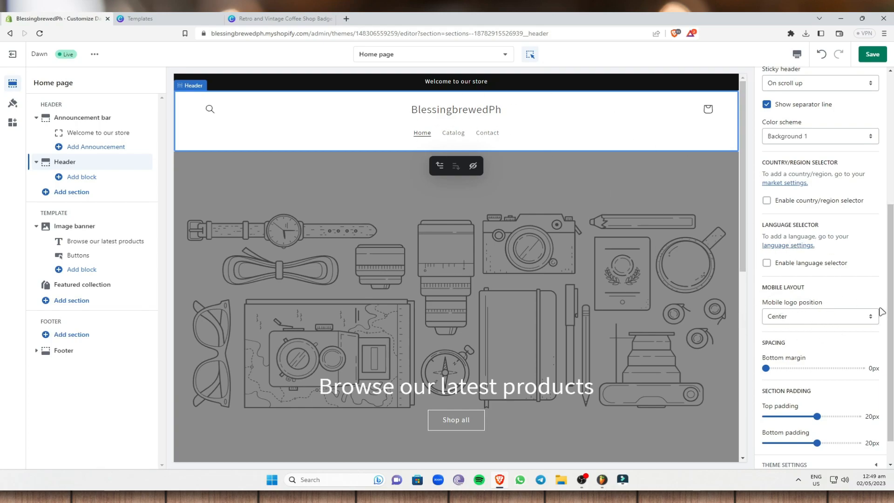
{"action": "scroll", "coordinate": [884, 311], "scroll_direction": "down", "scroll_amount": 1}
{"action": "left_click", "coordinate": [869, 286]}
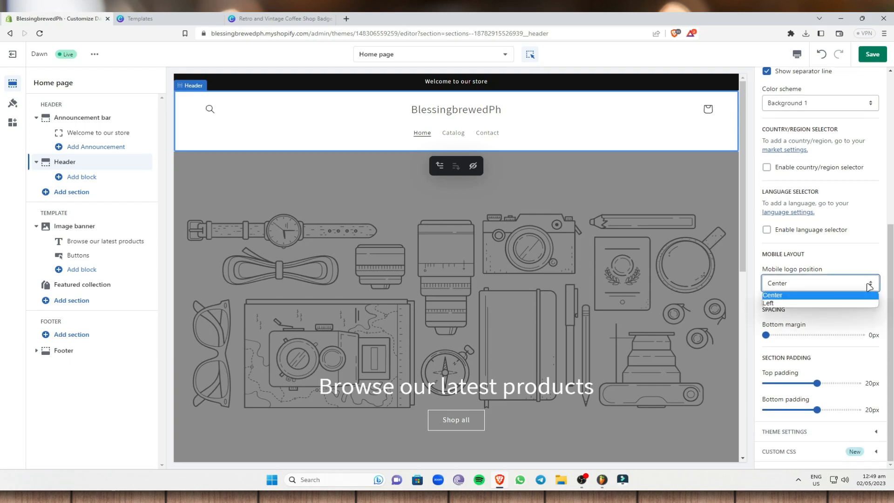
{"action": "left_click", "coordinate": [855, 295]}
{"action": "left_click", "coordinate": [854, 286]}
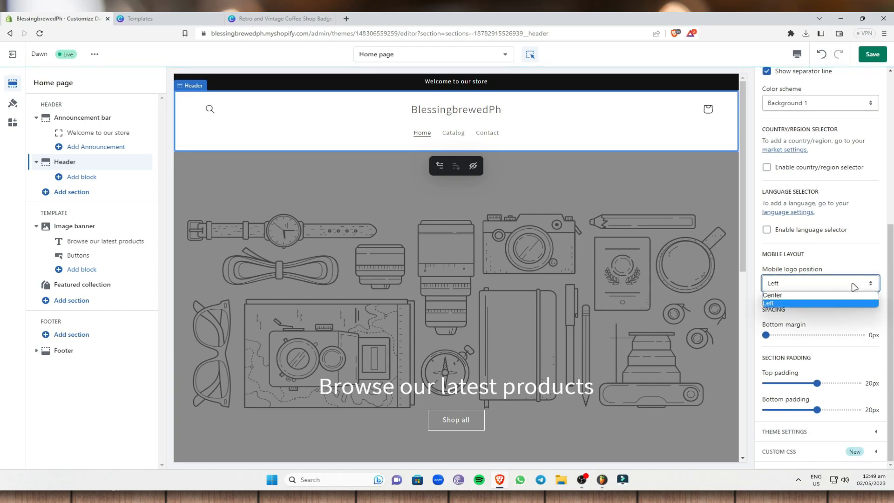
{"action": "left_click", "coordinate": [864, 305]}
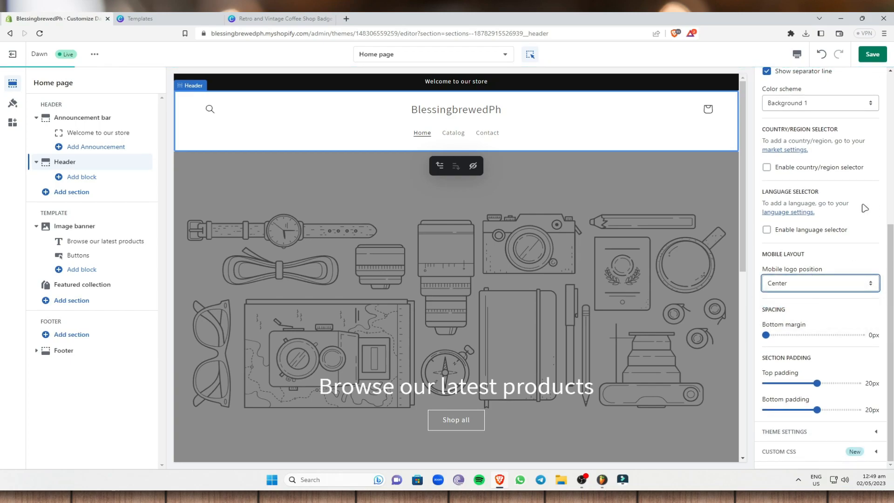
- Set the header's bottom margin to 8 px
{"action": "left_click", "coordinate": [871, 287]}
{"action": "left_click_drag", "start_coordinate": [771, 335], "coordinate": [773, 335]}
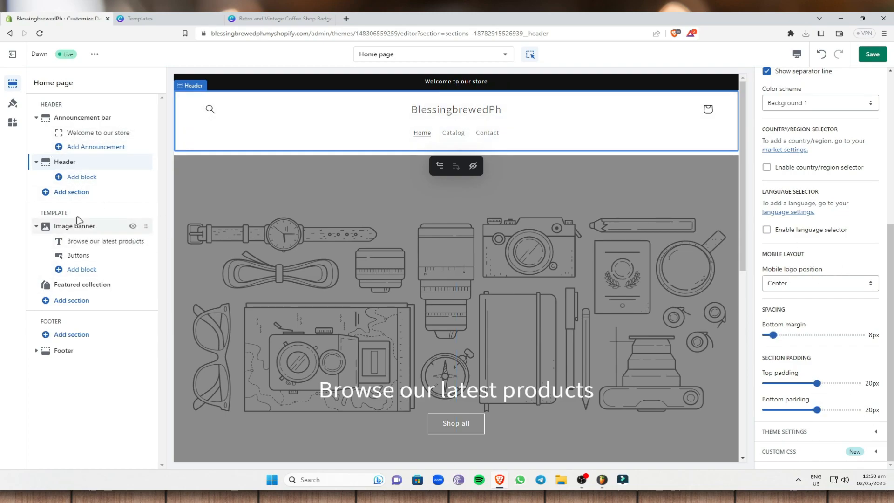
- Upload 1.png from the desktop and set it as the first image of the home page's image banner
{"action": "left_click", "coordinate": [88, 226]}
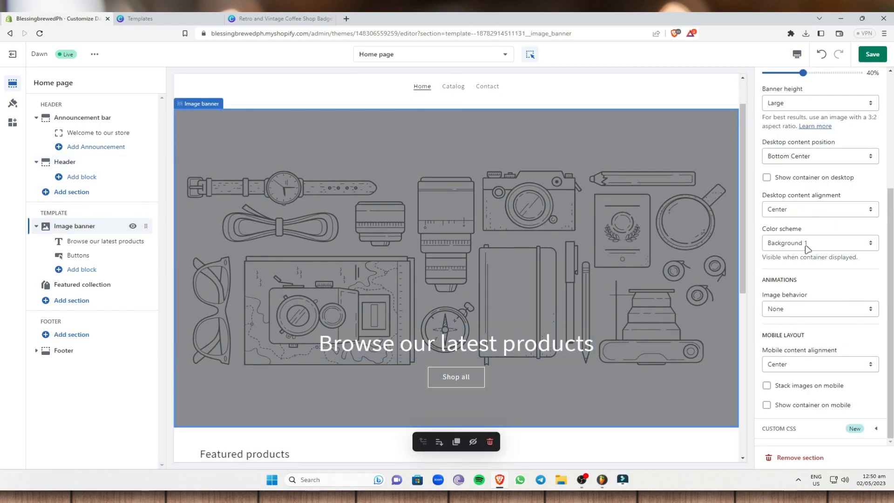
{"action": "scroll", "coordinate": [842, 248], "scroll_direction": "up", "scroll_amount": 4}
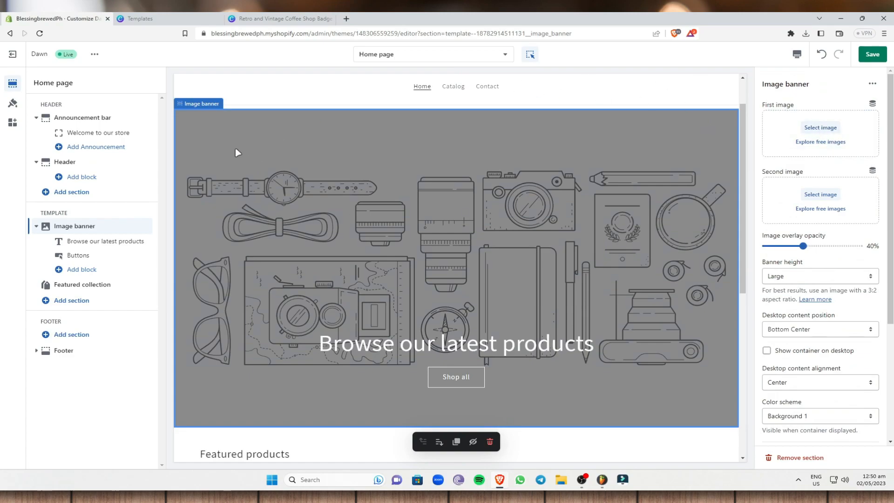
{"action": "left_click", "coordinate": [821, 128]}
{"action": "left_click", "coordinate": [458, 320]}
{"action": "scroll", "coordinate": [51, 126], "scroll_direction": "up", "scroll_amount": 3}
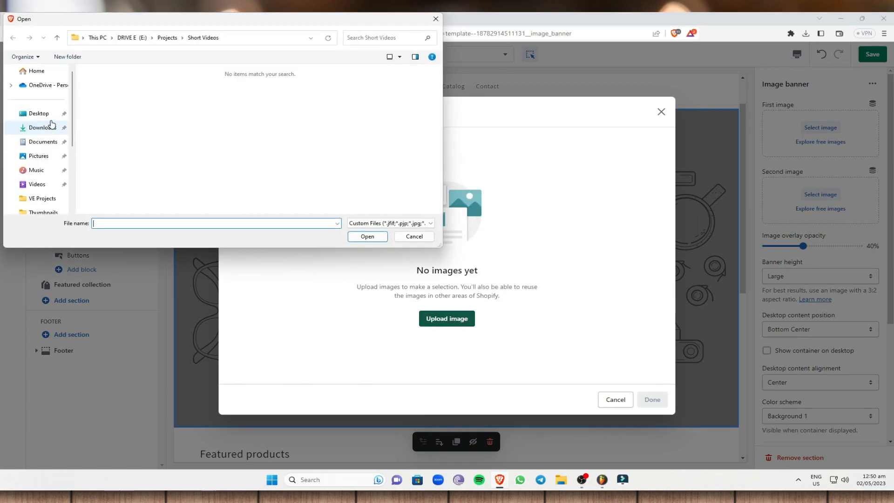
{"action": "left_click", "coordinate": [39, 114]}
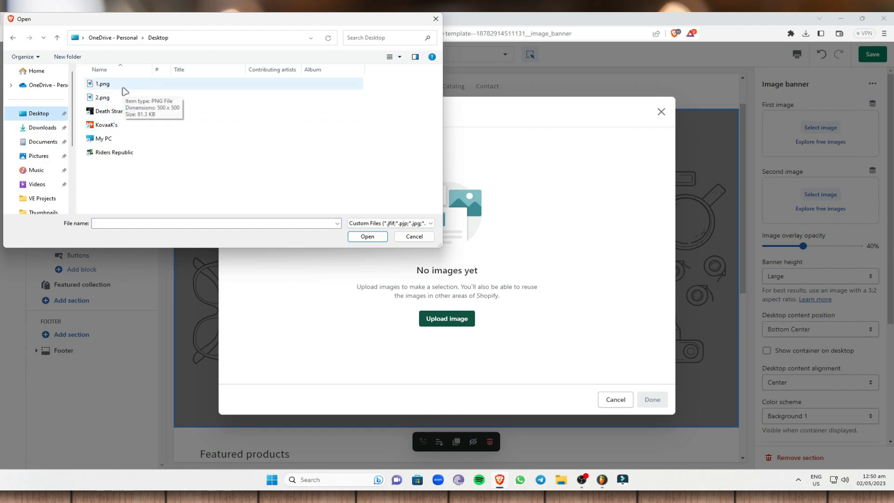
{"action": "left_click", "coordinate": [123, 86]}
{"action": "left_click", "coordinate": [367, 236]}
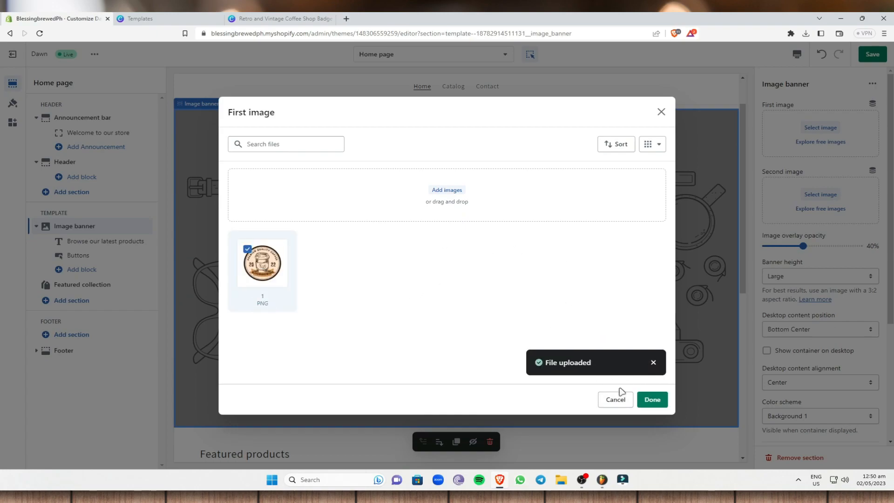
{"action": "left_click", "coordinate": [652, 400]}
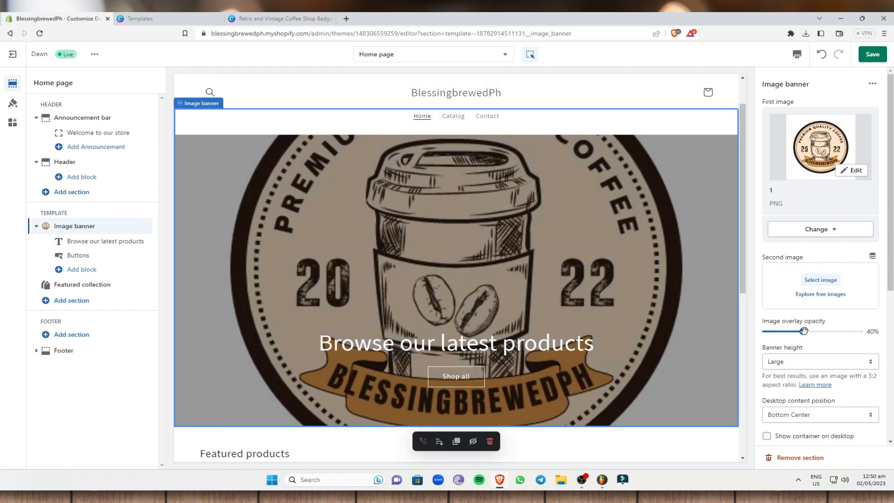
- Set the image banner's overlay opacity to 30% and its banner height to Medium
{"action": "left_click_drag", "start_coordinate": [804, 332], "coordinate": [794, 331]}
{"action": "scroll", "coordinate": [834, 326], "scroll_direction": "down", "scroll_amount": 1}
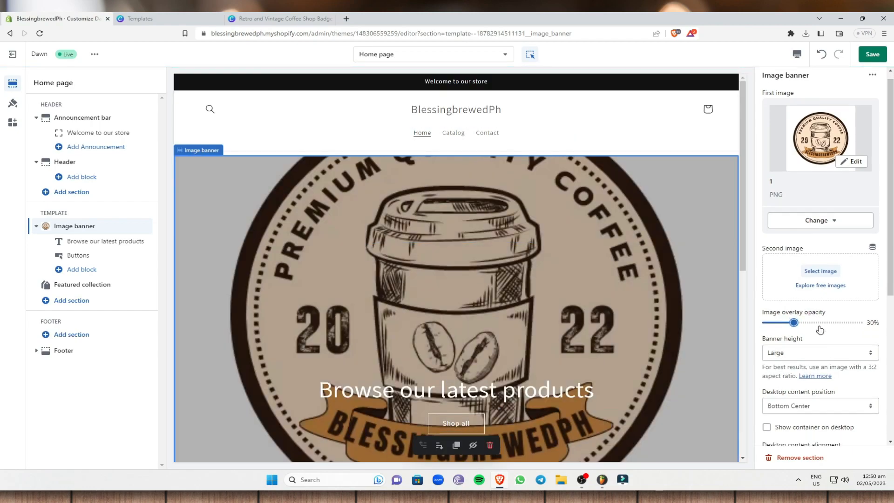
{"action": "left_click", "coordinate": [870, 318]}
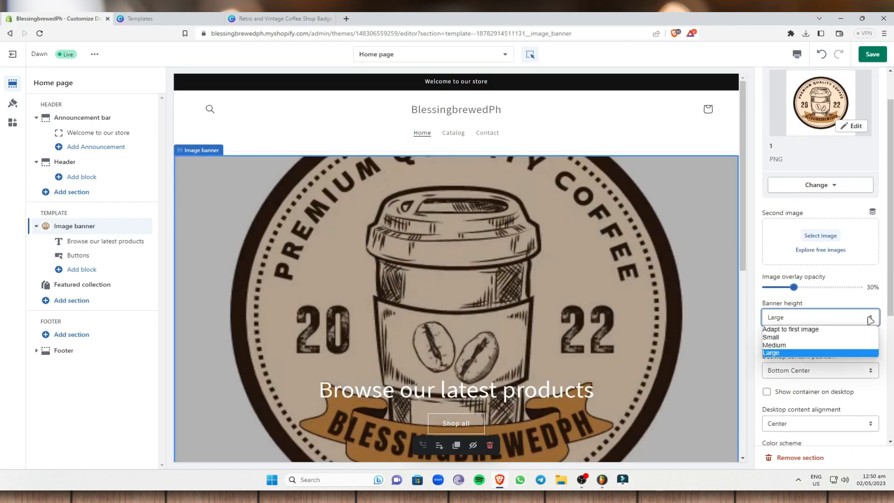
{"action": "left_click", "coordinate": [786, 345]}
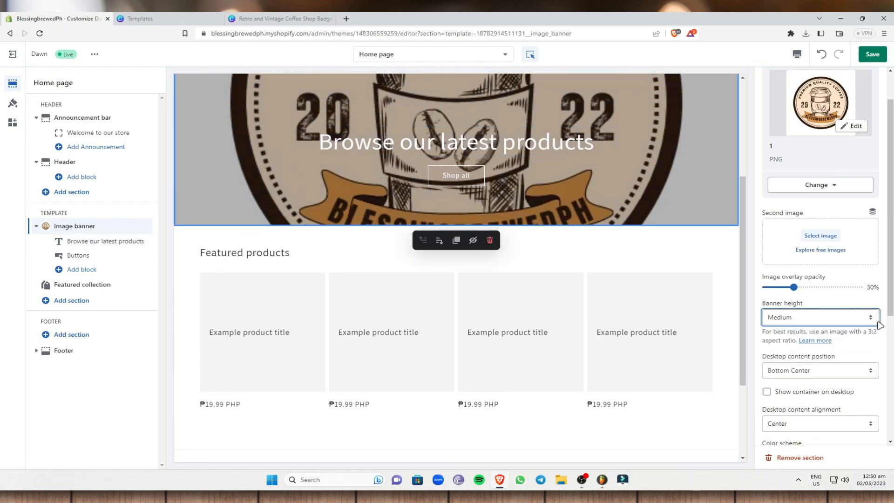
- Review the desktop content position options for the image banner and keep Bottom Center
{"action": "left_click", "coordinate": [871, 371]}
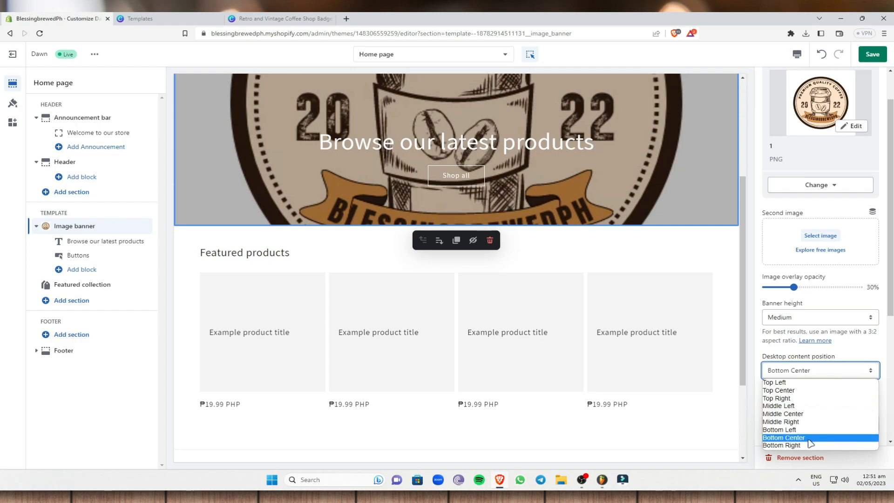
{"action": "left_click", "coordinate": [873, 370]}
{"action": "scroll", "coordinate": [792, 326], "scroll_direction": "down", "scroll_amount": 2}
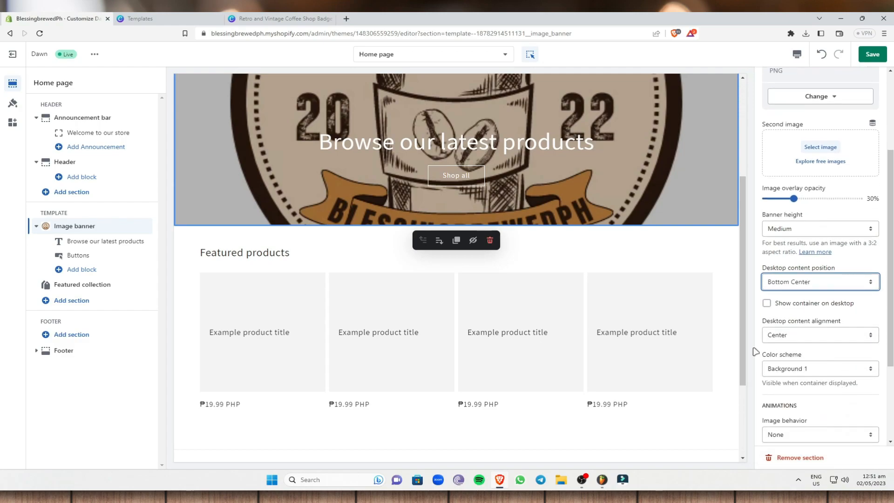
- Try showing the image banner's container on desktop, and turn the container off again
{"action": "left_click", "coordinate": [767, 304]}
{"action": "scroll", "coordinate": [819, 326], "scroll_direction": "up", "scroll_amount": 3}
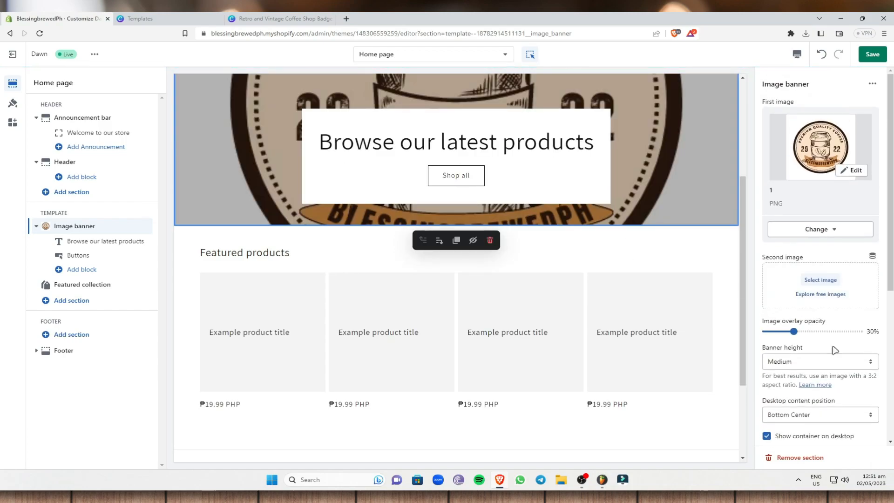
{"action": "scroll", "coordinate": [825, 343], "scroll_direction": "down", "scroll_amount": 4}
{"action": "left_click", "coordinate": [767, 259]}
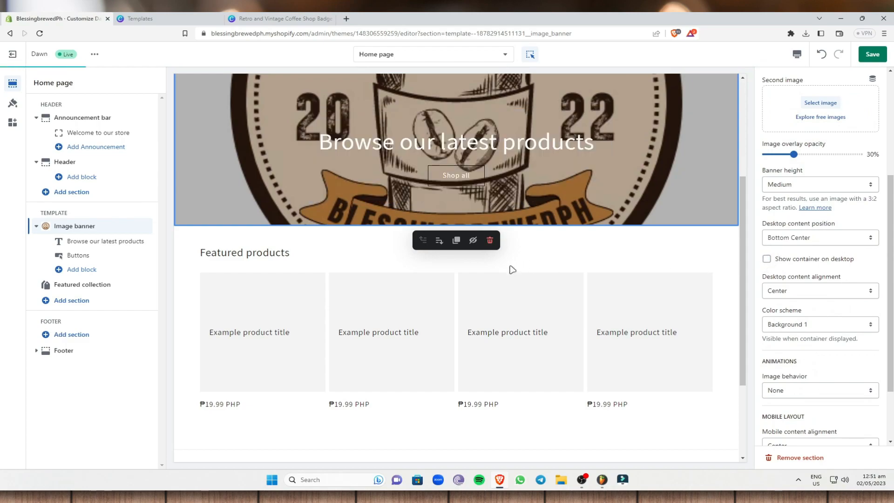
{"action": "scroll", "coordinate": [410, 253], "scroll_direction": "up", "scroll_amount": 3}
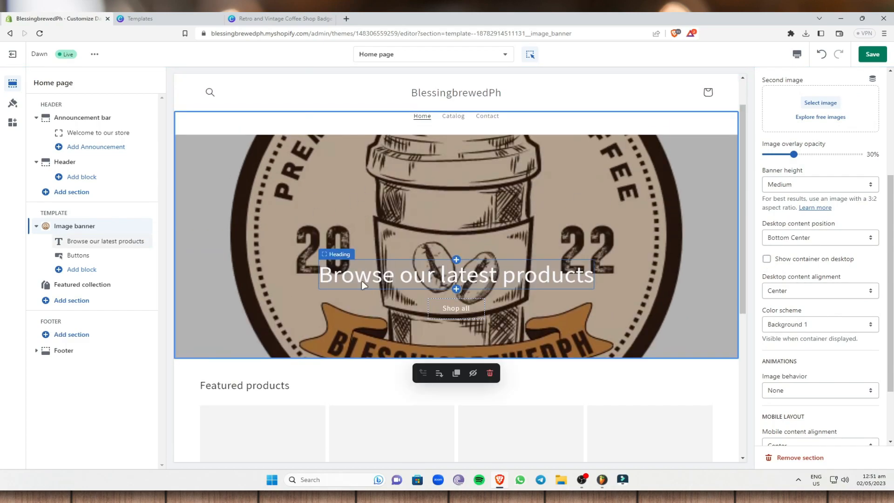
- Set the image banner's image behavior to Ambient movement and keep its mobile content alignment at Center
{"action": "scroll", "coordinate": [840, 300], "scroll_direction": "down", "scroll_amount": 2}
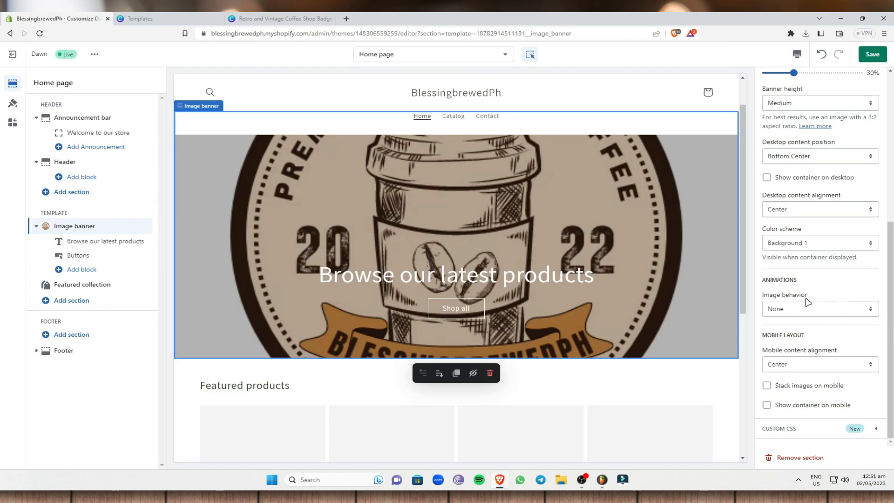
{"action": "left_click", "coordinate": [814, 309]}
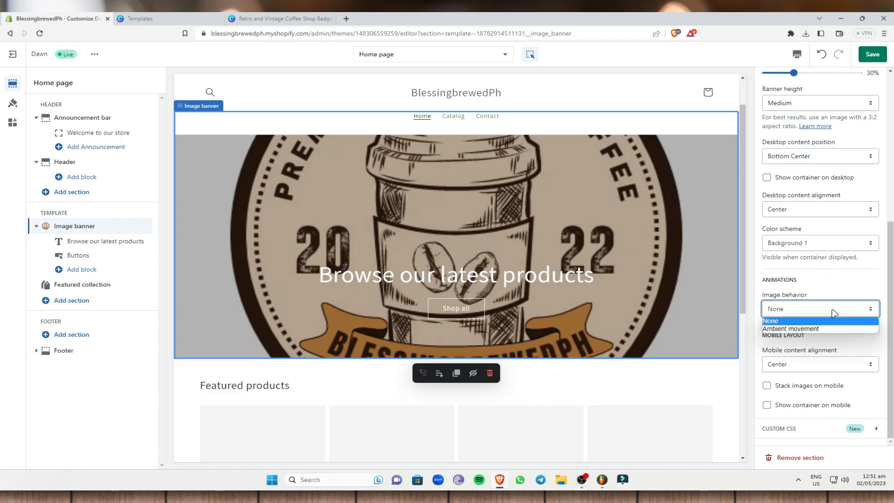
{"action": "left_click", "coordinate": [811, 329]}
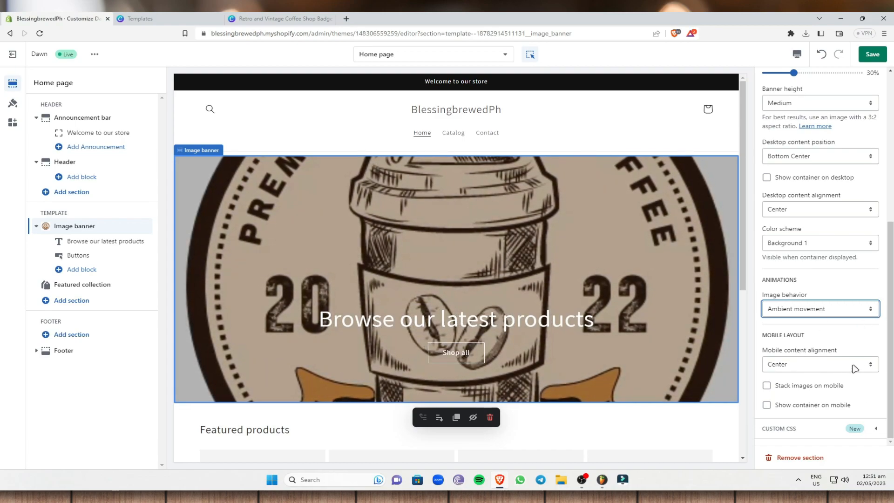
{"action": "left_click", "coordinate": [840, 365]}
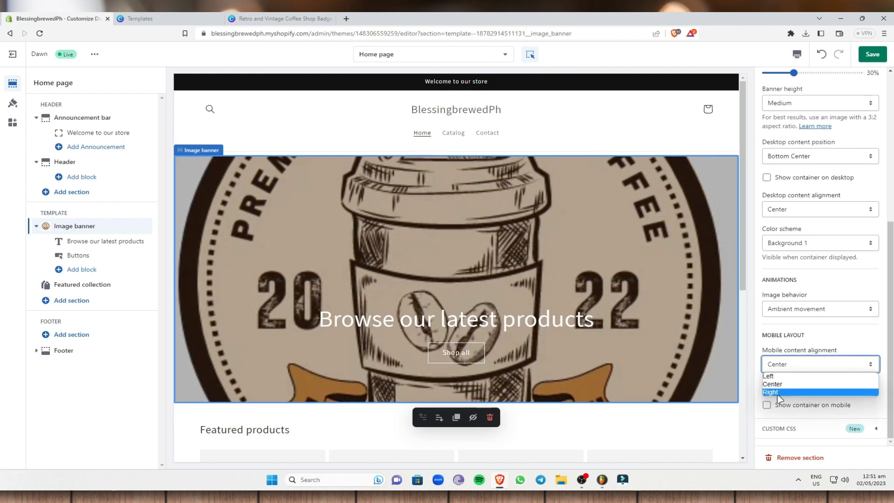
{"action": "left_click", "coordinate": [865, 365]}
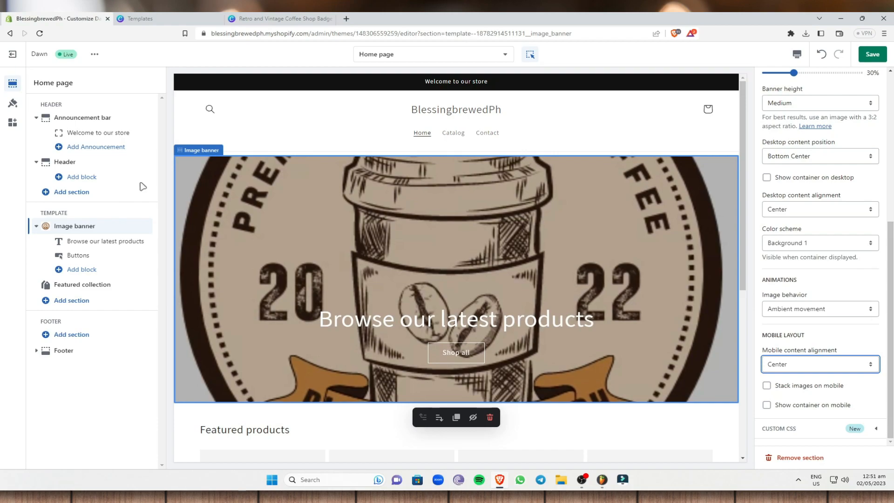
{"action": "left_click", "coordinate": [294, 273]}
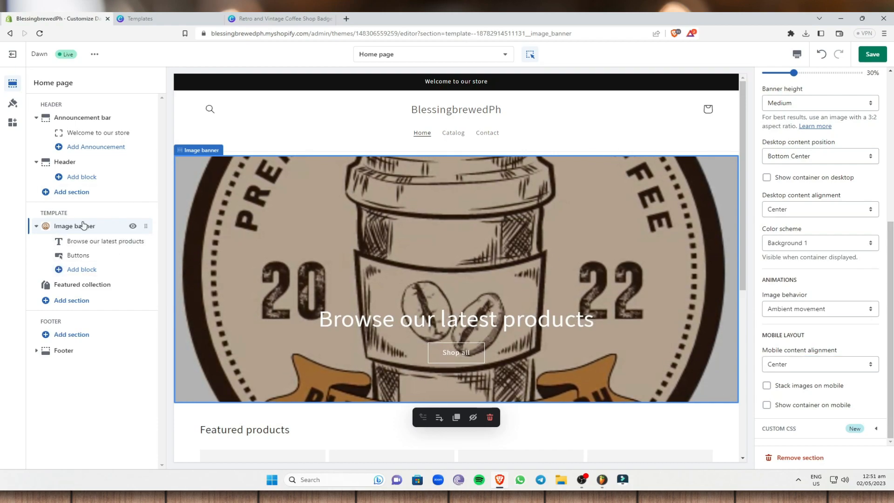
- Change the image banner's heading text to "Buy Now" and keep the heading size Large
{"action": "left_click", "coordinate": [100, 247]}
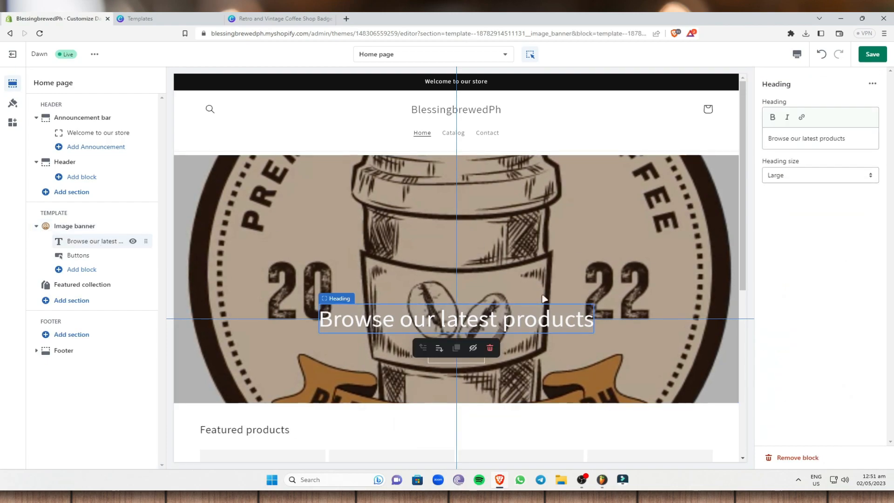
{"action": "left_click_drag", "start_coordinate": [849, 138], "coordinate": [746, 148]}
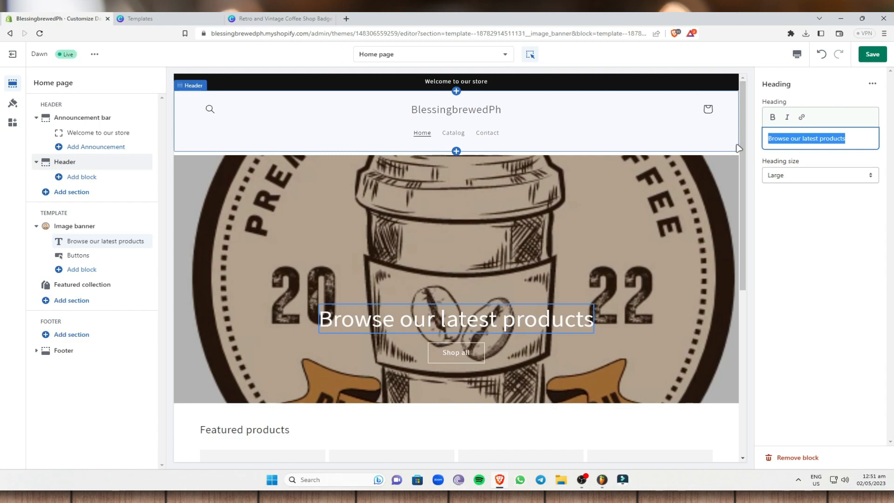
{"action": "type", "text": "Buy Now"}
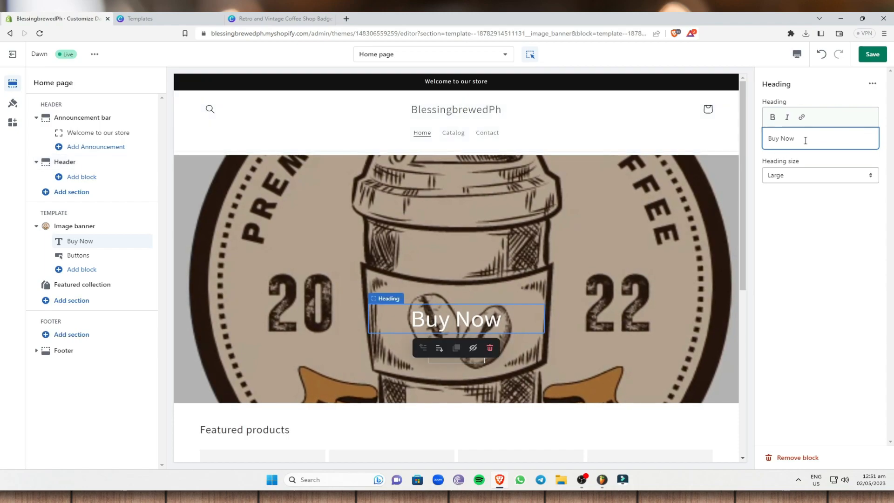
{"action": "left_click", "coordinate": [864, 181]}
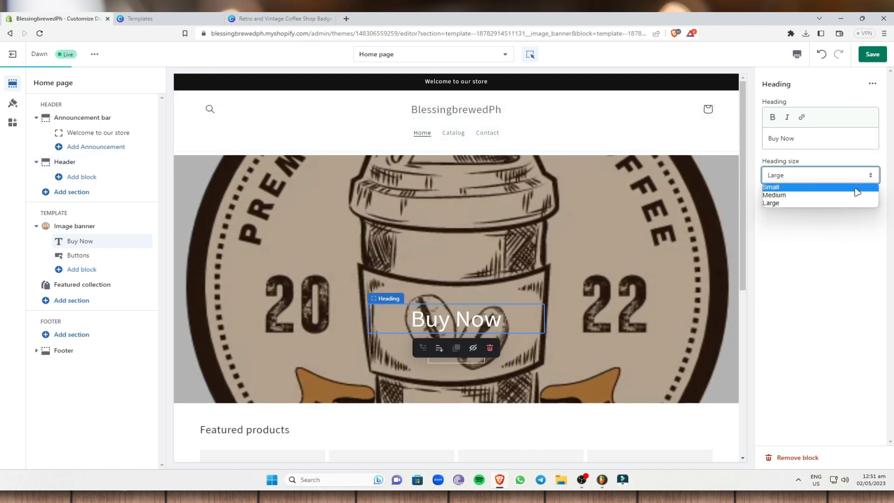
{"action": "left_click", "coordinate": [785, 203]}
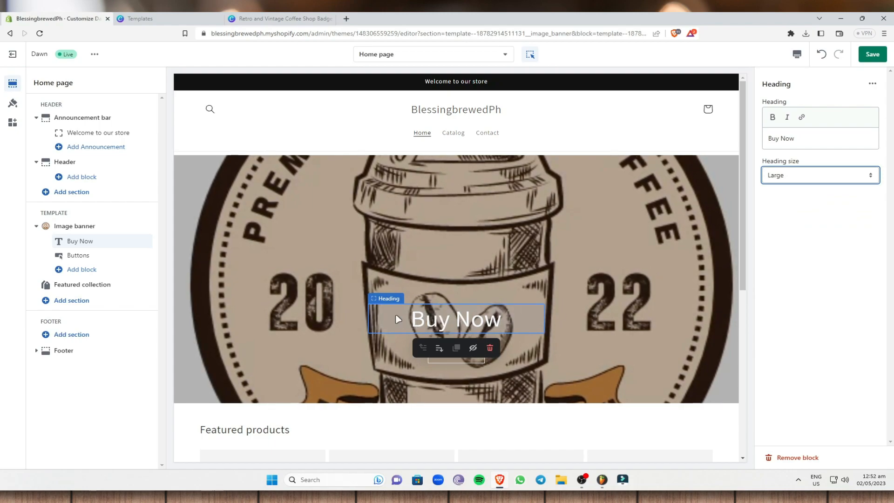
- Review the label and the link destination options of the image banner's first button
{"action": "left_click", "coordinate": [90, 256]}
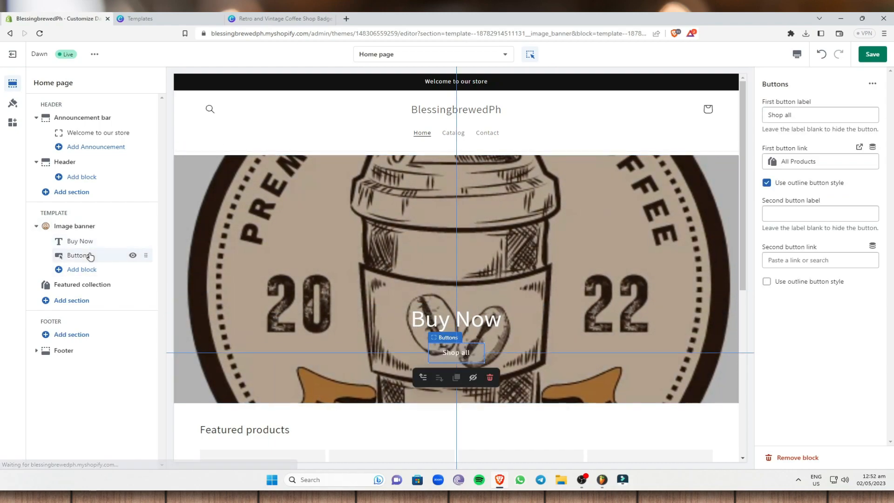
{"action": "left_click", "coordinate": [808, 115]}
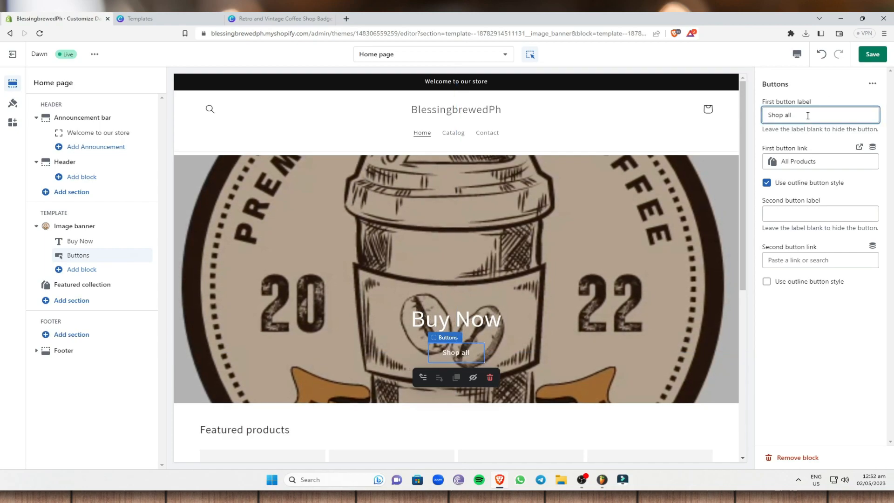
{"action": "left_click", "coordinate": [815, 163]}
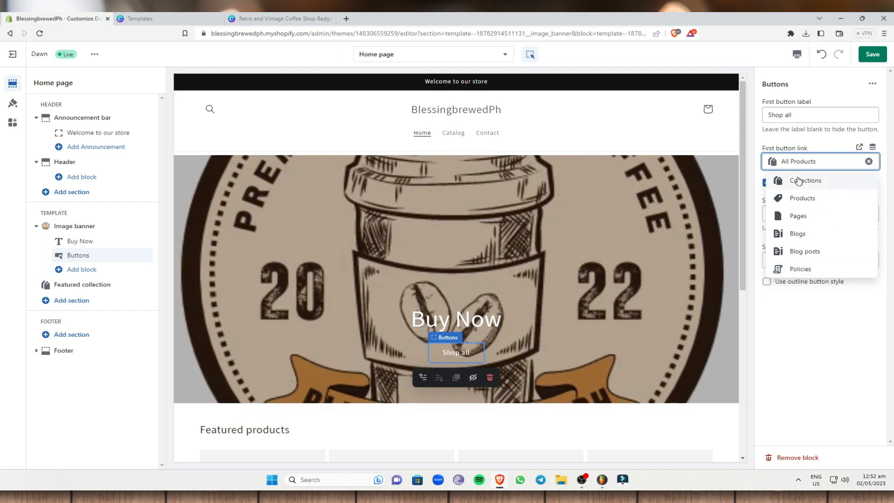
{"action": "left_click", "coordinate": [847, 318]}
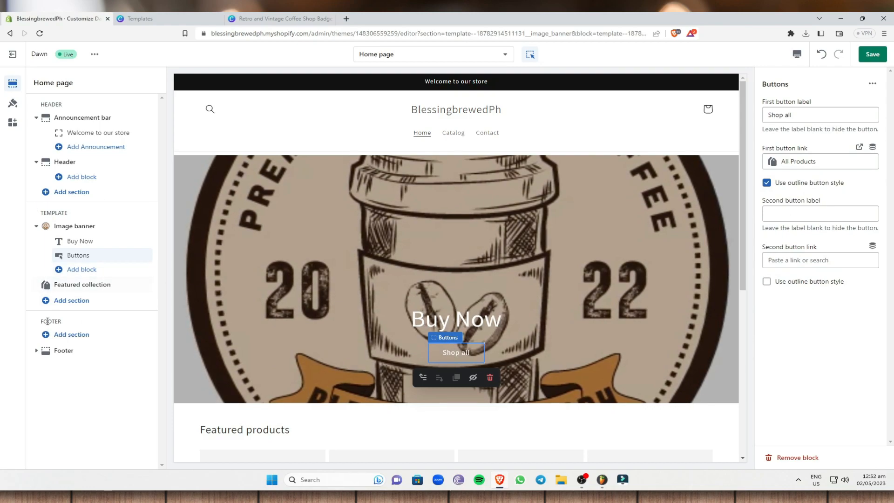
- Change the featured collection's heading to "Products" and keep its heading size Small
{"action": "left_click", "coordinate": [74, 284]}
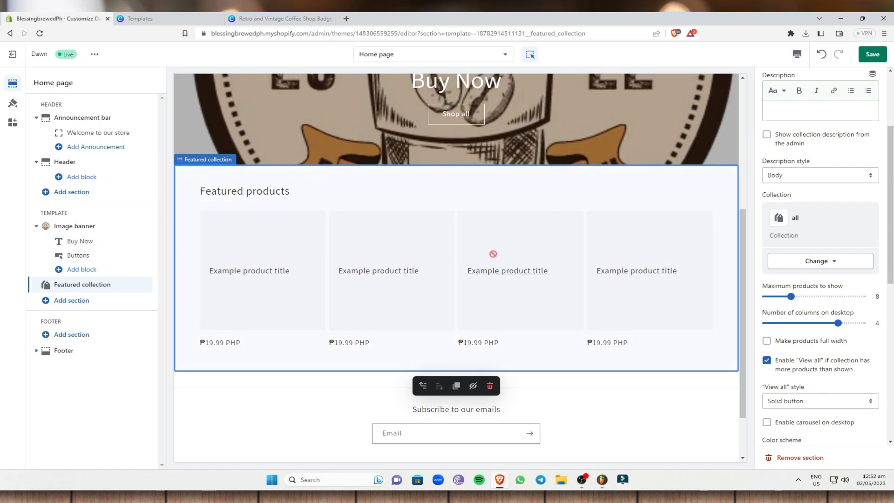
{"action": "scroll", "coordinate": [798, 224], "scroll_direction": "up", "scroll_amount": 3}
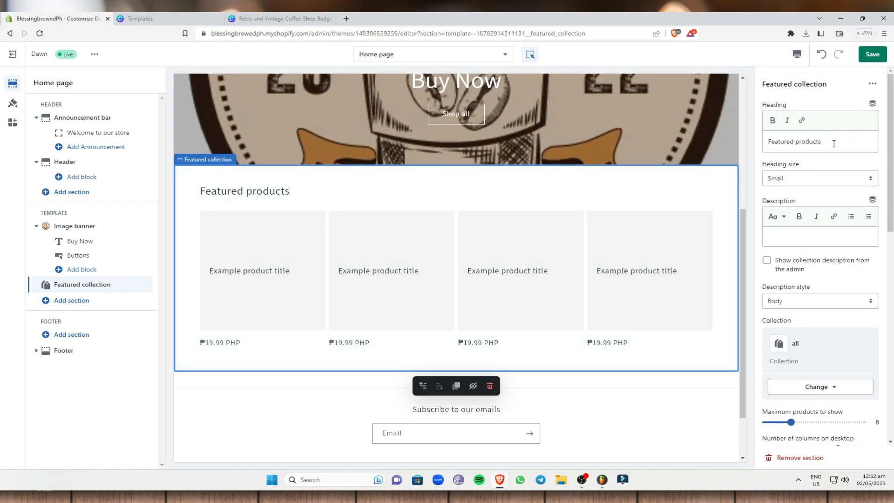
{"action": "left_click_drag", "start_coordinate": [840, 148], "coordinate": [739, 143]}
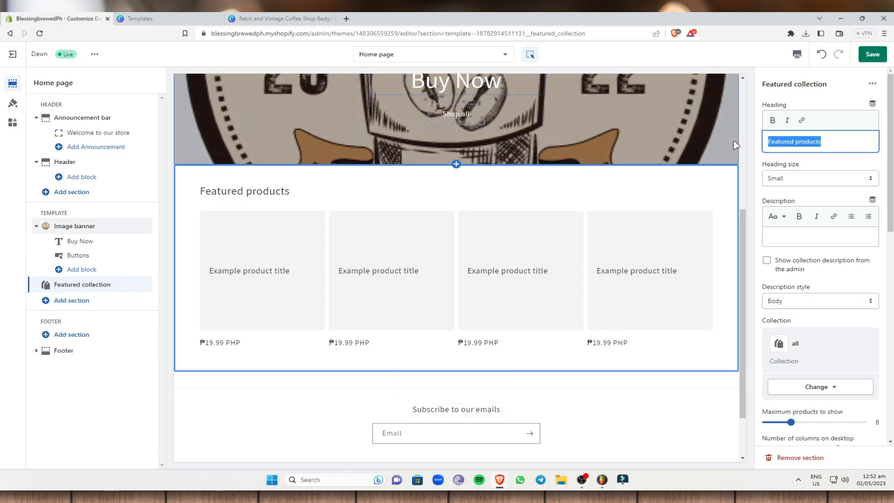
{"action": "type", "text": "Pr"}
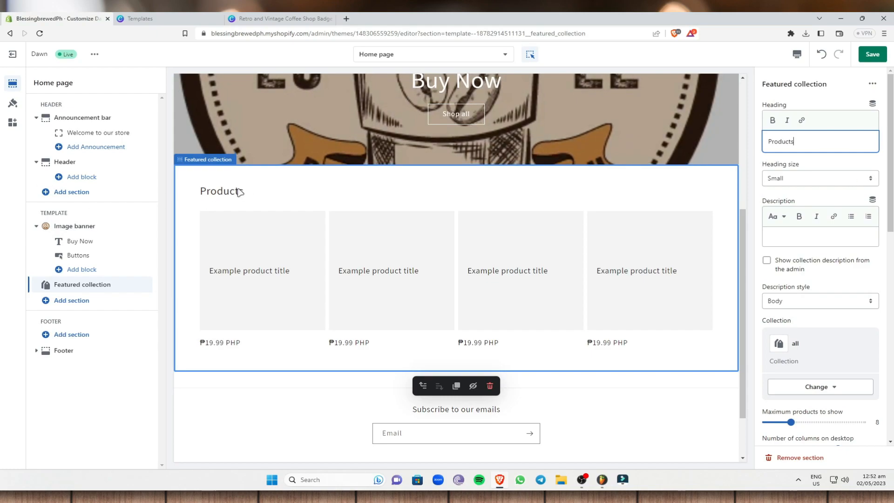
{"action": "left_click", "coordinate": [862, 178]}
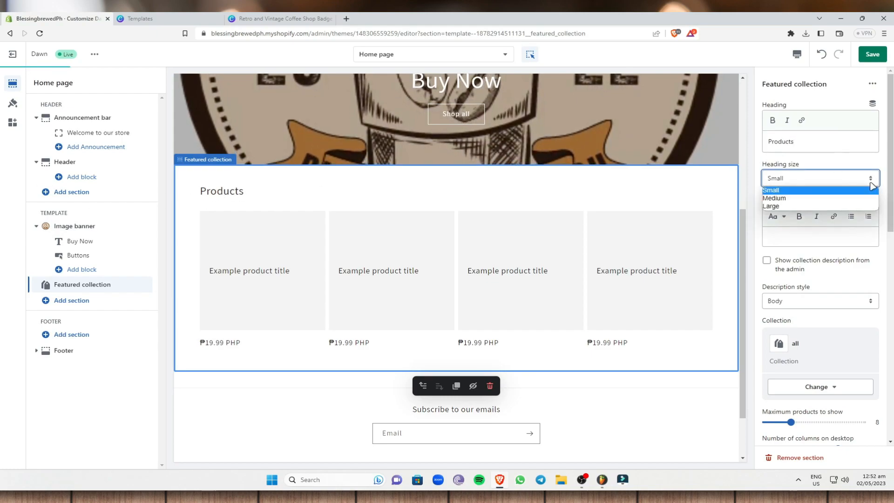
{"action": "left_click", "coordinate": [783, 191]}
- Show the featured collection's description from the admin and set the description style to Uppercase
{"action": "left_click", "coordinate": [777, 233]}
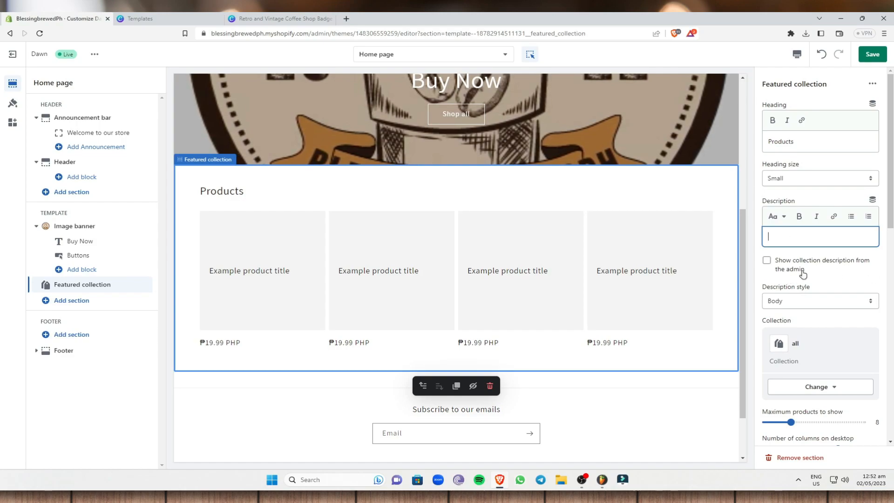
{"action": "left_click", "coordinate": [766, 262]}
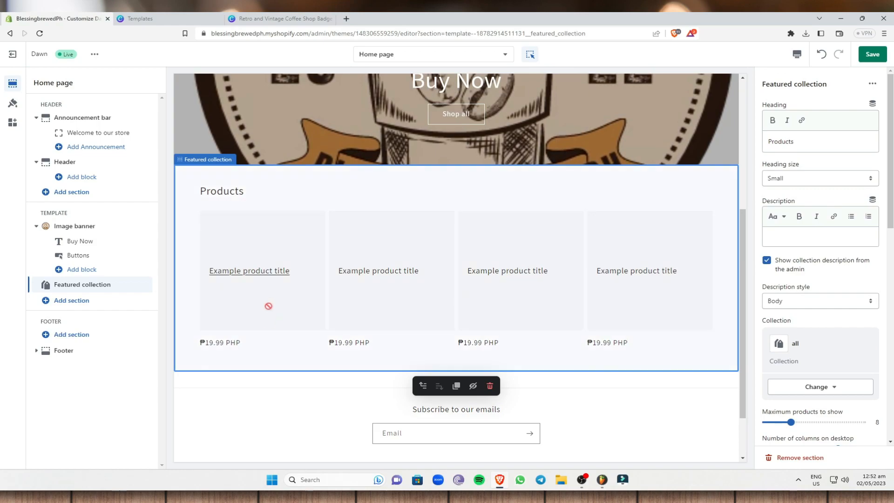
{"action": "scroll", "coordinate": [843, 276], "scroll_direction": "down", "scroll_amount": 1}
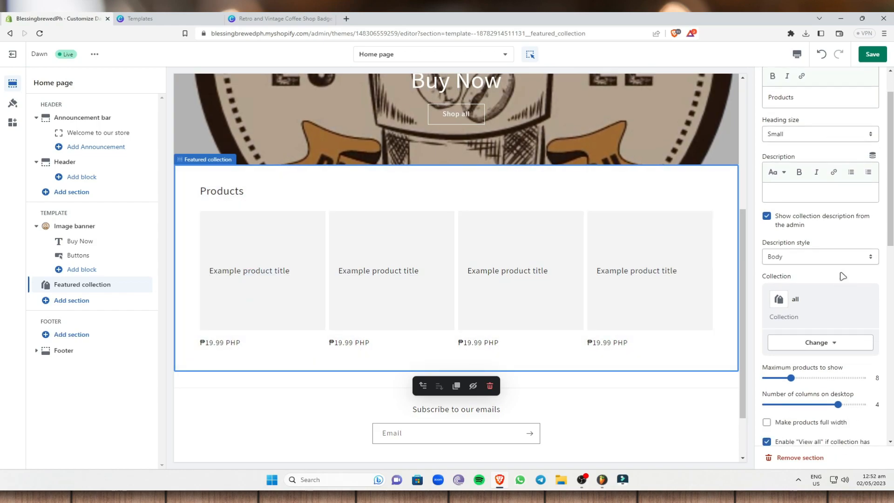
{"action": "left_click", "coordinate": [867, 259]}
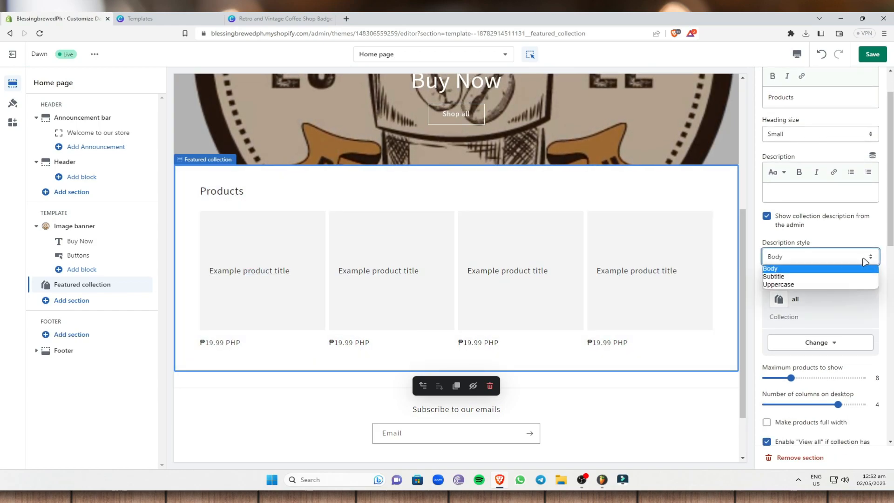
{"action": "left_click", "coordinate": [787, 276]}
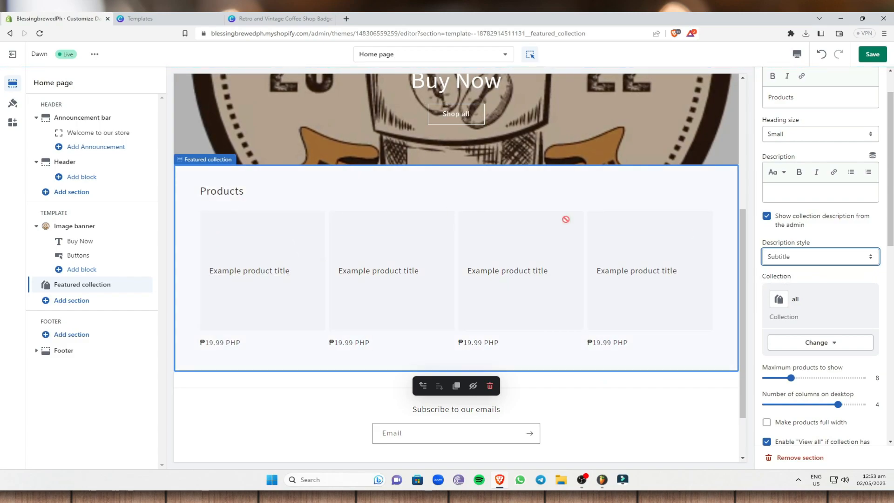
{"action": "left_click", "coordinate": [861, 262]}
{"action": "left_click", "coordinate": [797, 290]}
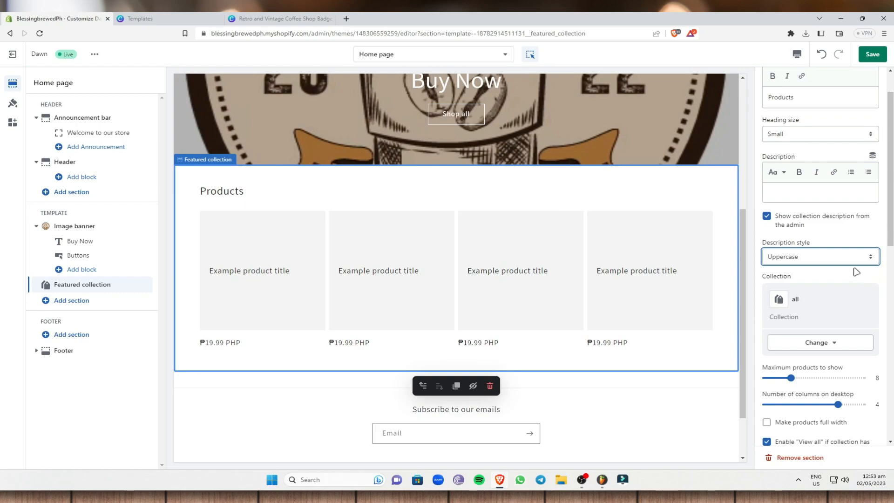
- Check the options for changing or removing the collection assigned to the featured collection section
{"action": "scroll", "coordinate": [872, 322], "scroll_direction": "down", "scroll_amount": 2}
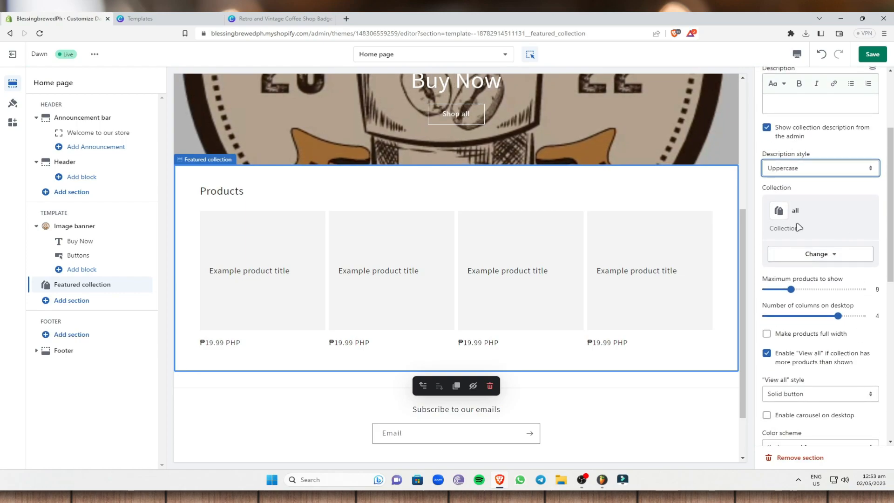
{"action": "left_click", "coordinate": [824, 256]}
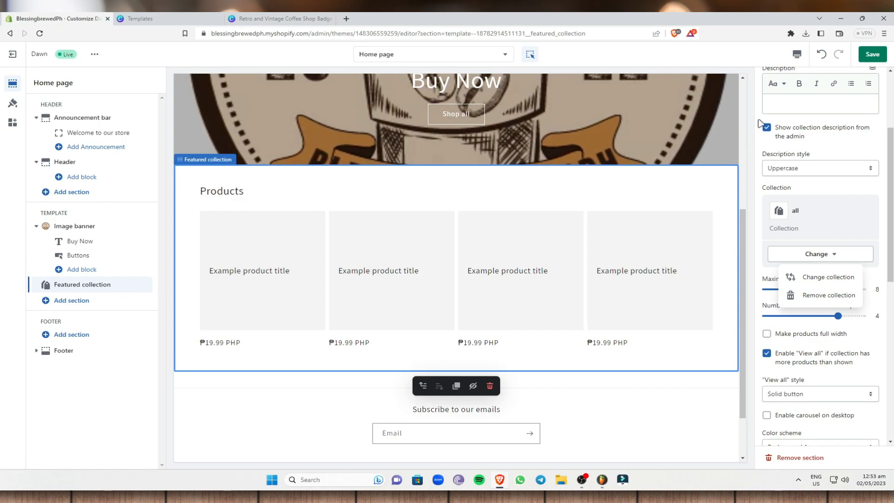
{"action": "left_click", "coordinate": [818, 254]}
- Try Outline button as the featured collection's "View all" style, and set the style to Link
{"action": "scroll", "coordinate": [830, 333], "scroll_direction": "down", "scroll_amount": 2}
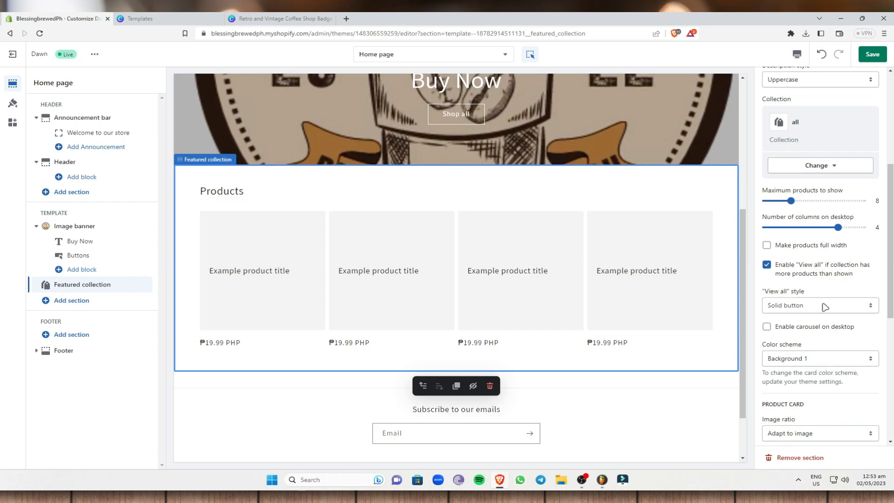
{"action": "left_click", "coordinate": [837, 308]}
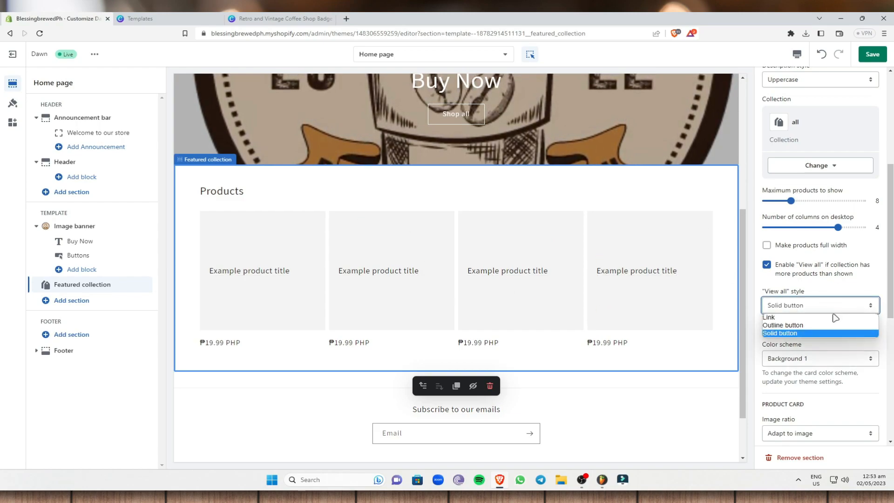
{"action": "left_click", "coordinate": [790, 327]}
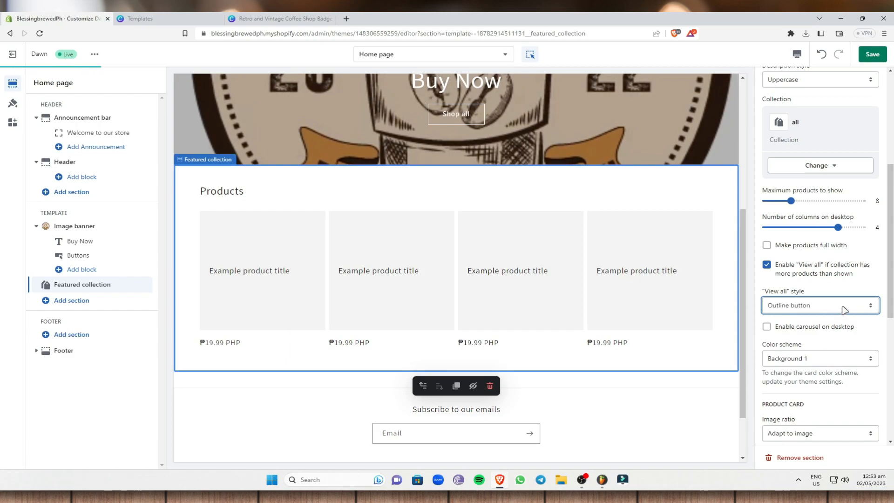
{"action": "left_click", "coordinate": [833, 308]}
{"action": "left_click", "coordinate": [792, 317]}
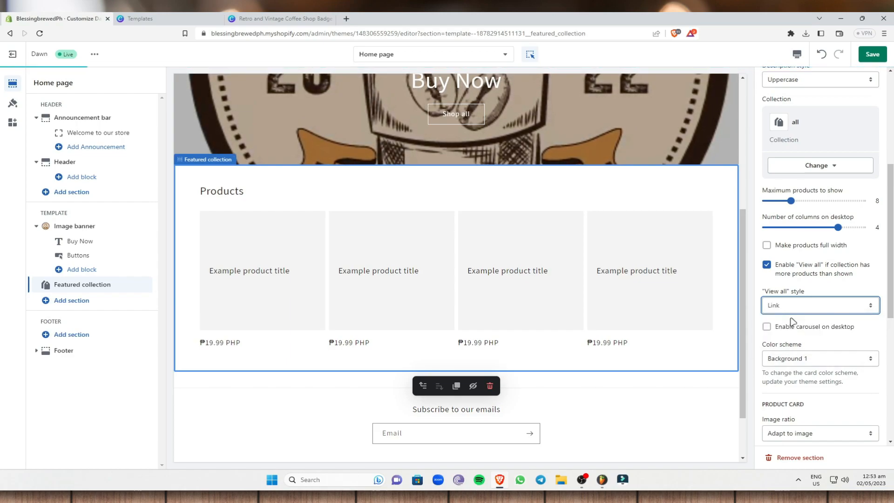
- Set the featured collection's "View all" style to Solid button
{"action": "left_click", "coordinate": [846, 310]}
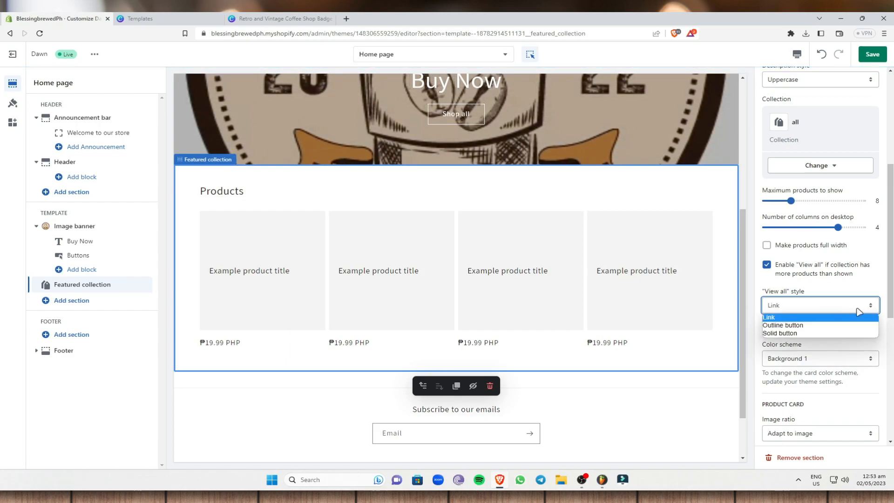
{"action": "left_click", "coordinate": [798, 333]}
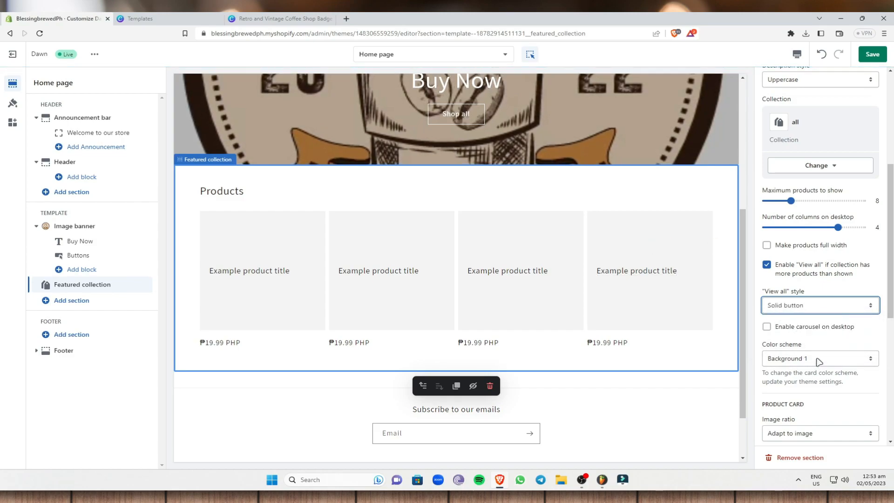
{"action": "scroll", "coordinate": [819, 362], "scroll_direction": "down", "scroll_amount": 1}
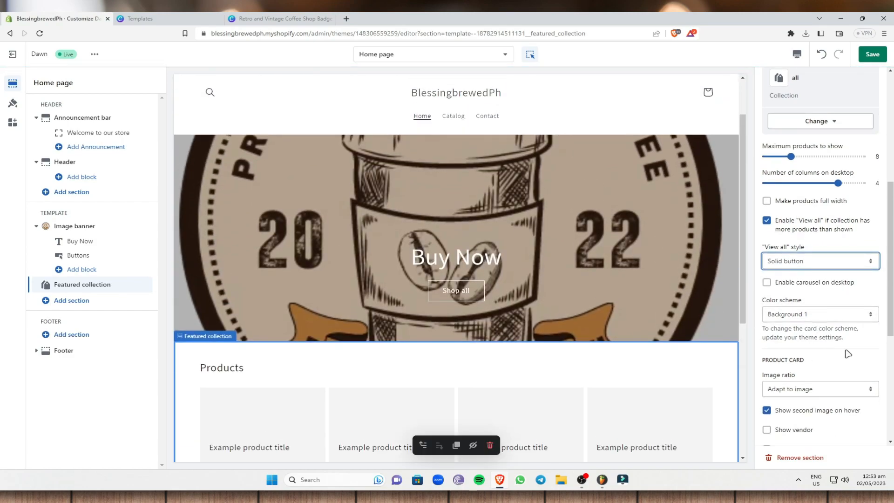
{"action": "scroll", "coordinate": [815, 318], "scroll_direction": "down", "scroll_amount": 2}
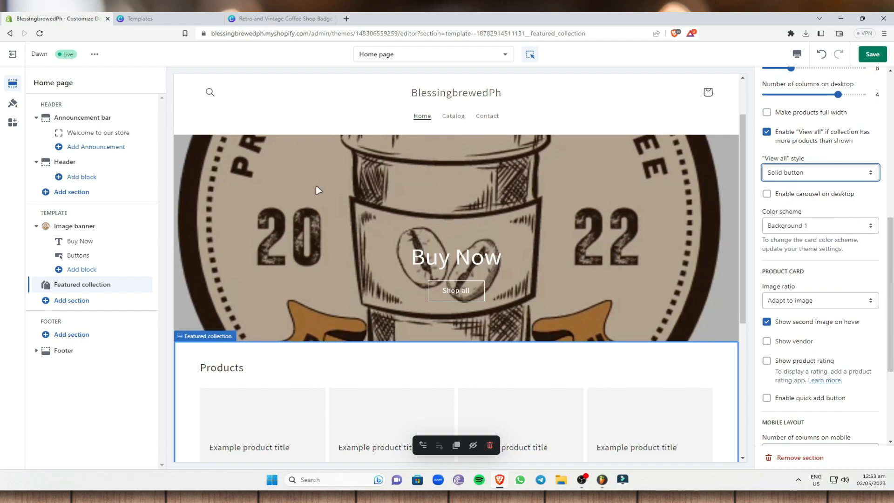
{"action": "scroll", "coordinate": [261, 328], "scroll_direction": "down", "scroll_amount": 2}
{"action": "scroll", "coordinate": [261, 328], "scroll_direction": "down", "scroll_amount": 1}
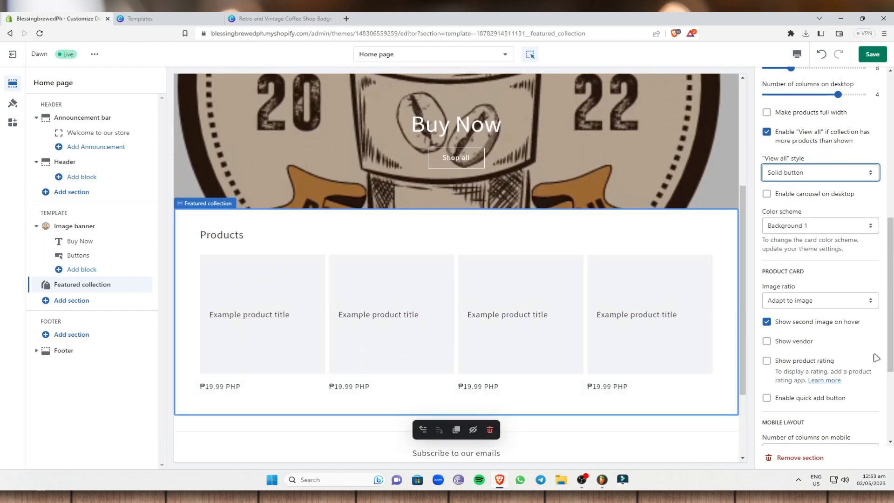
- Try the Background 2 and Accent 2 color schemes on the featured collection, and return it to Background 1
{"action": "left_click", "coordinate": [850, 226]}
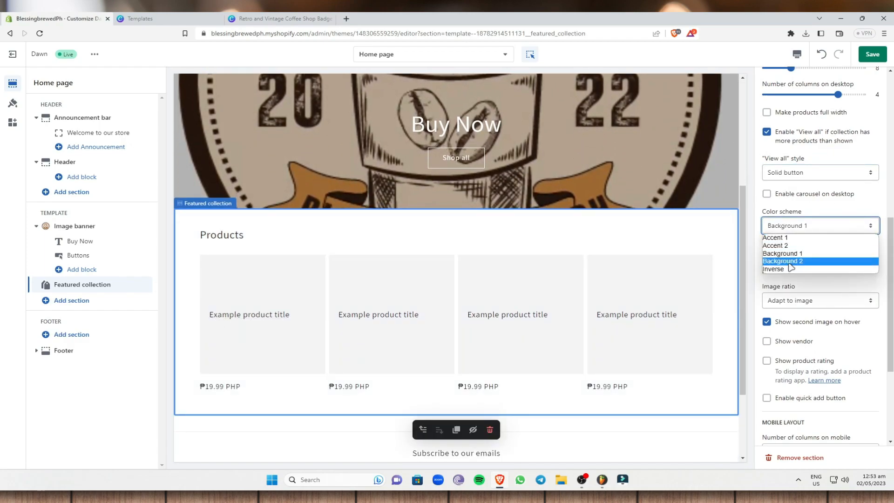
{"action": "left_click", "coordinate": [790, 263]}
{"action": "left_click", "coordinate": [805, 231]}
{"action": "left_click", "coordinate": [791, 242]}
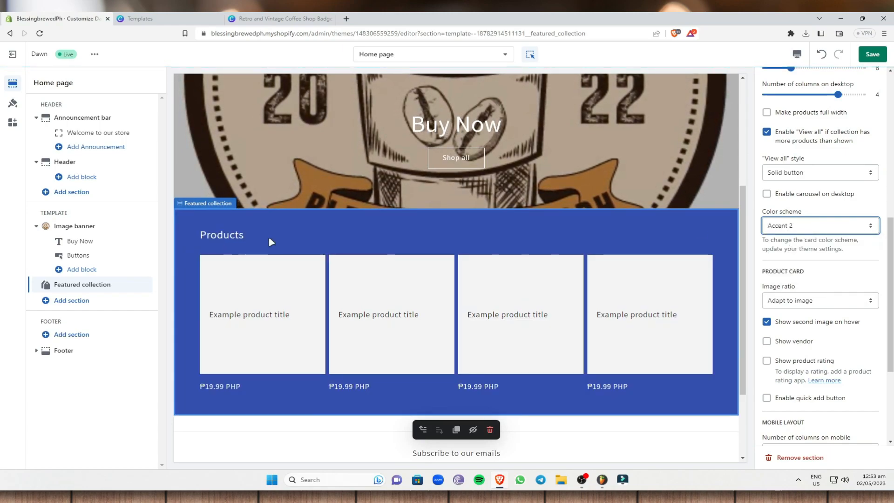
{"action": "left_click", "coordinate": [820, 227]}
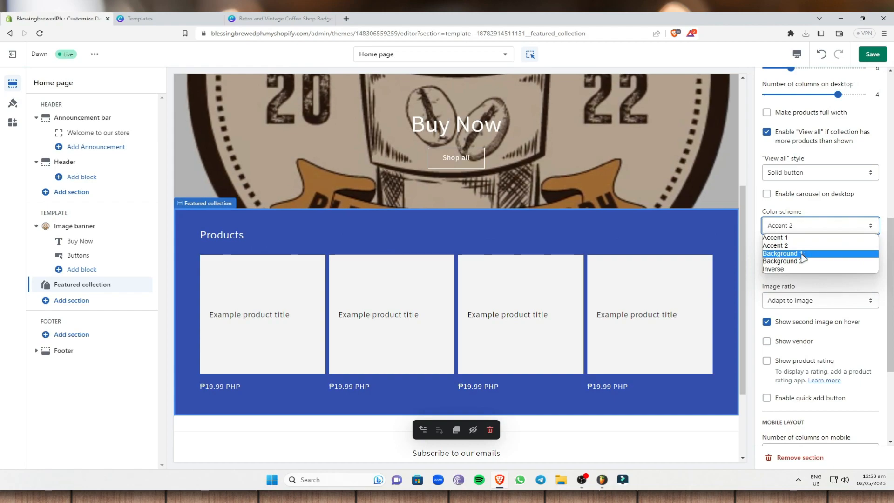
{"action": "left_click", "coordinate": [787, 253]}
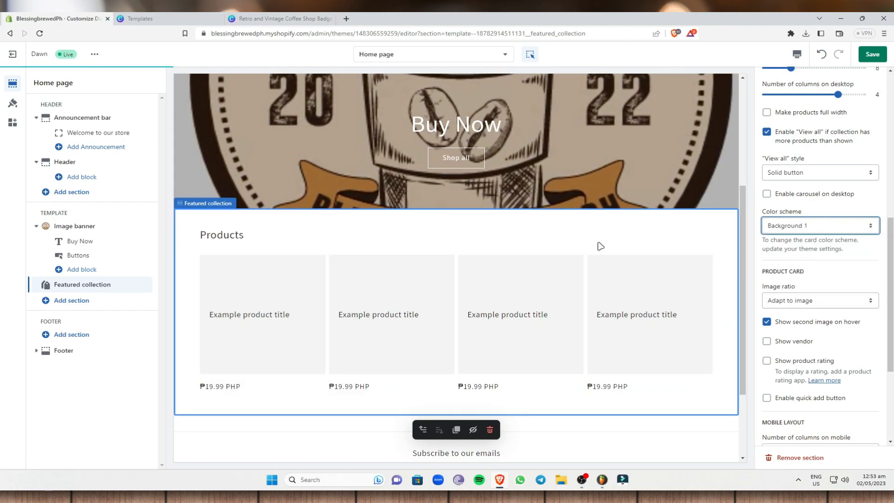
{"action": "scroll", "coordinate": [456, 303], "scroll_direction": "up", "scroll_amount": 4}
{"action": "scroll", "coordinate": [456, 303], "scroll_direction": "down", "scroll_amount": 6}
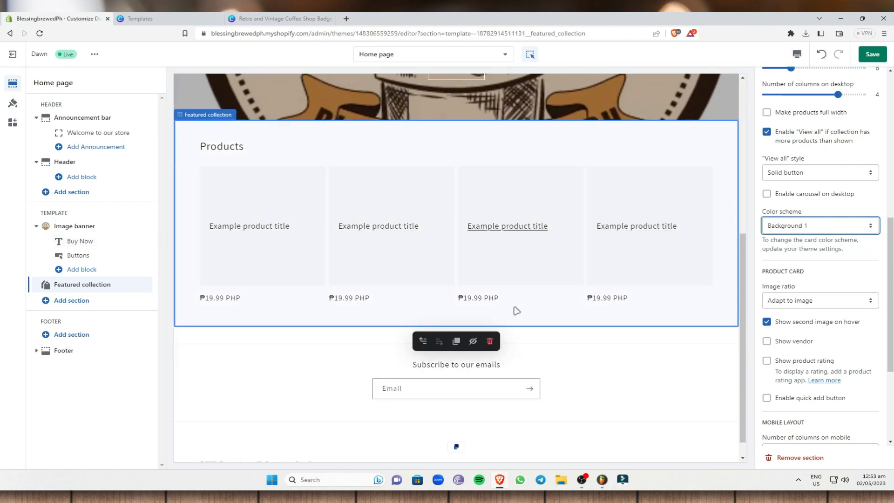
- Review the featured collection's remaining settings and the full list of theme sections that can be added to the template
{"action": "scroll", "coordinate": [484, 368], "scroll_direction": "down", "scroll_amount": 1}
{"action": "scroll", "coordinate": [828, 322], "scroll_direction": "down", "scroll_amount": 2}
{"action": "scroll", "coordinate": [834, 318], "scroll_direction": "down", "scroll_amount": 1}
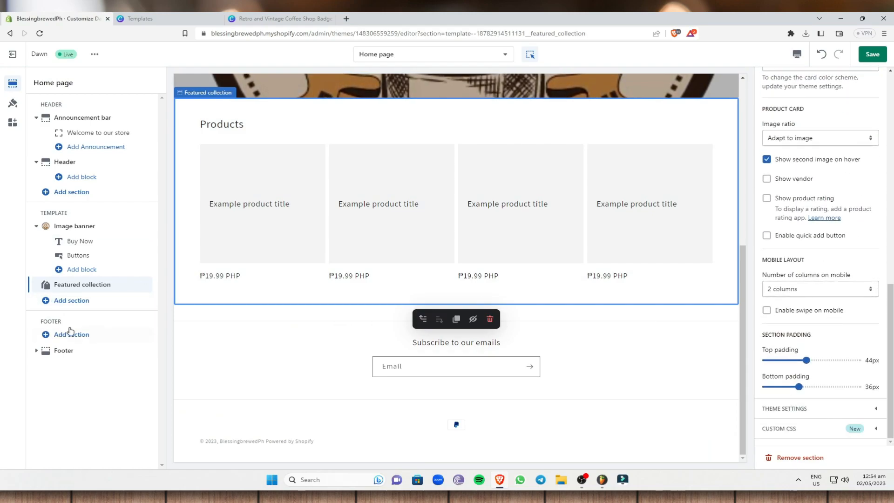
{"action": "left_click", "coordinate": [73, 300]}
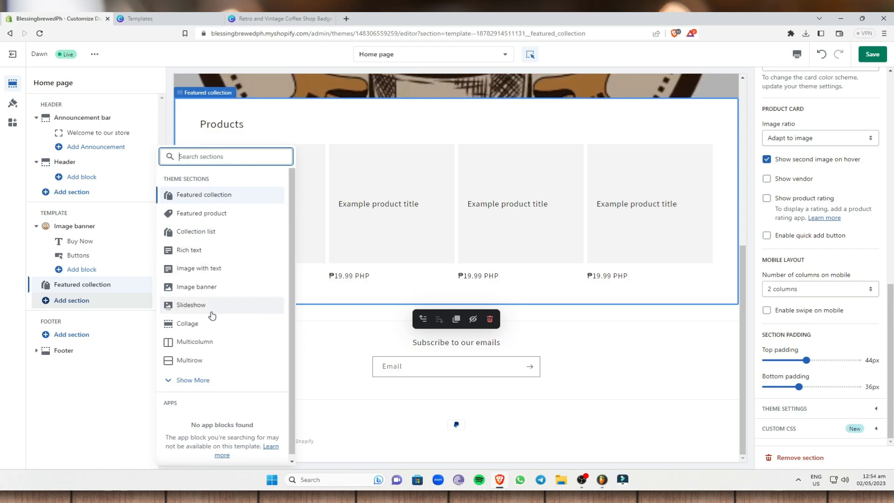
{"action": "left_click", "coordinate": [193, 379]}
{"action": "scroll", "coordinate": [236, 294], "scroll_direction": "down", "scroll_amount": 3}
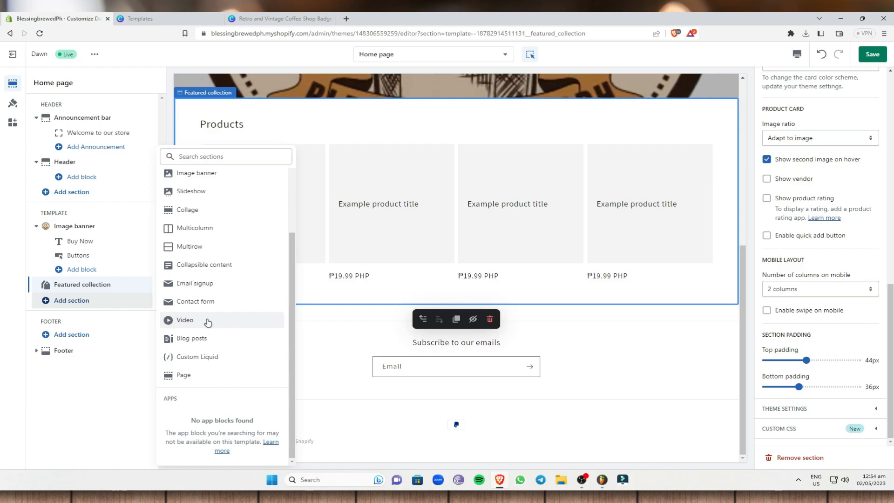
{"action": "left_click", "coordinate": [93, 422]}
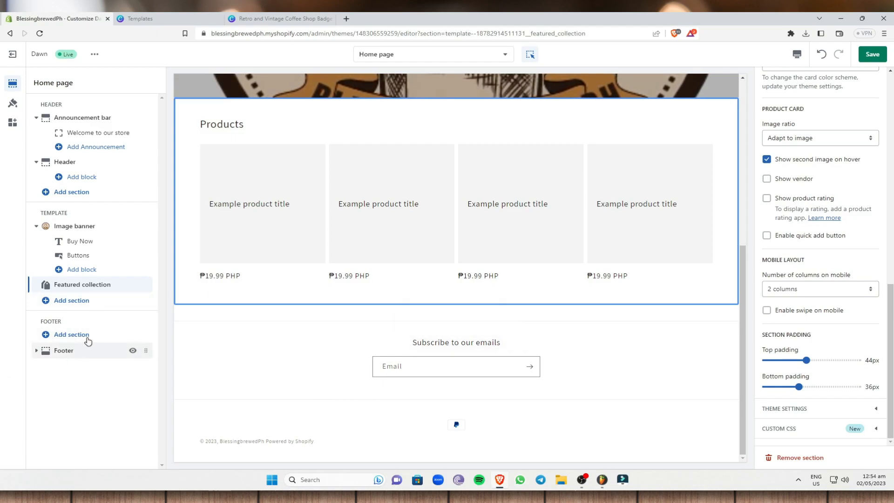
- Open the footer section's settings and check its color scheme options
{"action": "left_click", "coordinate": [78, 353]}
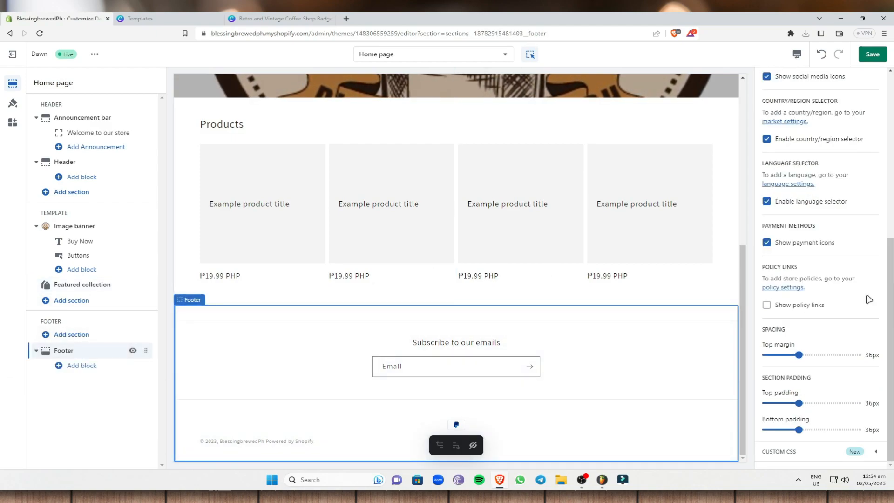
{"action": "scroll", "coordinate": [843, 301], "scroll_direction": "up", "scroll_amount": 3}
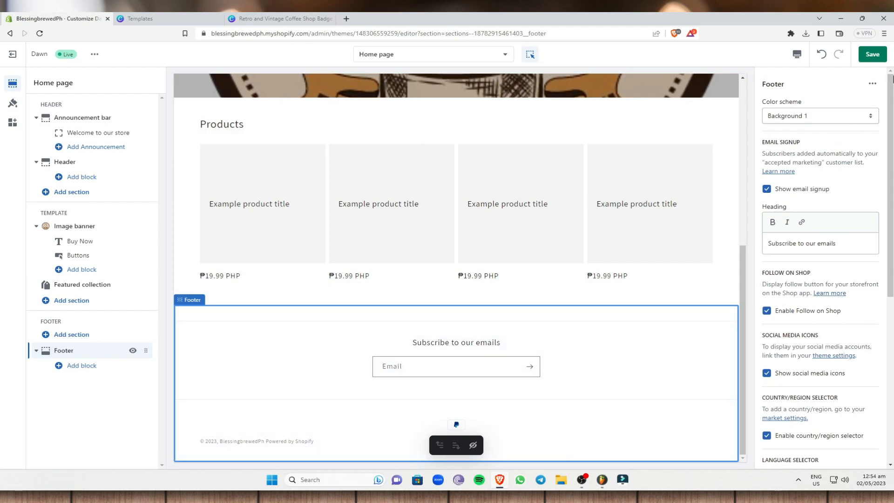
{"action": "left_click", "coordinate": [866, 119]}
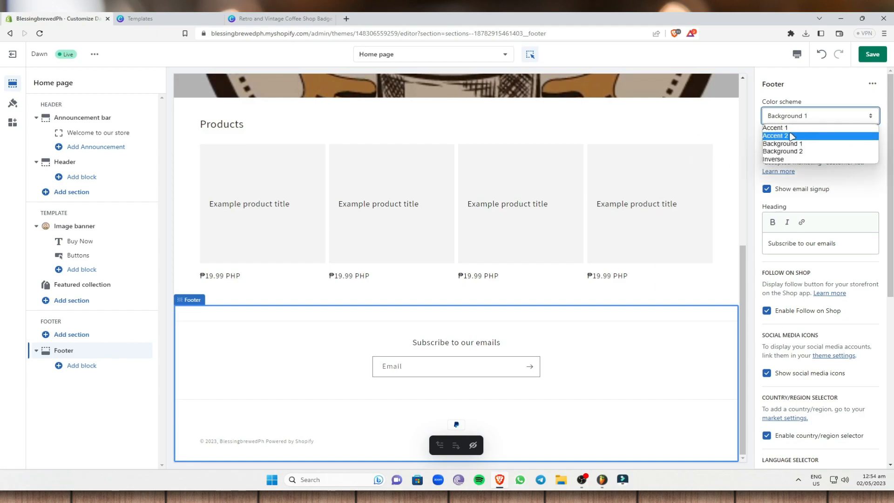
{"action": "left_click", "coordinate": [773, 57]}
{"action": "left_click", "coordinate": [773, 58]}
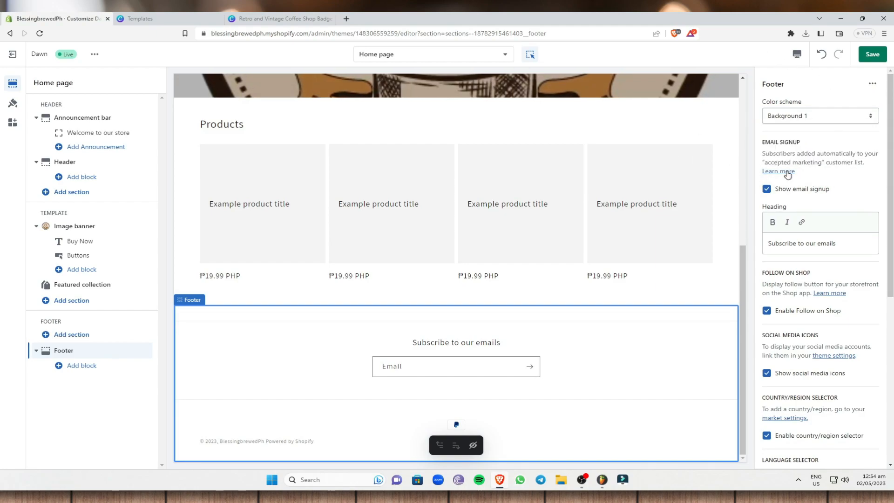
- Try hiding the footer's email signup, show it again, and check its heading text and email field
{"action": "left_click", "coordinate": [767, 189]}
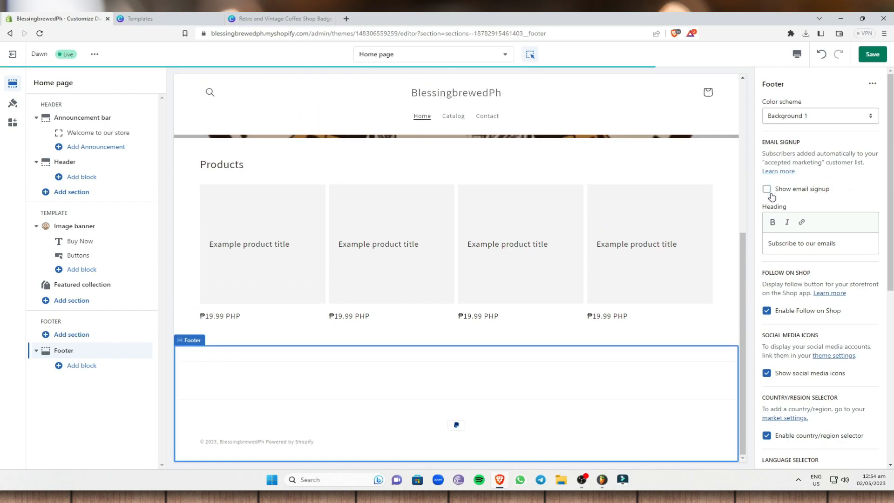
{"action": "left_click", "coordinate": [767, 189]}
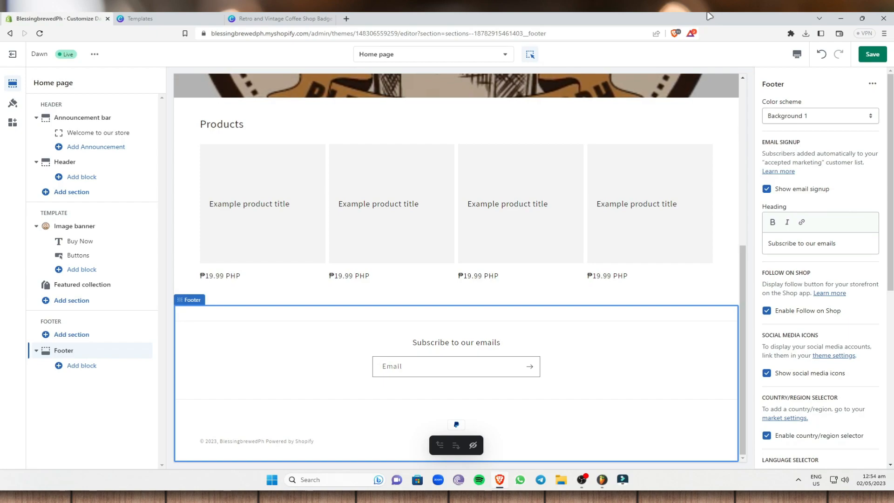
{"action": "left_click", "coordinate": [851, 246]}
{"action": "left_click_drag", "start_coordinate": [853, 245], "coordinate": [792, 245]}
{"action": "left_click", "coordinate": [848, 245]}
{"action": "scroll", "coordinate": [851, 251], "scroll_direction": "down", "scroll_amount": 2}
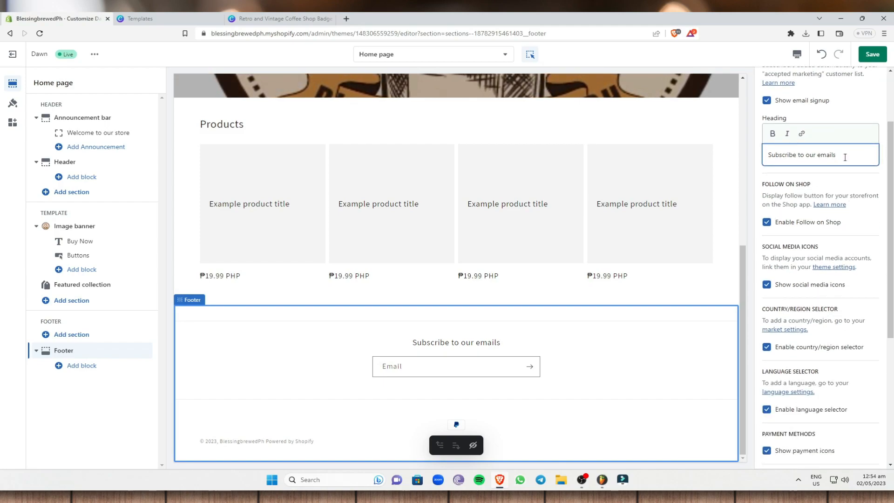
{"action": "left_click", "coordinate": [424, 368]}
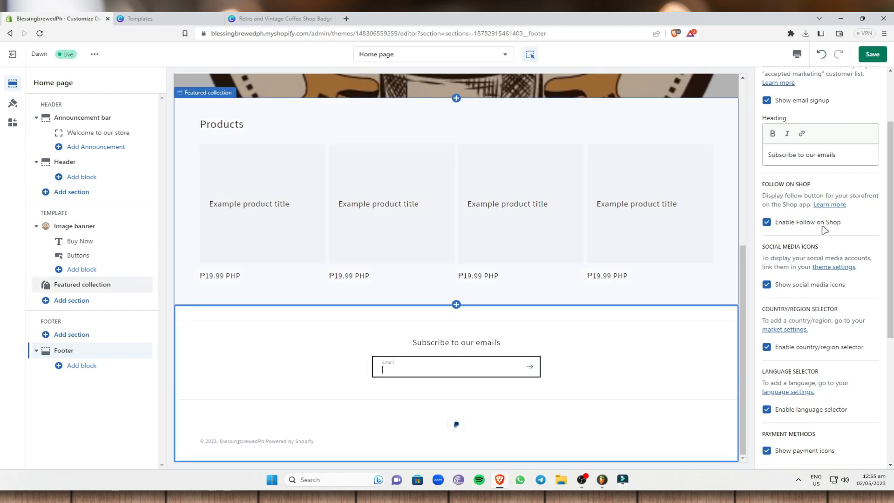
- Go through the remaining footer settings and enable the policy links
{"action": "scroll", "coordinate": [829, 235], "scroll_direction": "down", "scroll_amount": 1}
{"action": "scroll", "coordinate": [829, 235], "scroll_direction": "down", "scroll_amount": 5}
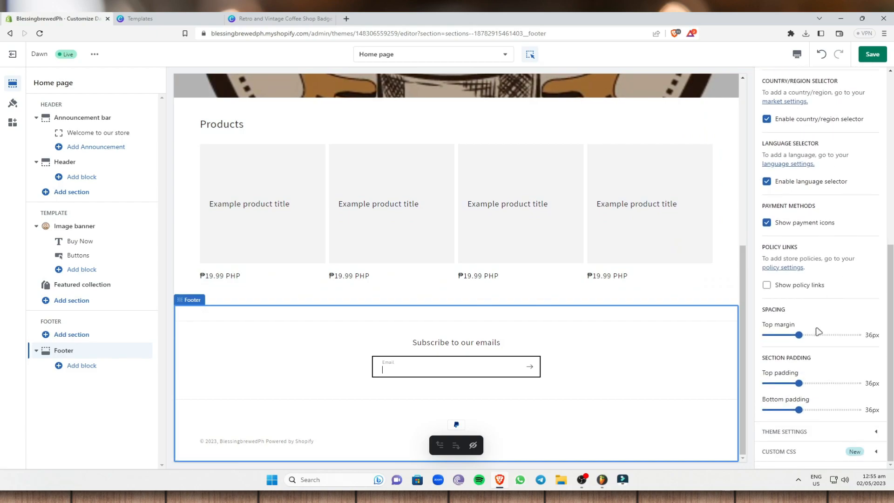
{"action": "scroll", "coordinate": [839, 193], "scroll_direction": "up", "scroll_amount": 2}
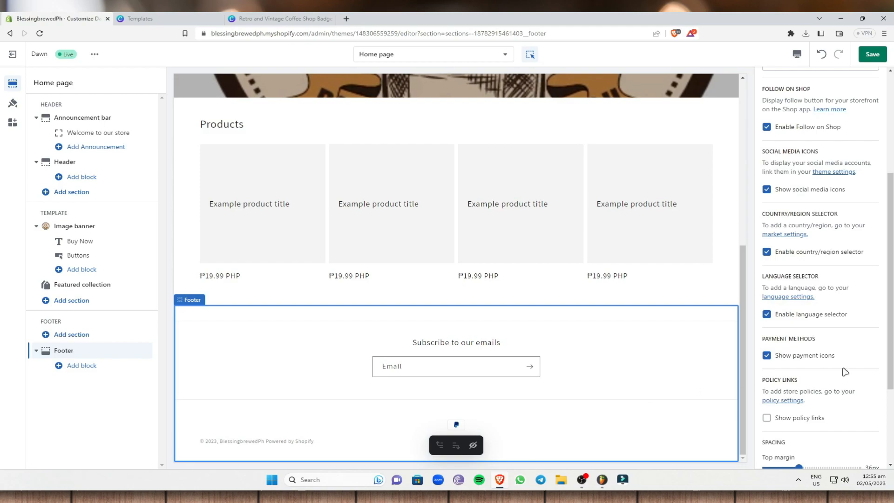
{"action": "scroll", "coordinate": [792, 435], "scroll_direction": "down", "scroll_amount": 1}
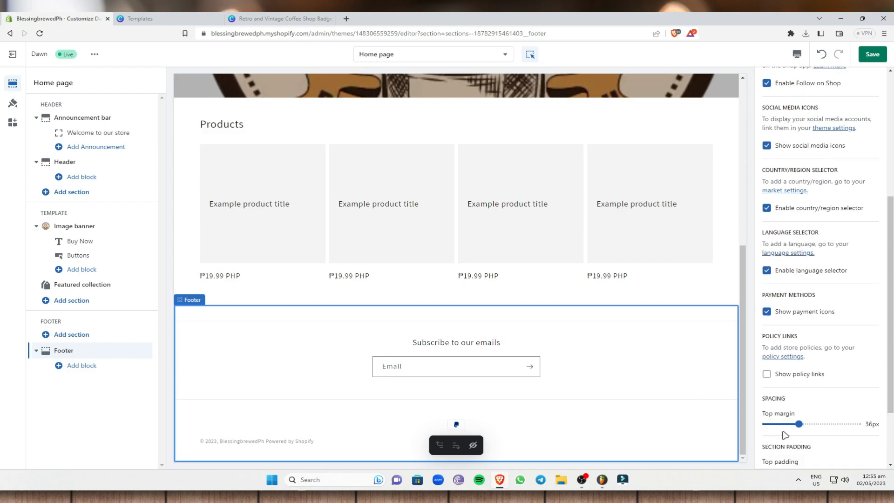
{"action": "left_click", "coordinate": [766, 374]}
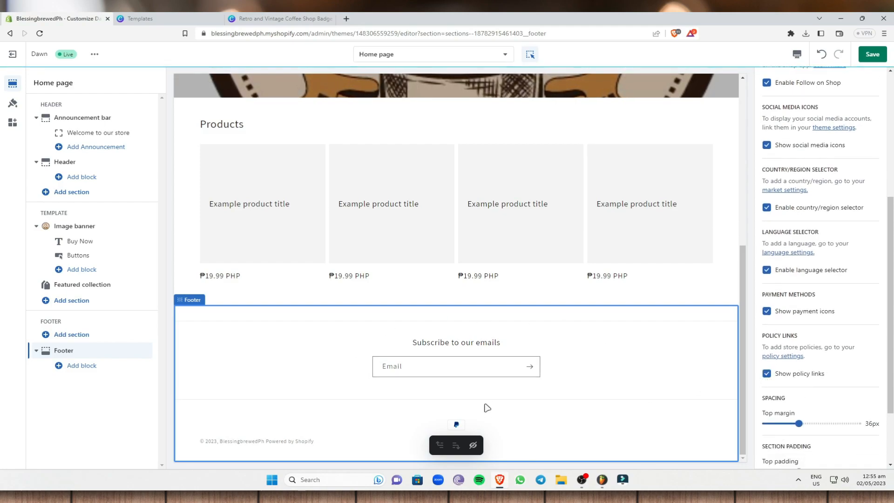
- Set the footer's top margin, top padding and bottom padding to 44 px each
{"action": "scroll", "coordinate": [770, 389], "scroll_direction": "down", "scroll_amount": 2}
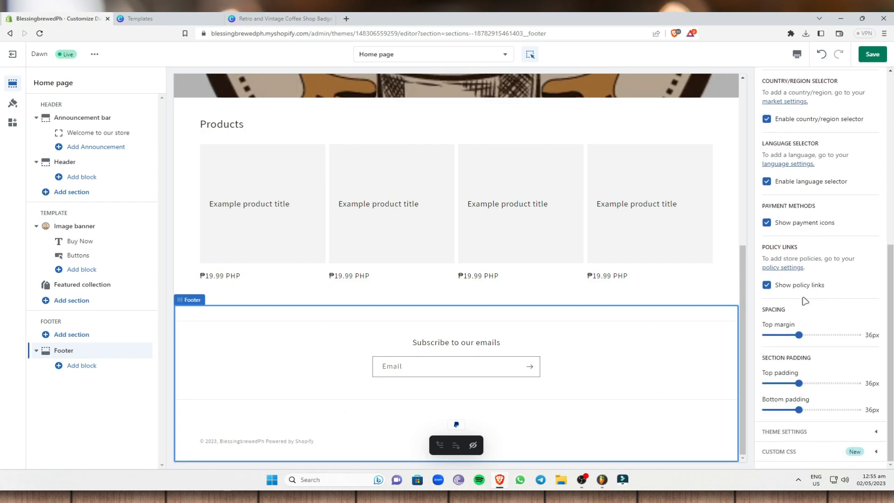
{"action": "left_click_drag", "start_coordinate": [800, 334], "coordinate": [807, 335]}
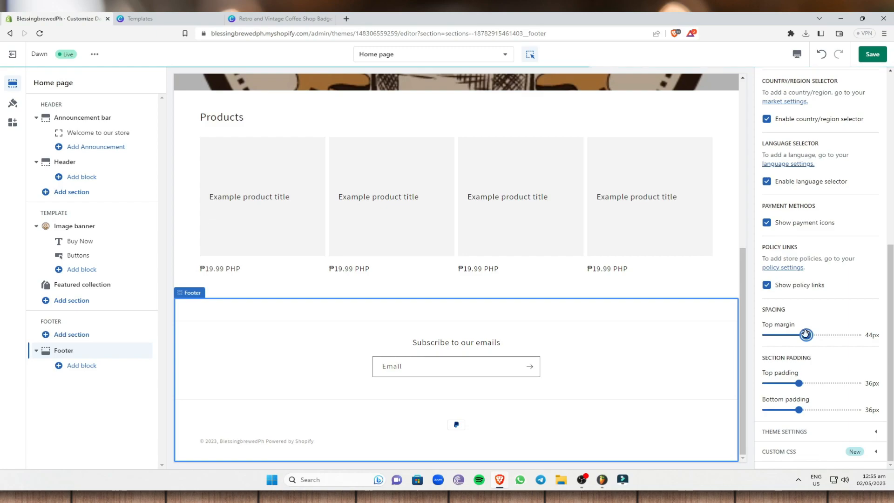
{"action": "left_click_drag", "start_coordinate": [800, 383], "coordinate": [807, 409]}
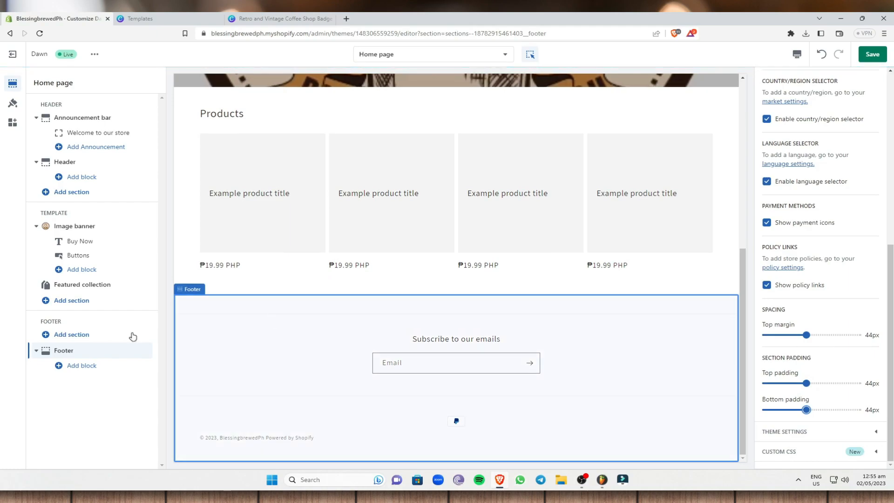
- Check the block types that can be added to the footer and look over the whole home page preview
{"action": "scroll", "coordinate": [857, 340], "scroll_direction": "up", "scroll_amount": 4}
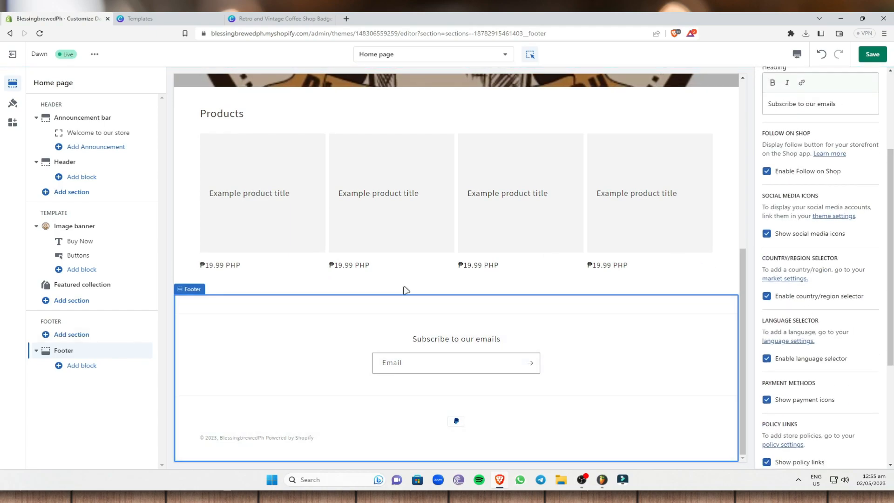
{"action": "left_click", "coordinate": [82, 366]}
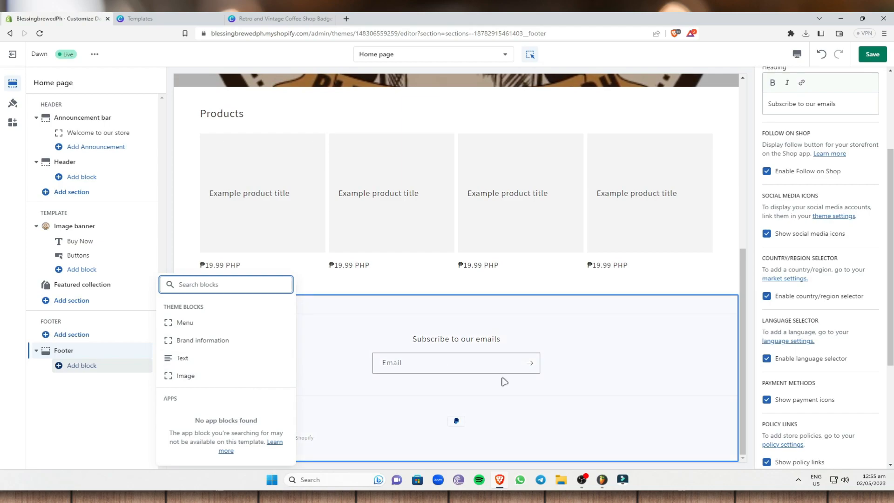
{"action": "left_click", "coordinate": [456, 421]}
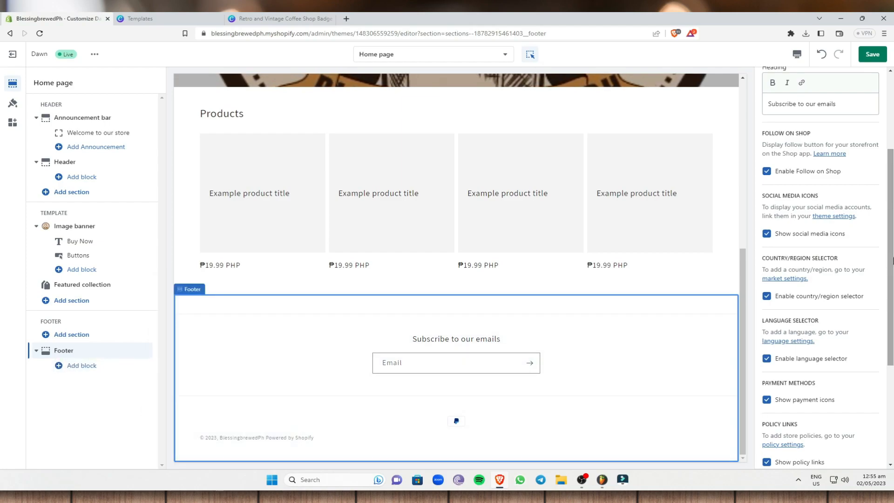
{"action": "scroll", "coordinate": [485, 251], "scroll_direction": "up", "scroll_amount": 7}
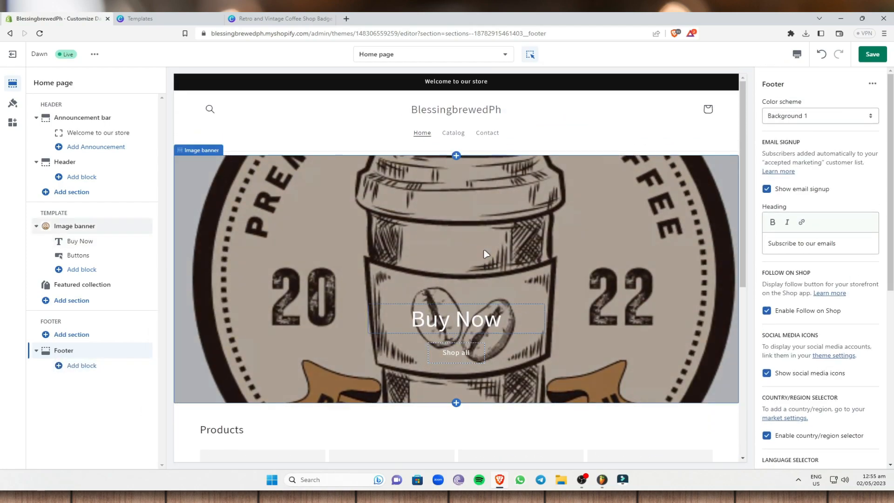
{"action": "scroll", "coordinate": [582, 234], "scroll_direction": "down", "scroll_amount": 5}
{"action": "scroll", "coordinate": [582, 234], "scroll_direction": "down", "scroll_amount": 2}
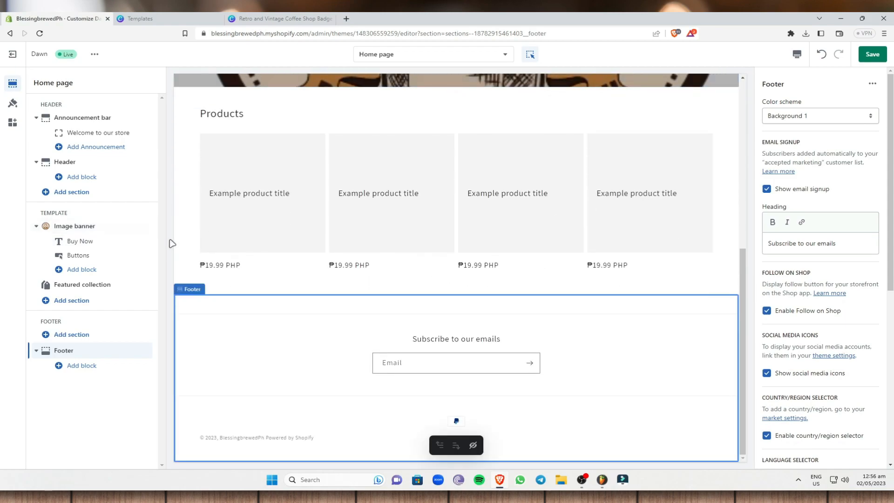
- Save the home page customizations and dismiss the notification
{"action": "left_click", "coordinate": [872, 55]}
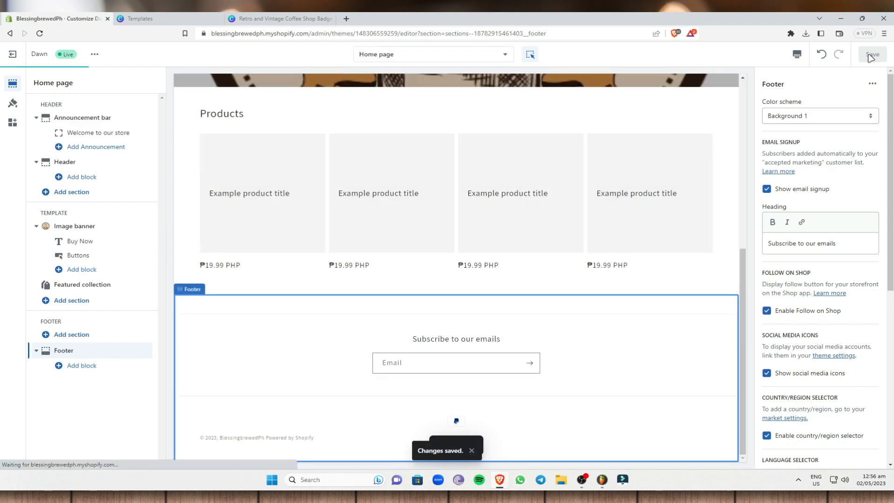
{"action": "left_click", "coordinate": [472, 451]}
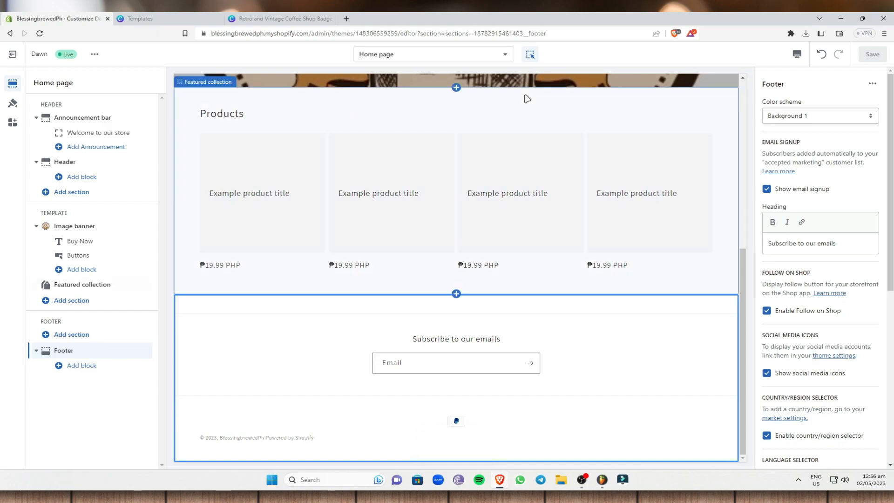
{"action": "scroll", "coordinate": [306, 213], "scroll_direction": "up", "scroll_amount": 5}
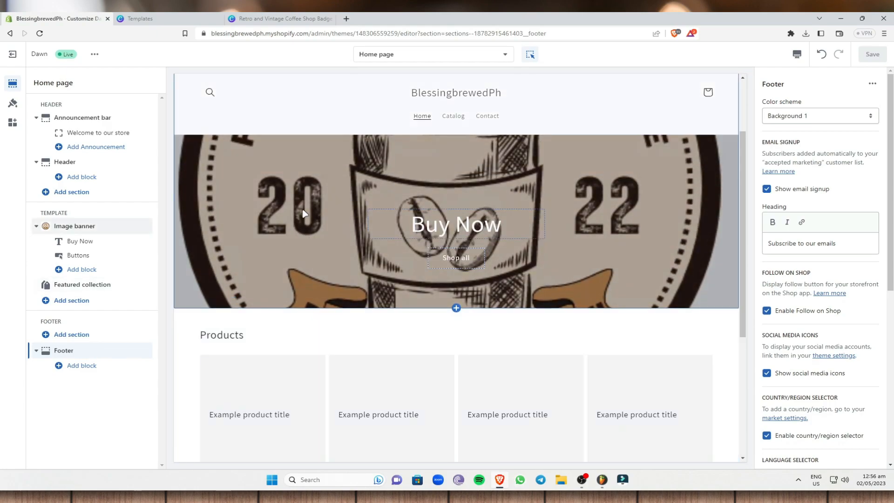